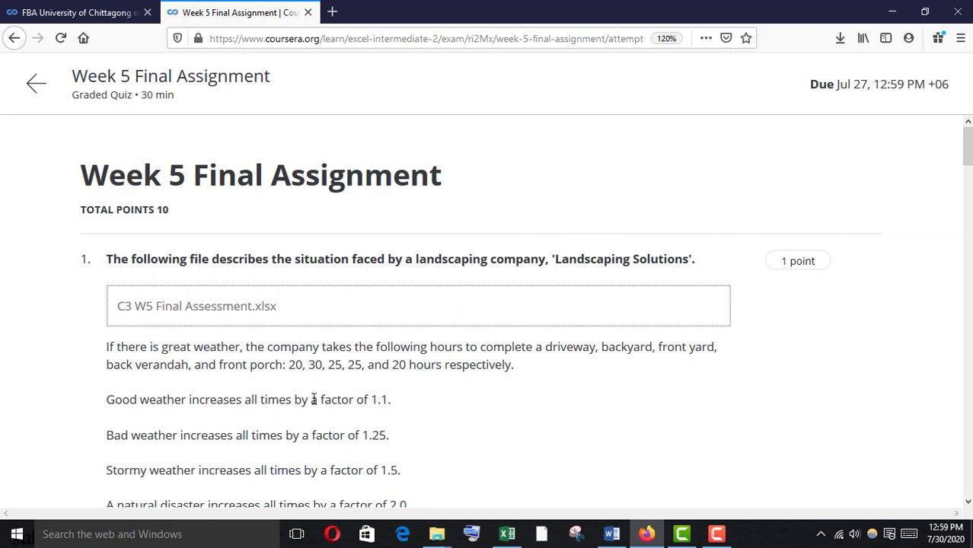
# Open question 1's attached C3 W5 Final Assessment.xlsx workbook in Excel and enable editing.
pyautogui.scroll(-1, 211, 284)
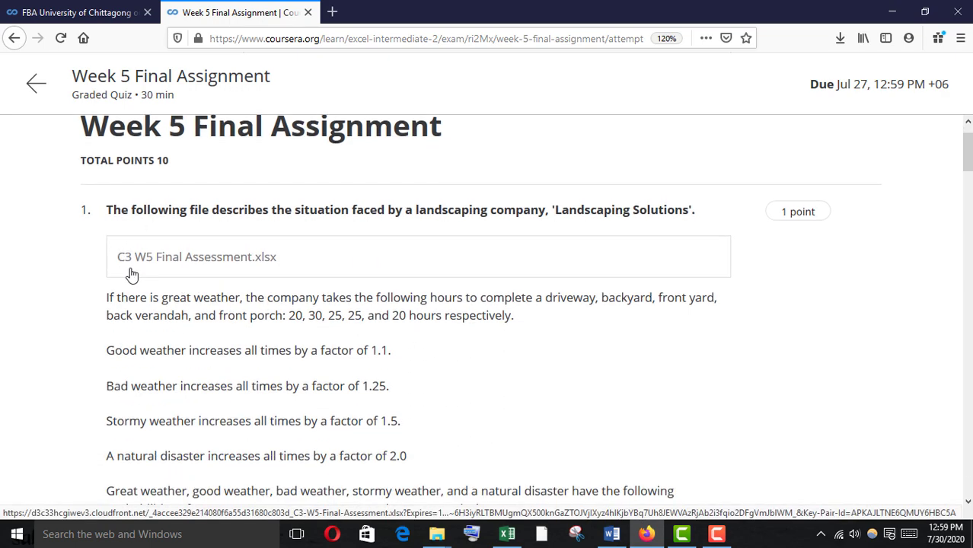
pyautogui.click(284, 266)
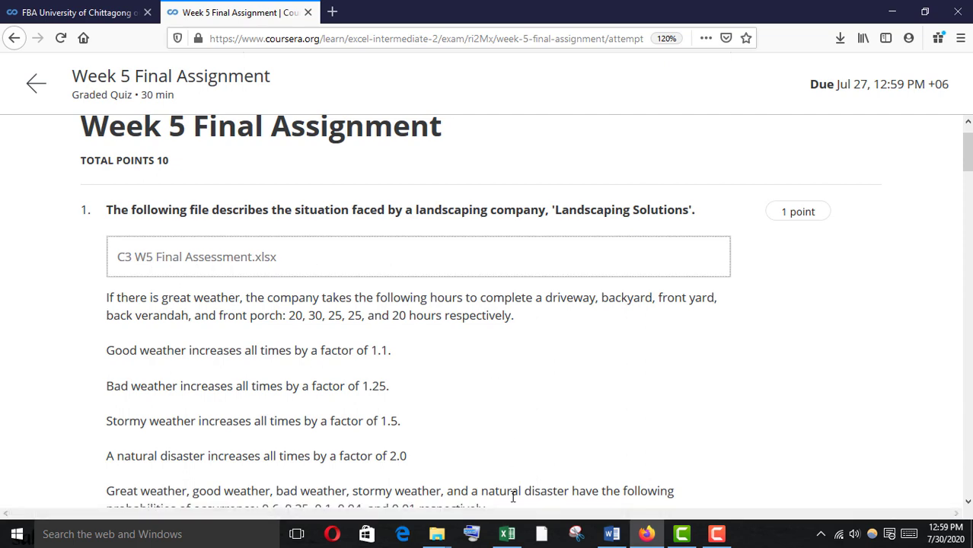
pyautogui.click(448, 465)
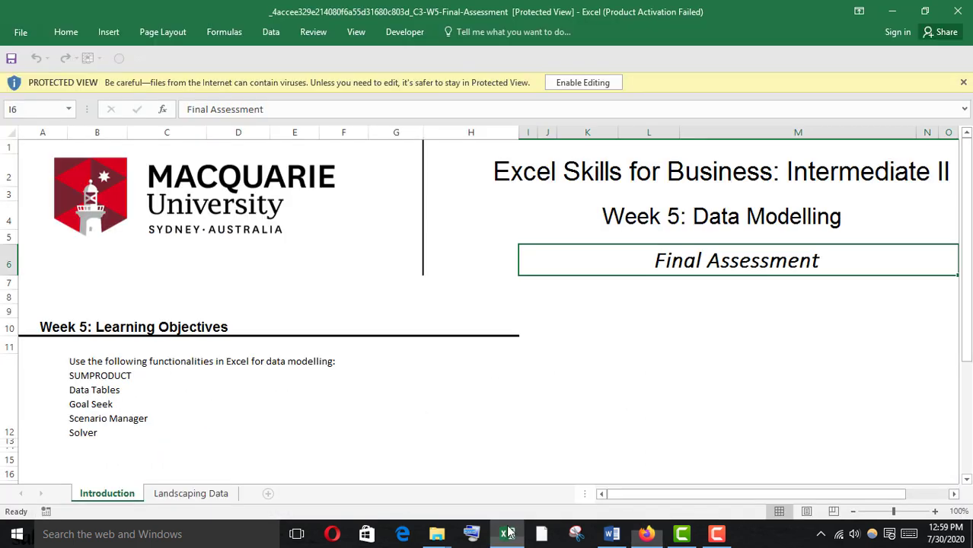
pyautogui.click(571, 89)
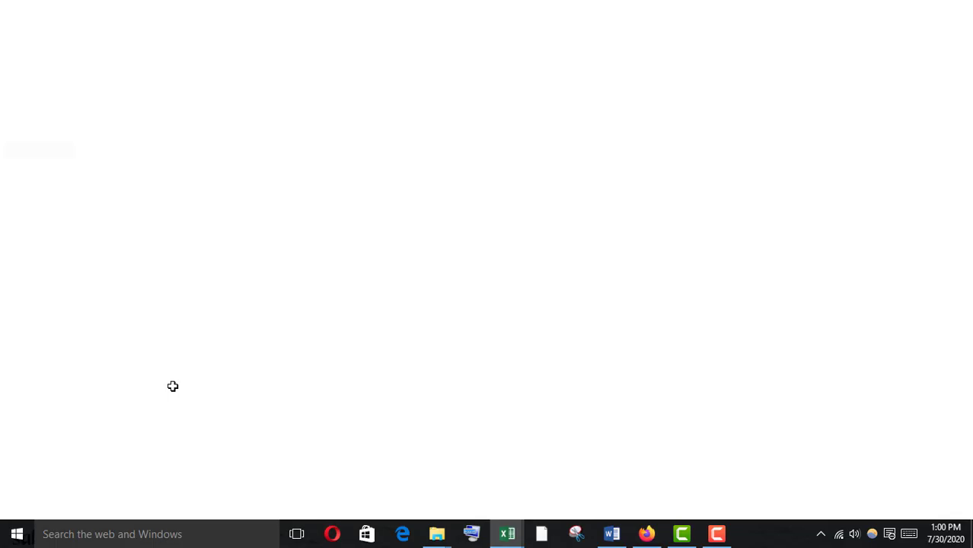
# Review the learning objectives on the Introduction sheet and open the Landscaping Data sheet.
pyautogui.scroll(-3, 129, 351)
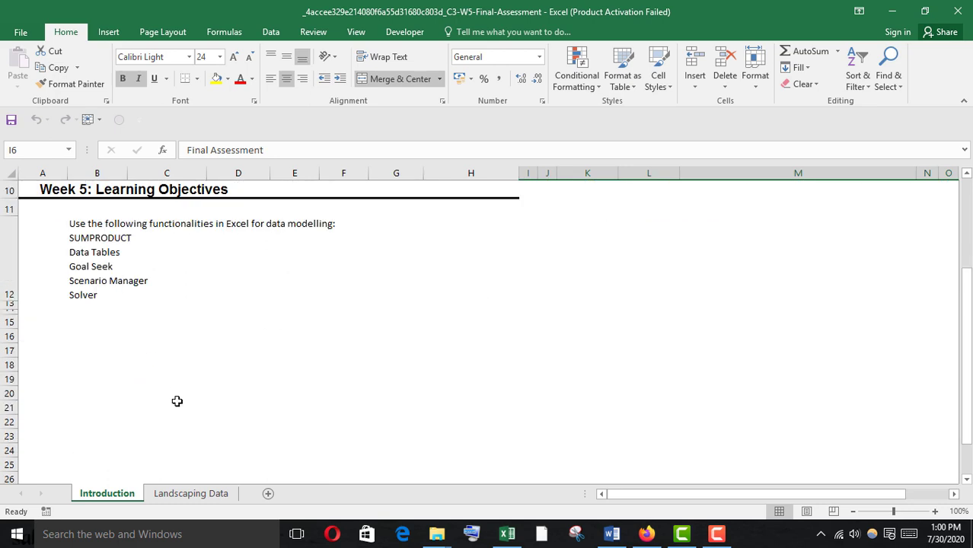
pyautogui.scroll(3, 137, 385)
pyautogui.scroll(-1, 117, 343)
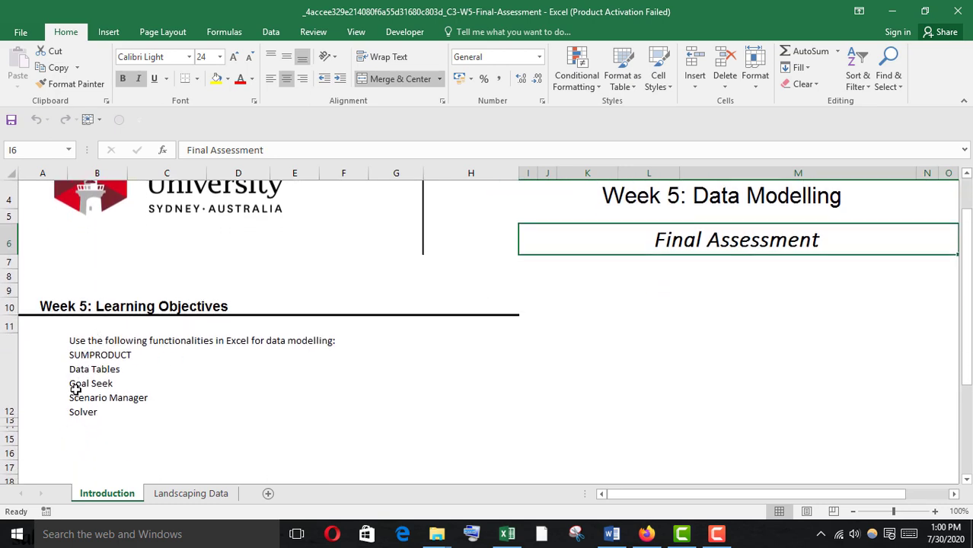
pyautogui.click(191, 493)
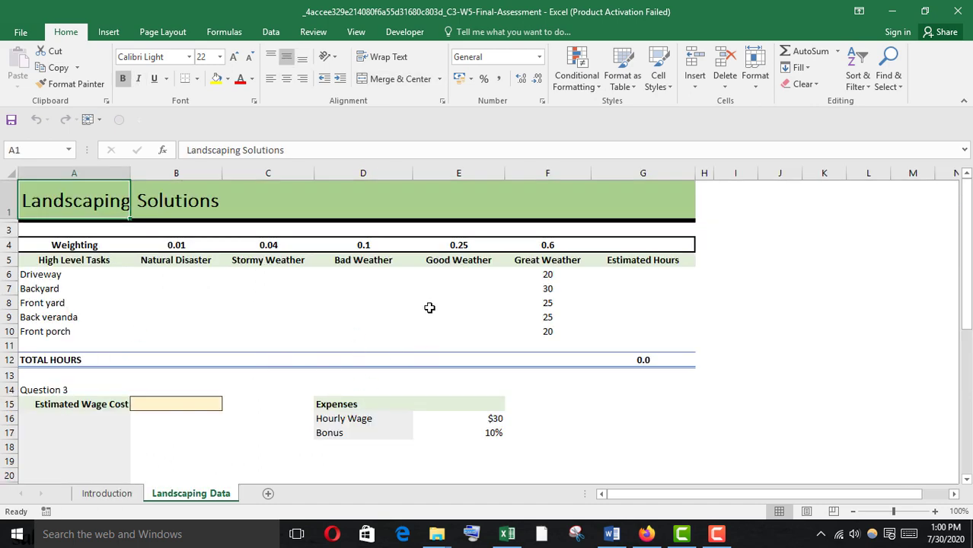
# Compare question 1's great-weather hours in the browser with the Landscaping Data sheet and read the good-weather factor.
pyautogui.moveTo(653, 525)
pyautogui.click(655, 461)
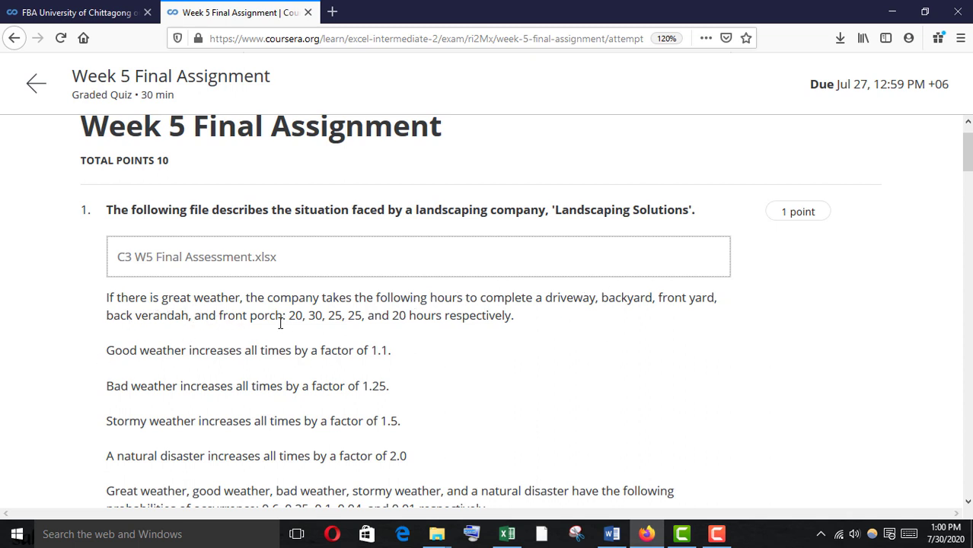
pyautogui.moveTo(290, 318); pyautogui.dragTo(393, 318)
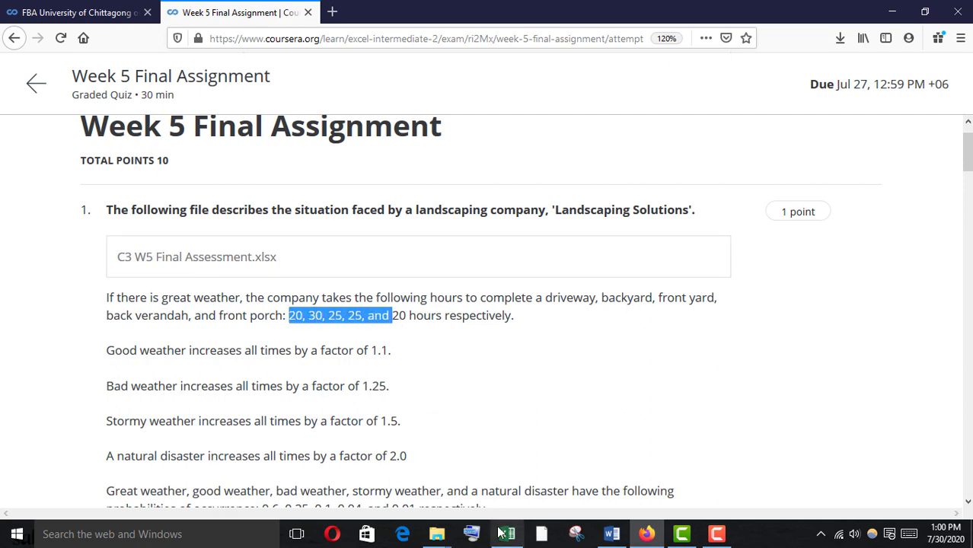
pyautogui.moveTo(507, 534)
pyautogui.click(504, 488)
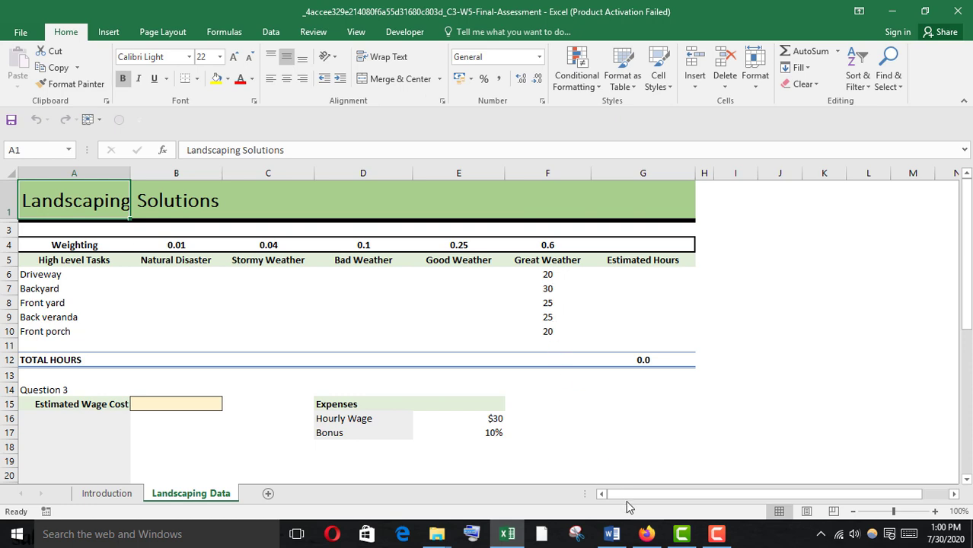
pyautogui.moveTo(646, 534)
pyautogui.click(644, 470)
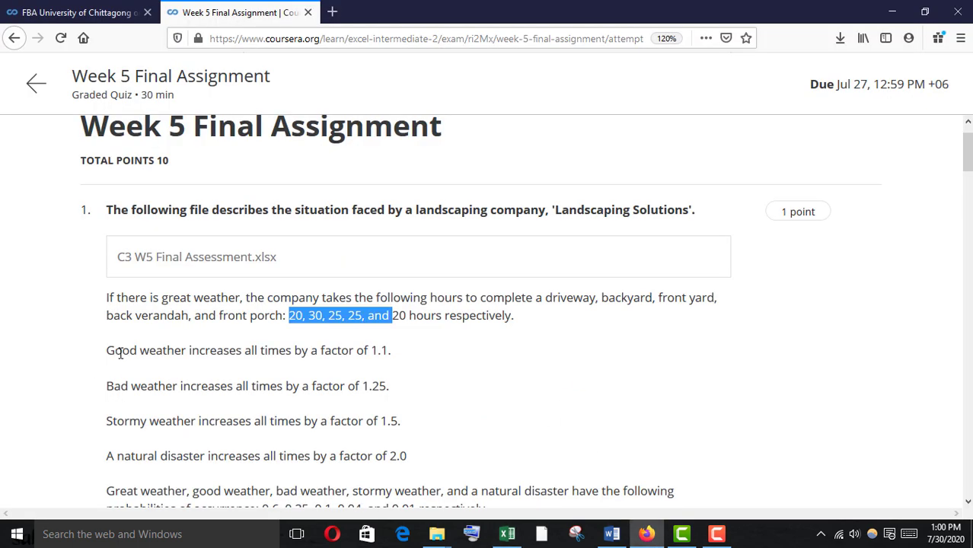
pyautogui.moveTo(119, 352); pyautogui.dragTo(261, 357)
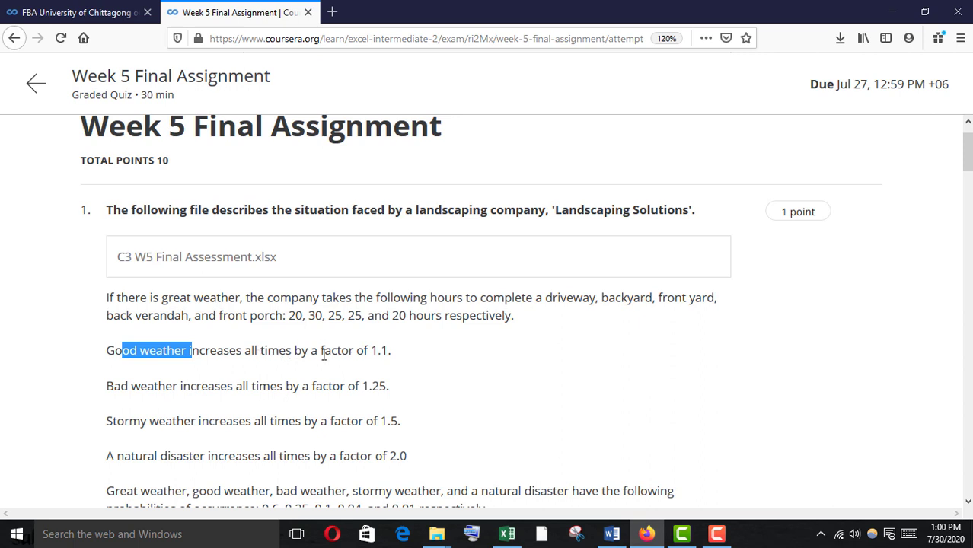
pyautogui.moveTo(340, 350); pyautogui.dragTo(384, 352)
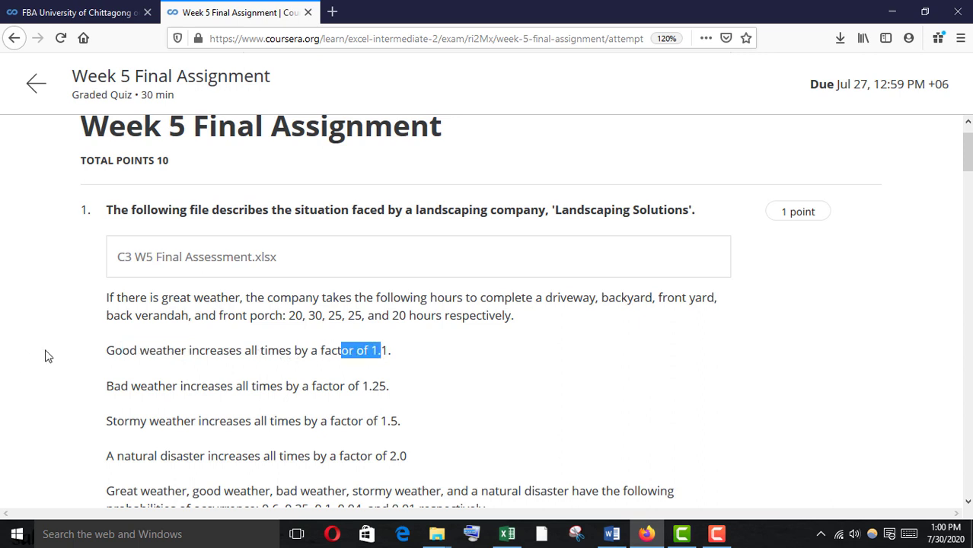
pyautogui.moveTo(116, 352); pyautogui.dragTo(174, 352)
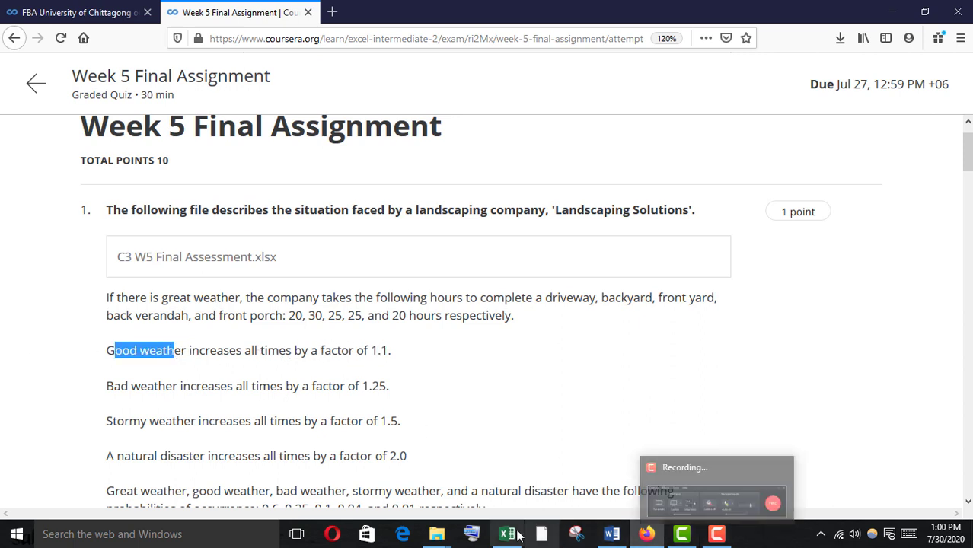
# Back in Excel, enter =F6*1.1 as the Driveway hours for Good Weather in E6 and fill it down to Front porch.
pyautogui.moveTo(507, 533)
pyautogui.click(507, 505)
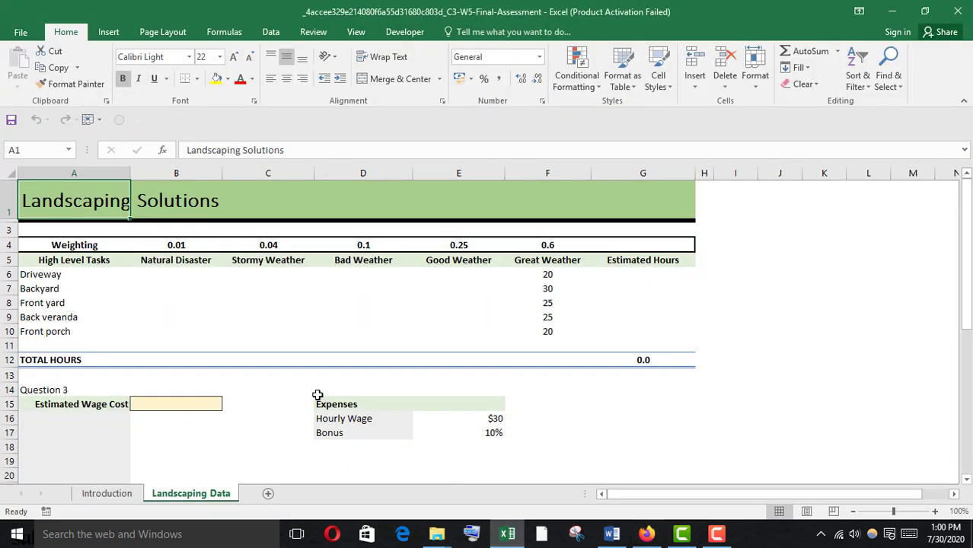
pyautogui.click(450, 277)
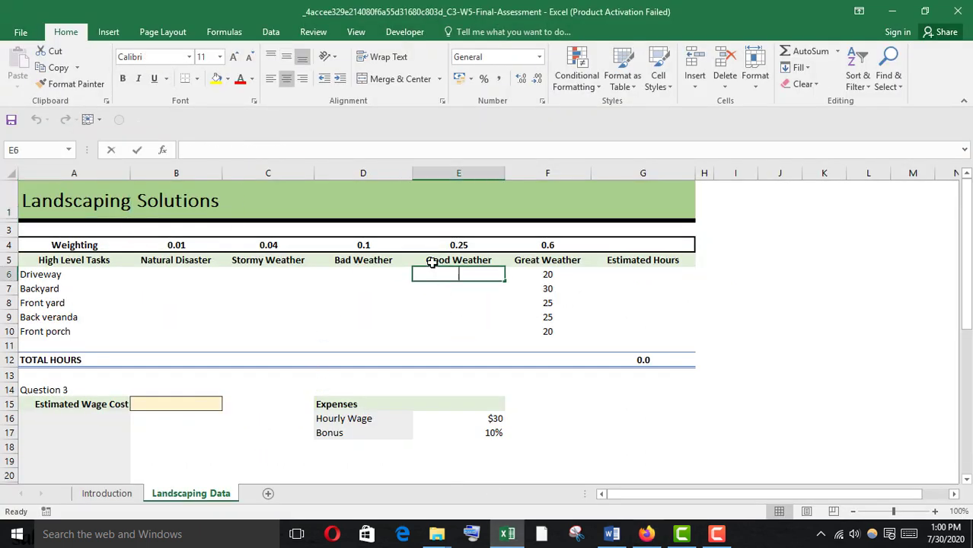
pyautogui.write('=')
pyautogui.click(541, 274)
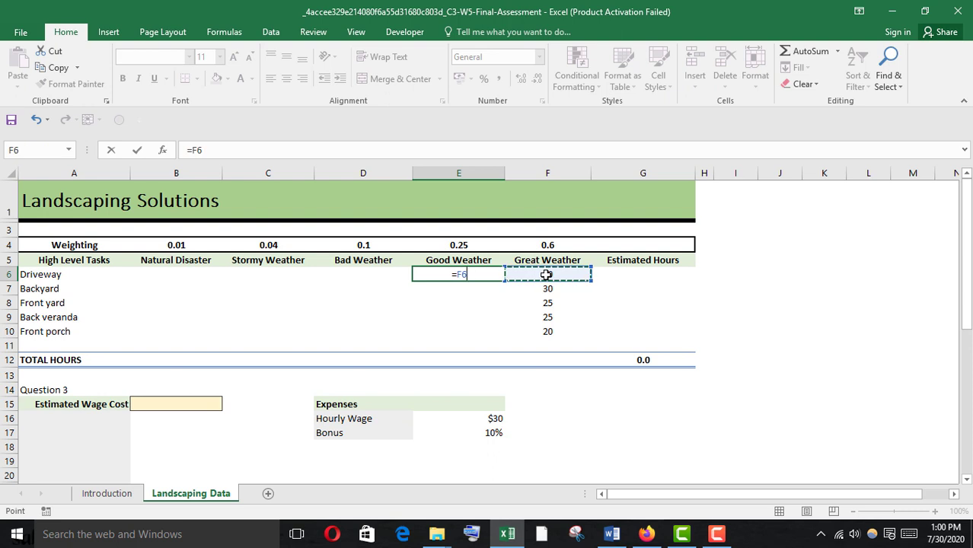
pyautogui.write('*')
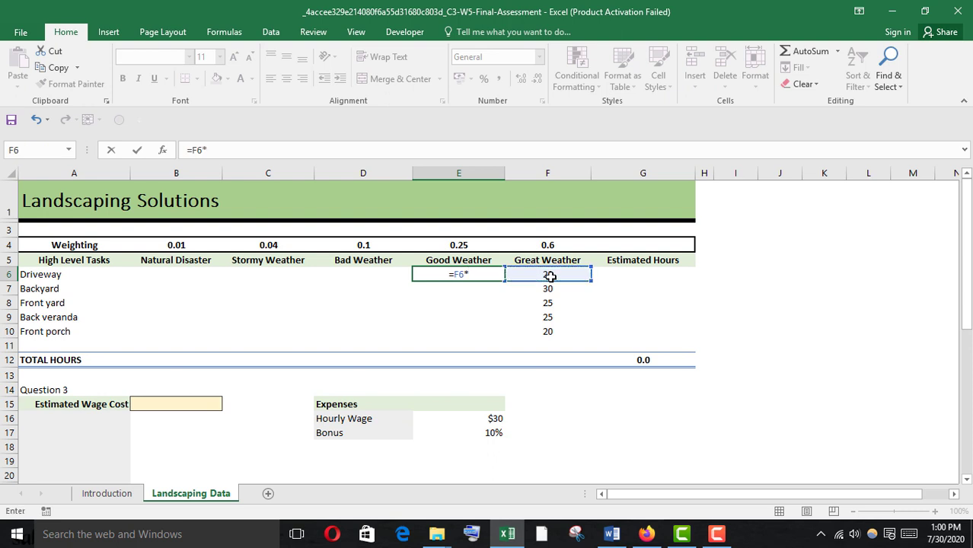
pyautogui.write('1.1')
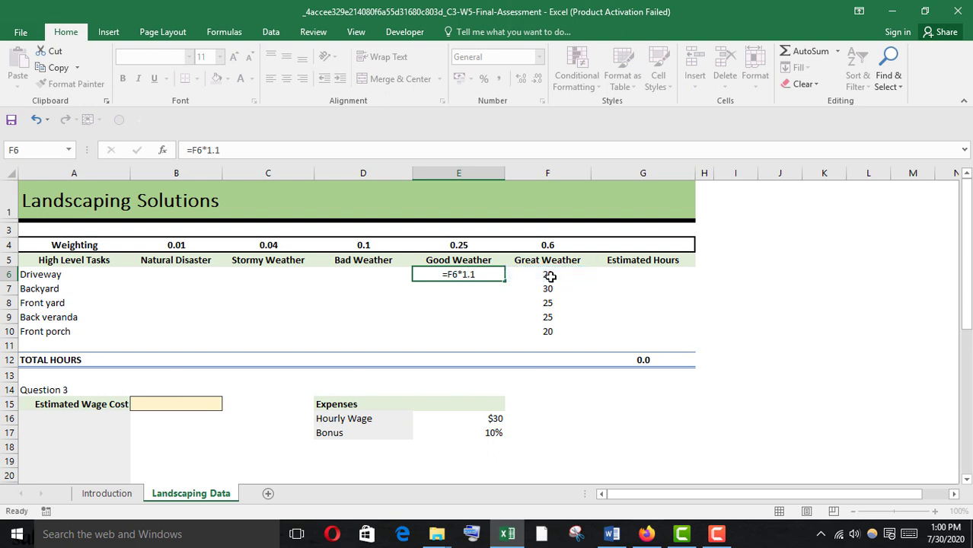
pyautogui.press('Return')
pyautogui.click(482, 277)
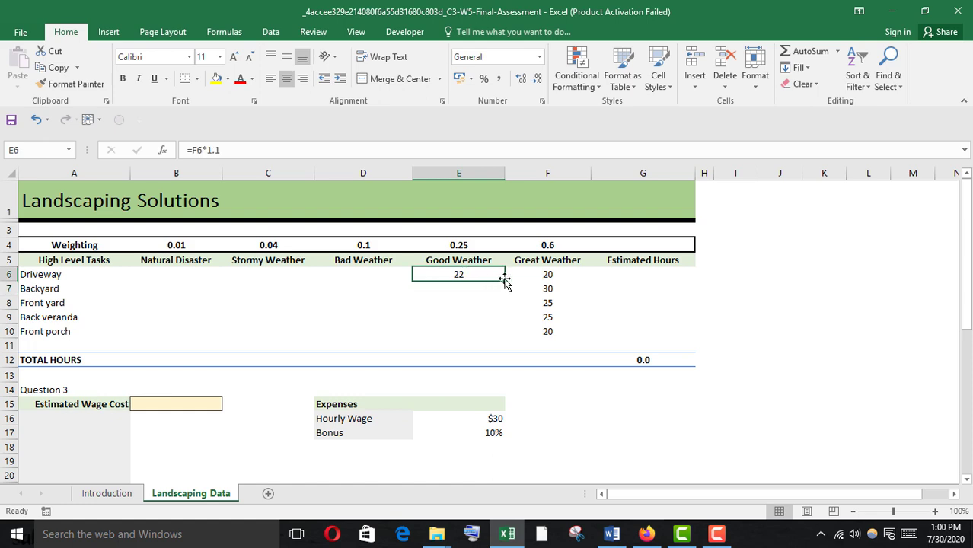
pyautogui.doubleClick(505, 279)
# Check the bad-weather factor in the browser assignment, then enter =F6*1.25 in D6 of the Excel sheet and fill it down to D10.
pyautogui.moveTo(645, 534)
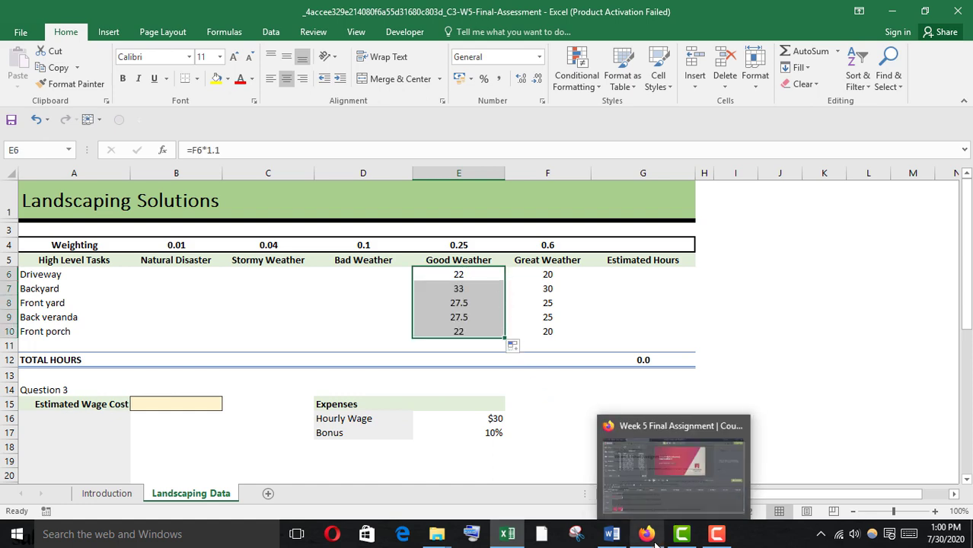
pyautogui.click(629, 477)
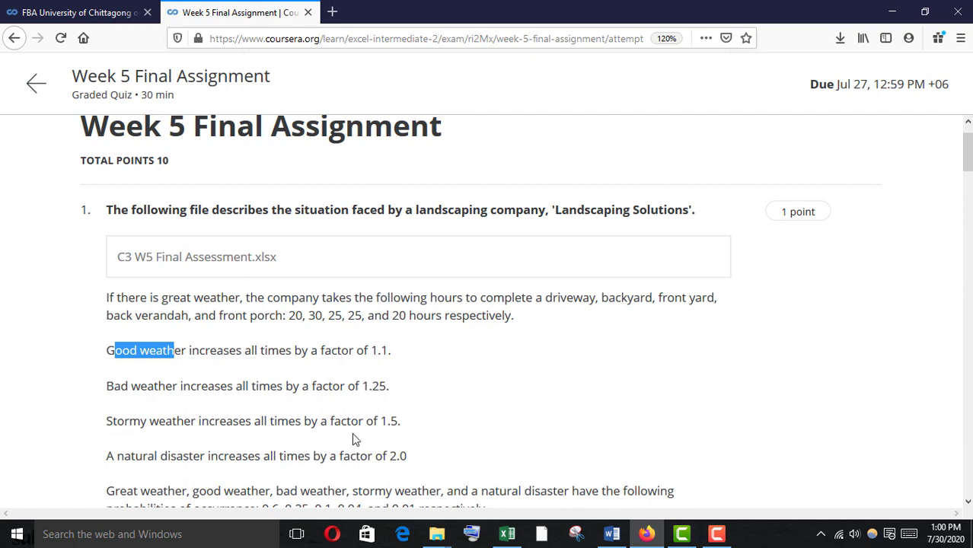
pyautogui.moveTo(512, 535)
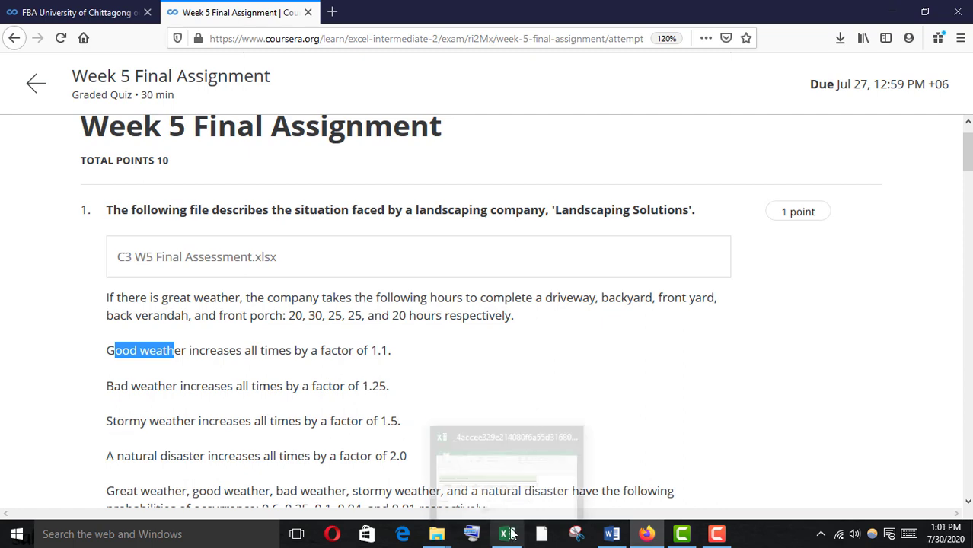
pyautogui.click(499, 446)
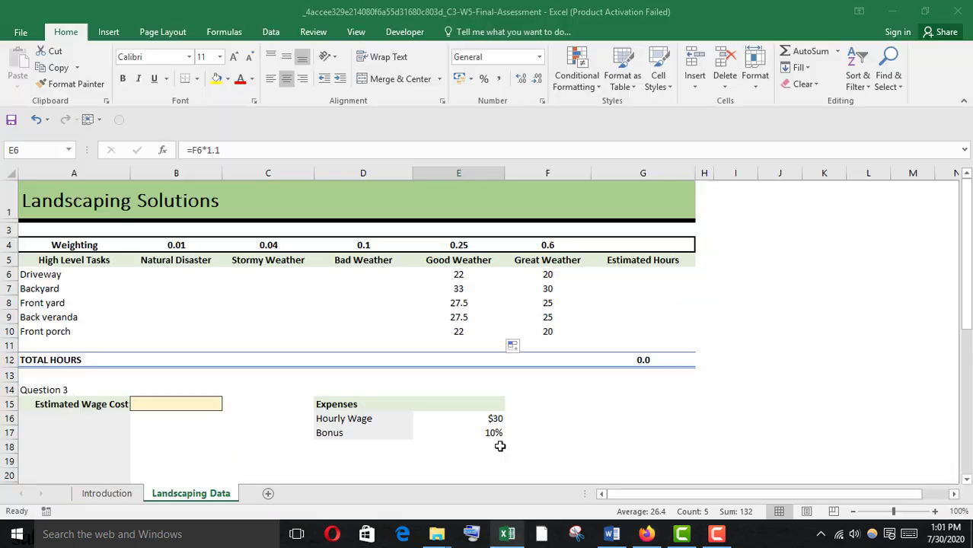
pyautogui.click(366, 274)
pyautogui.write('=')
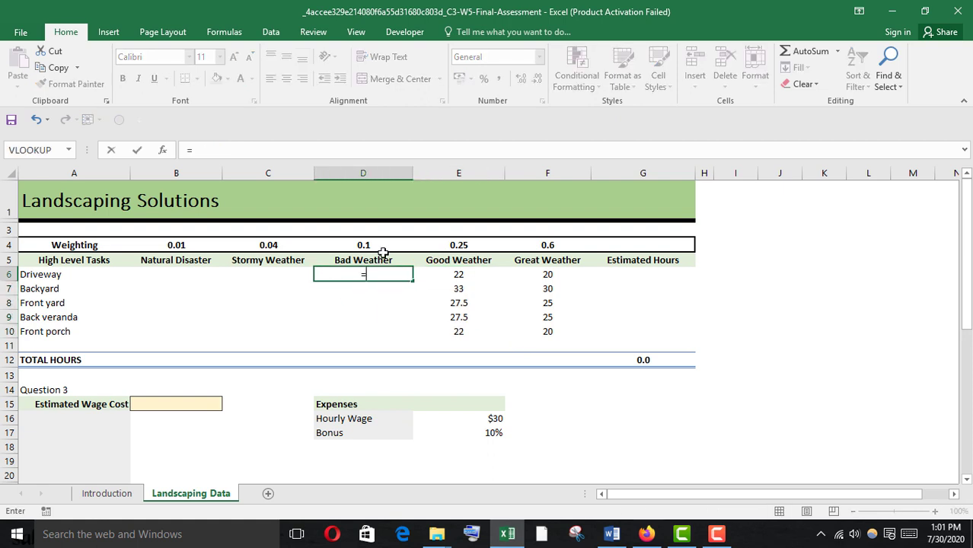
pyautogui.click(542, 276)
pyautogui.write('*')
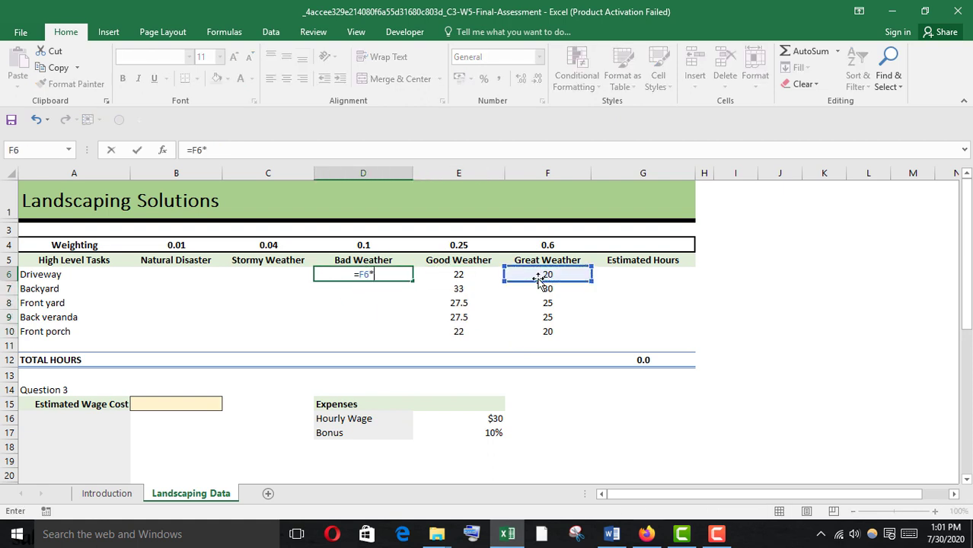
pyautogui.write('1.25')
pyautogui.press('Return')
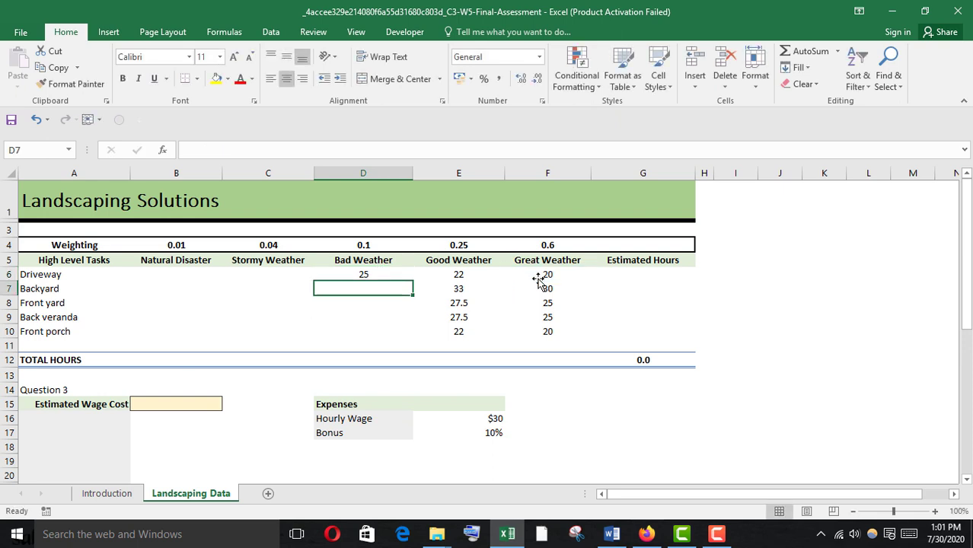
pyautogui.click(362, 274)
pyautogui.moveTo(412, 281); pyautogui.dragTo(412, 335)
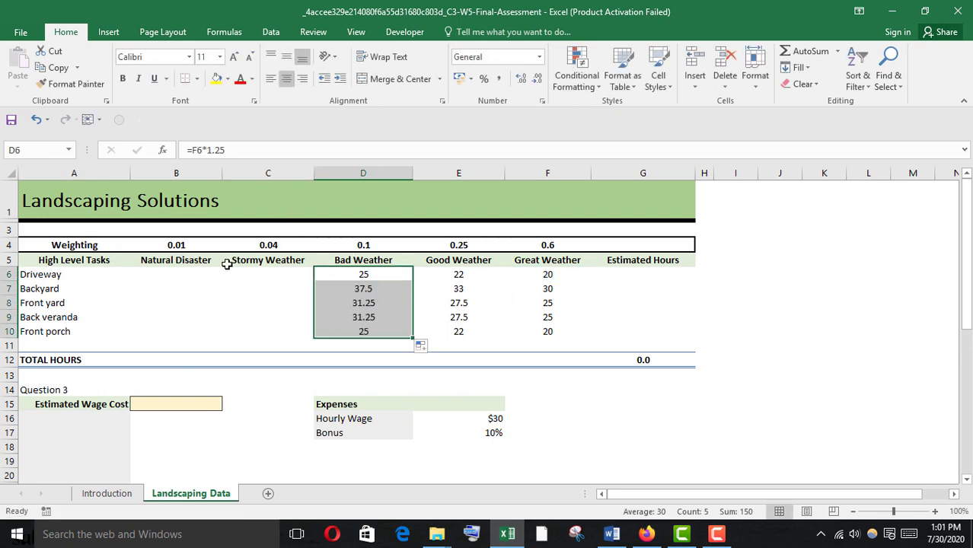
# Enter =F6*1.5 as the Driveway hours for Stormy Weather in C6 and fill it down to C10.
pyautogui.click(254, 274)
pyautogui.write('=')
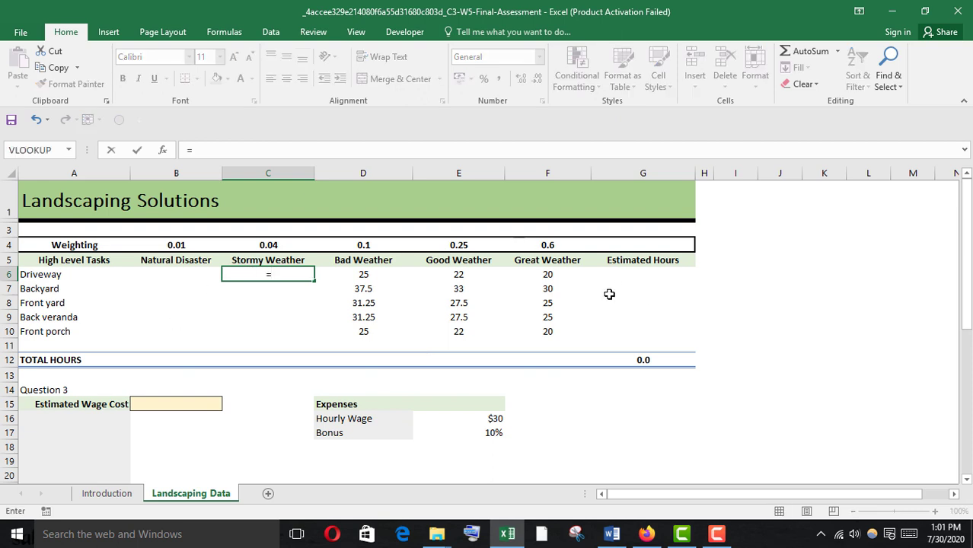
pyautogui.click(571, 276)
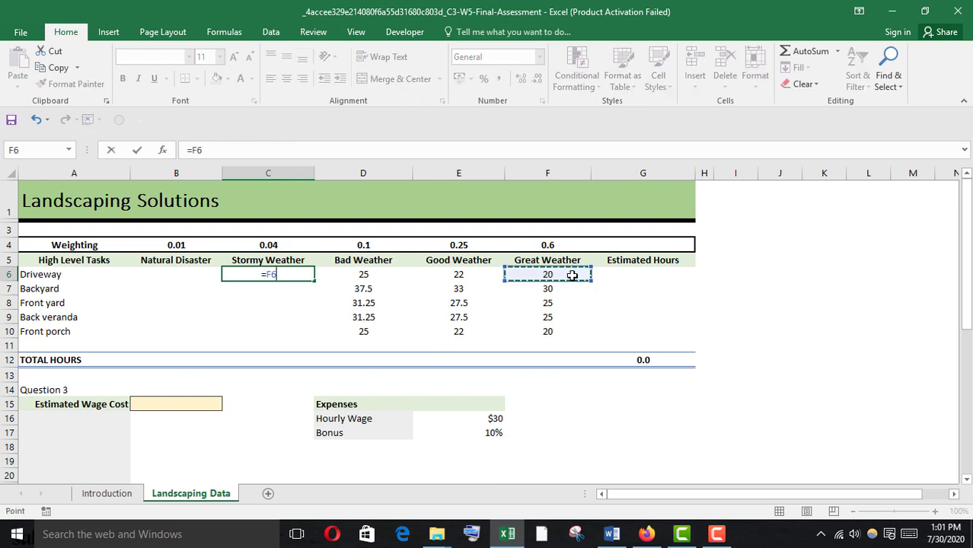
pyautogui.write('*1.5')
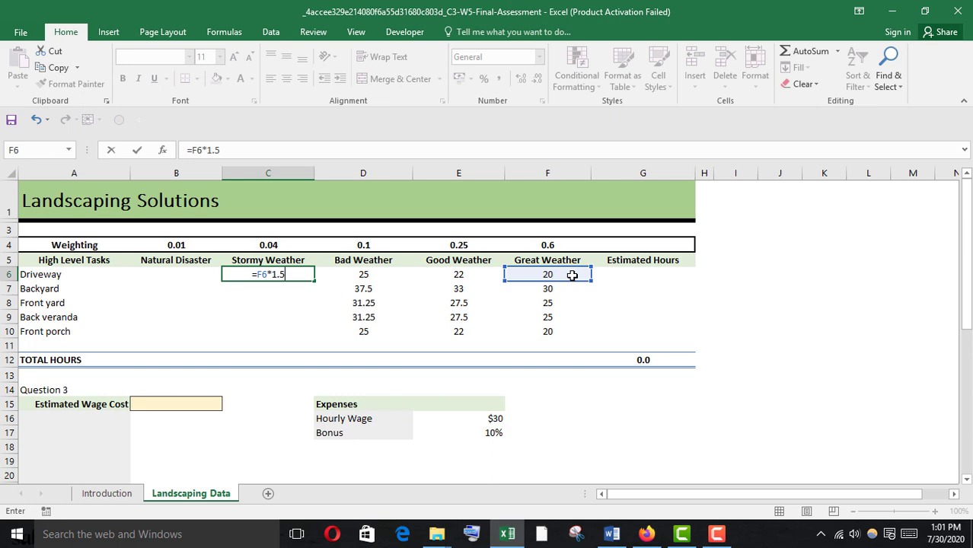
pyautogui.press('Return')
pyautogui.click(265, 275)
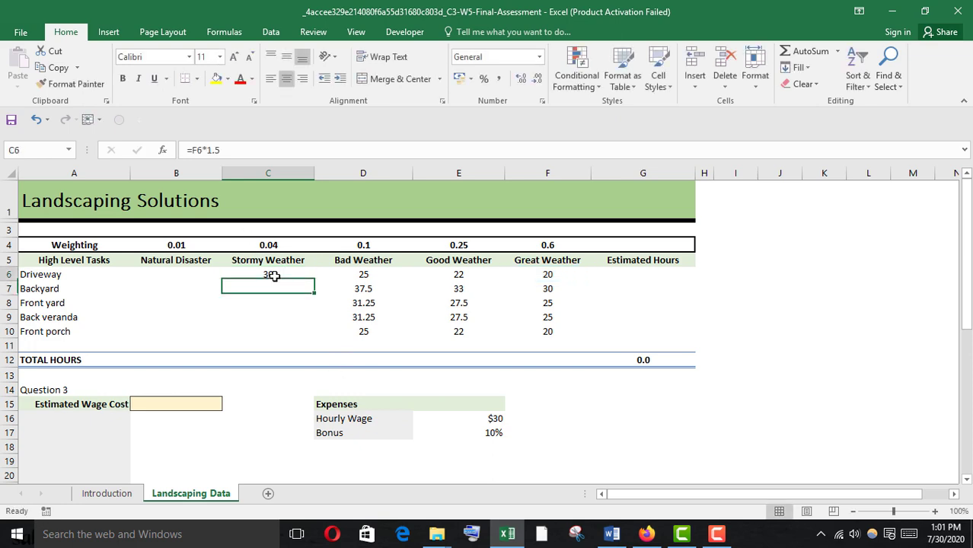
pyautogui.moveTo(314, 281); pyautogui.dragTo(315, 338)
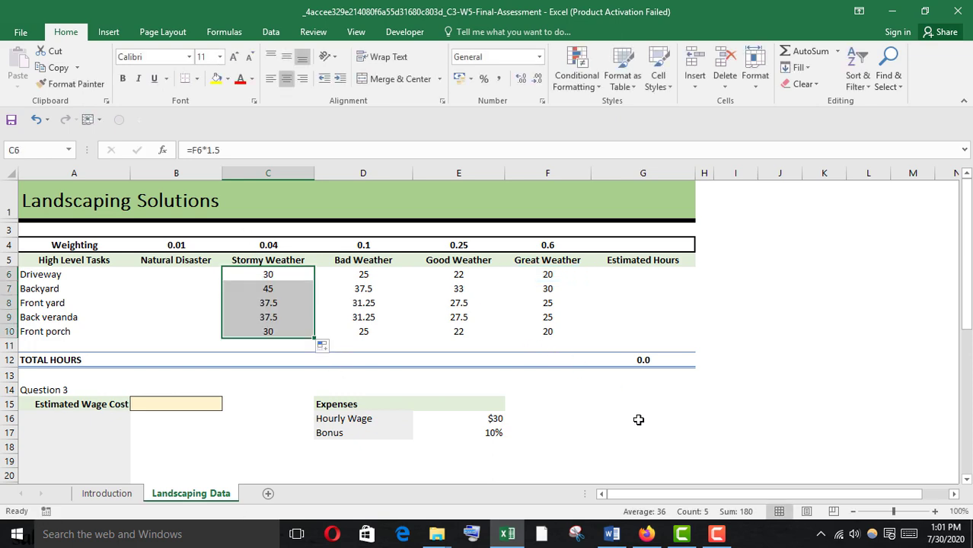
# Check the natural-disaster factor in the browser assignment, then enter =F6*2 in B6 of the Excel sheet and fill it down to B10.
pyautogui.click(648, 535)
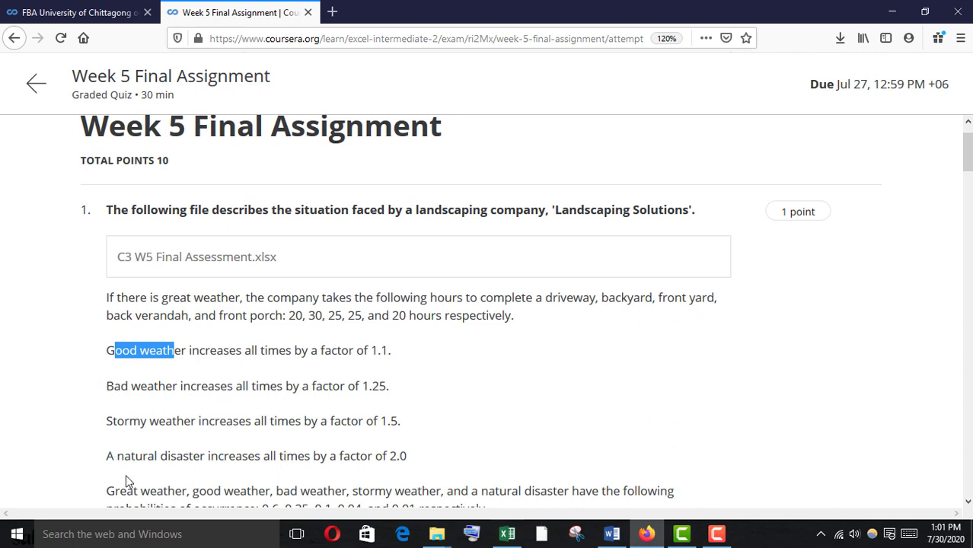
pyautogui.scroll(-3, 142, 365)
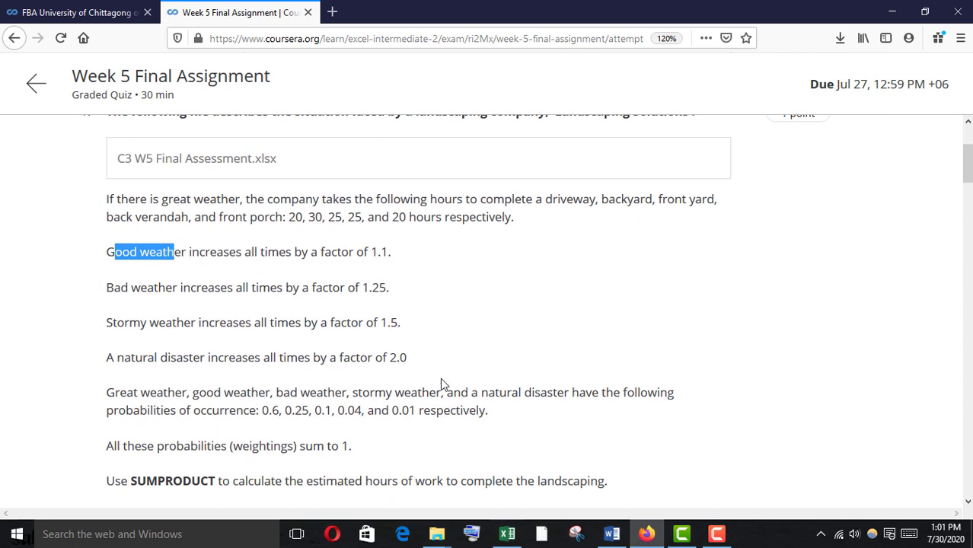
pyautogui.click(507, 534)
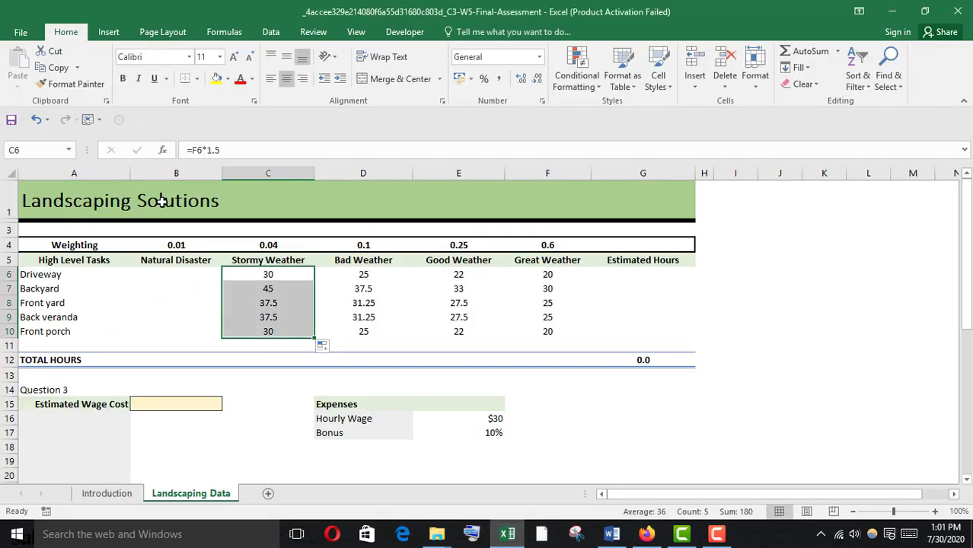
pyautogui.click(196, 274)
pyautogui.write('=')
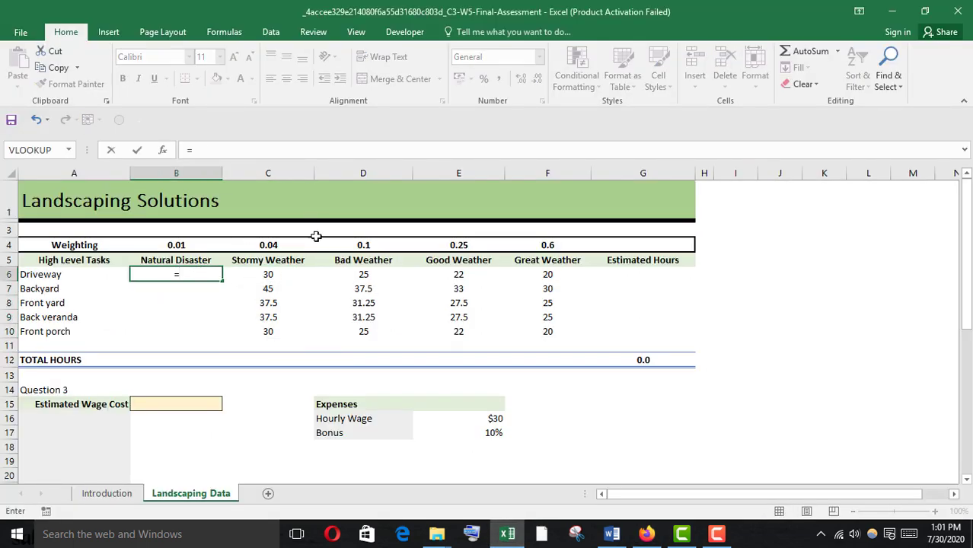
pyautogui.click(542, 274)
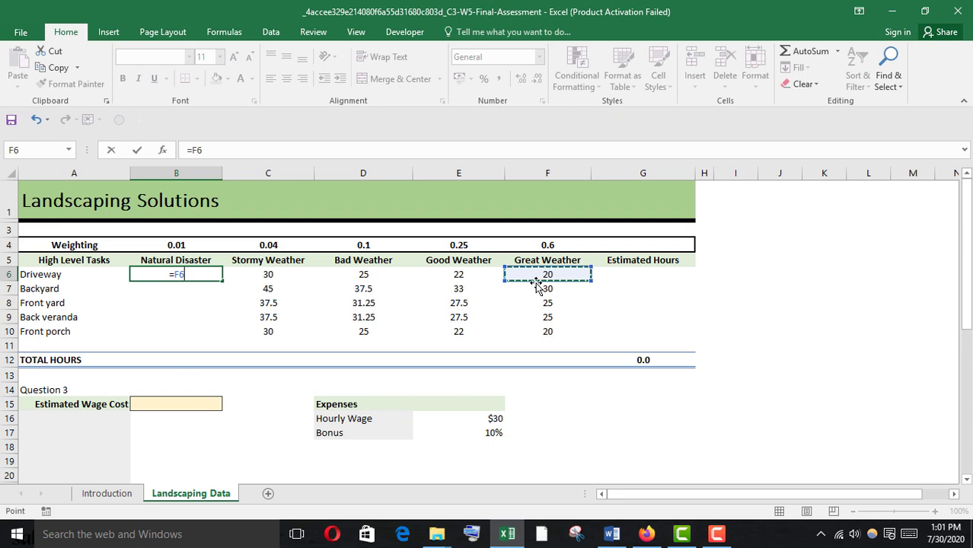
pyautogui.write('*2')
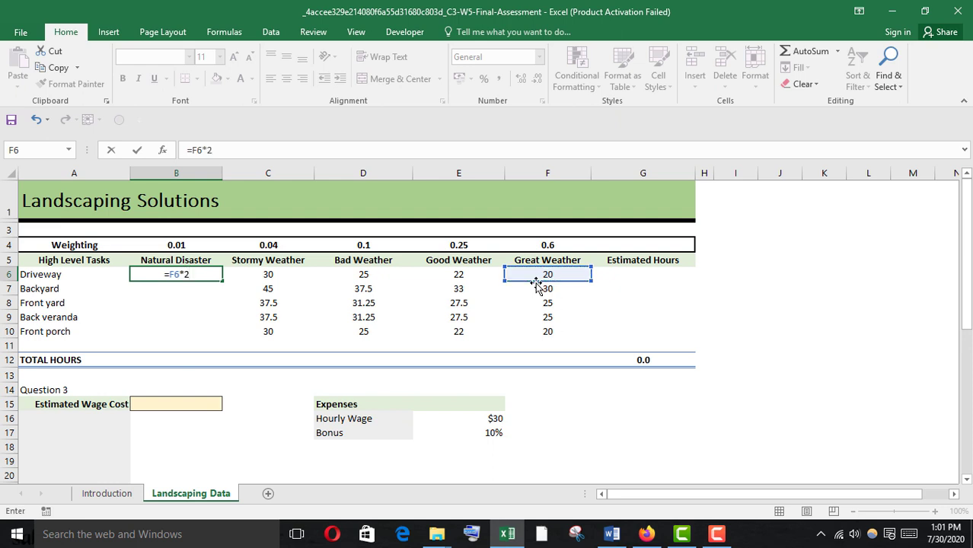
pyautogui.press('Return')
pyautogui.click(162, 275)
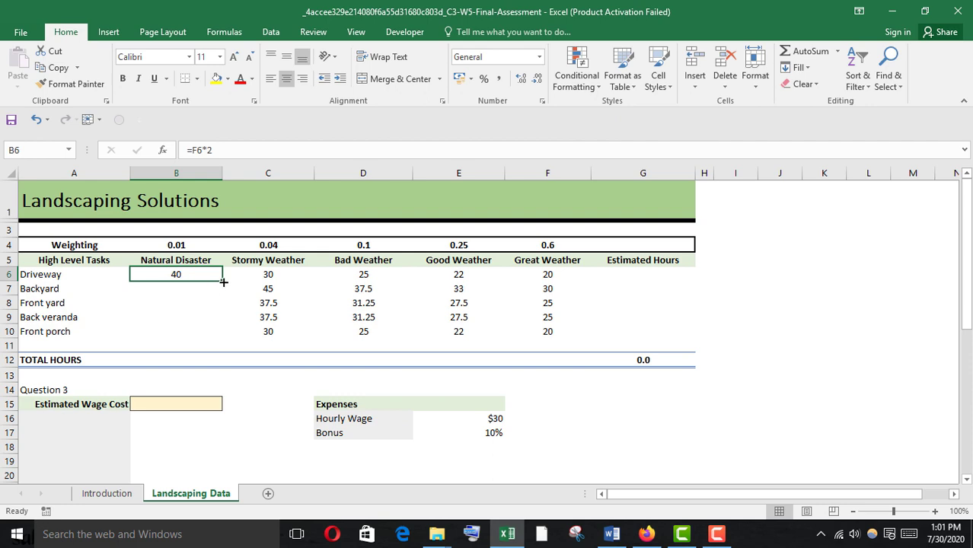
pyautogui.moveTo(219, 281); pyautogui.dragTo(220, 335)
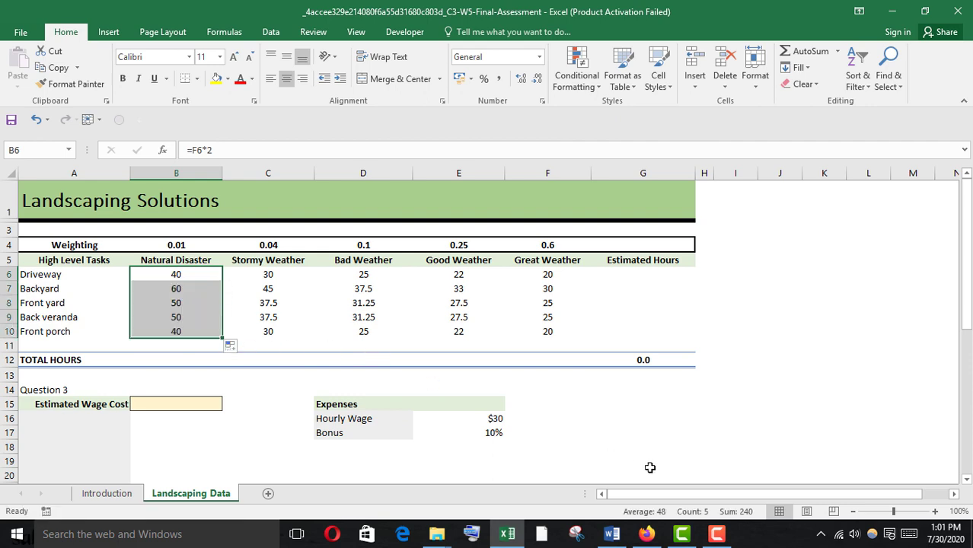
# Compare the browser assignment's weather probabilities with the Excel Weighting row and read the SUMPRODUCT instruction for question 1.
pyautogui.click(580, 465)
pyautogui.scroll(-3, 160, 409)
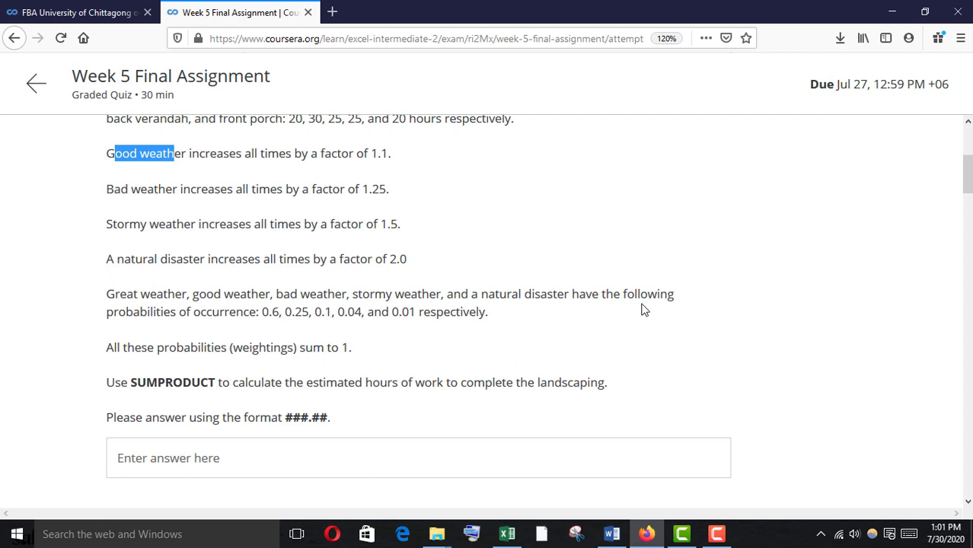
pyautogui.moveTo(243, 312); pyautogui.dragTo(302, 312)
pyautogui.click(504, 504)
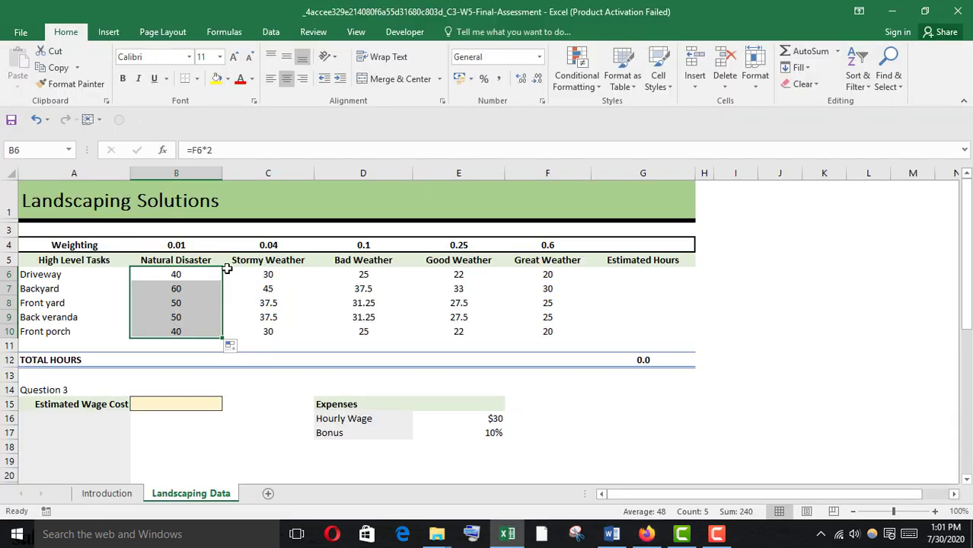
pyautogui.click(185, 245)
pyautogui.keyDown('shift'); pyautogui.click(457, 245); pyautogui.keyUp('shift')
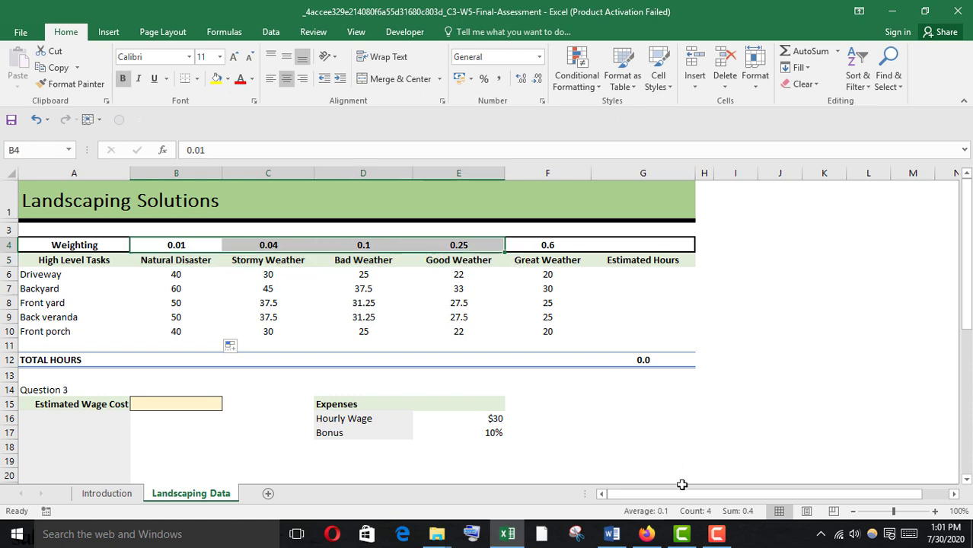
pyautogui.click(645, 534)
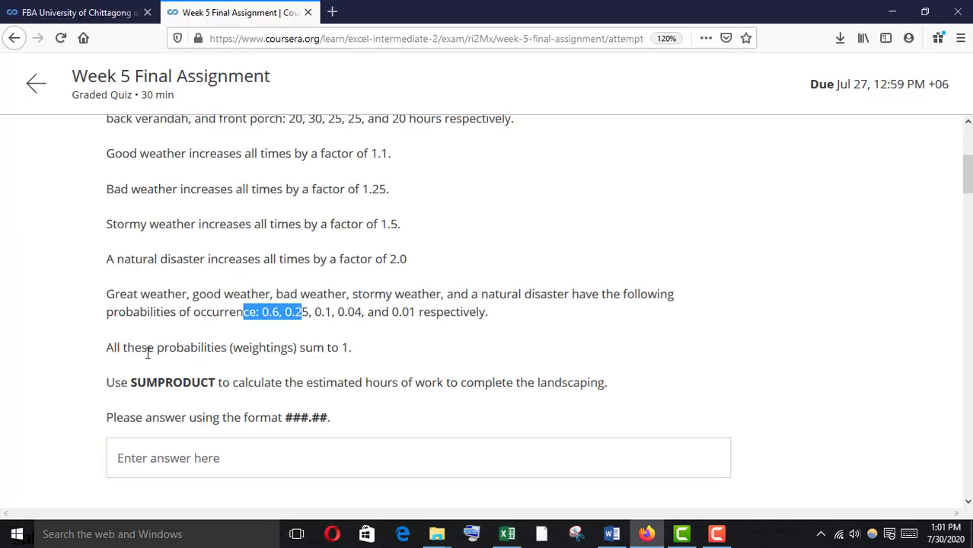
pyautogui.moveTo(157, 348); pyautogui.dragTo(356, 348)
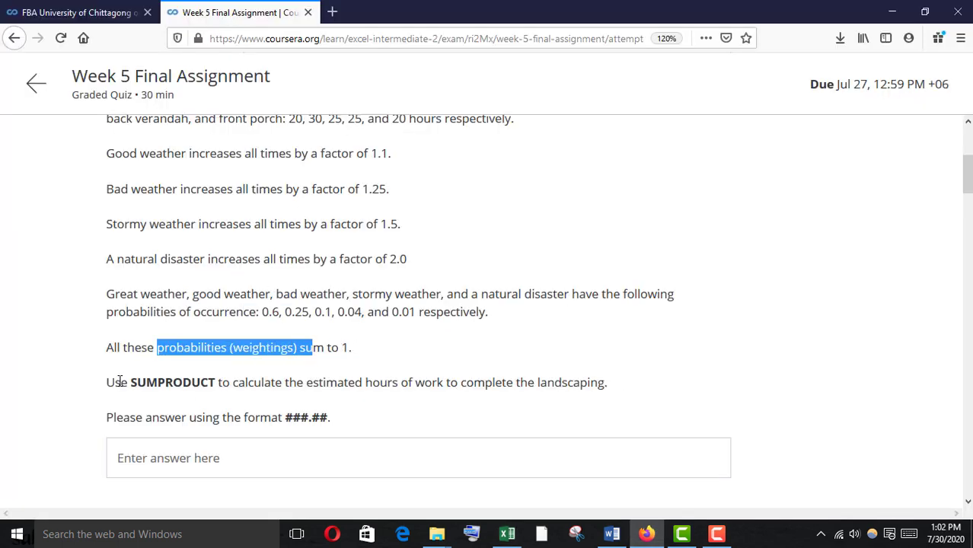
pyautogui.moveTo(114, 383); pyautogui.dragTo(297, 384)
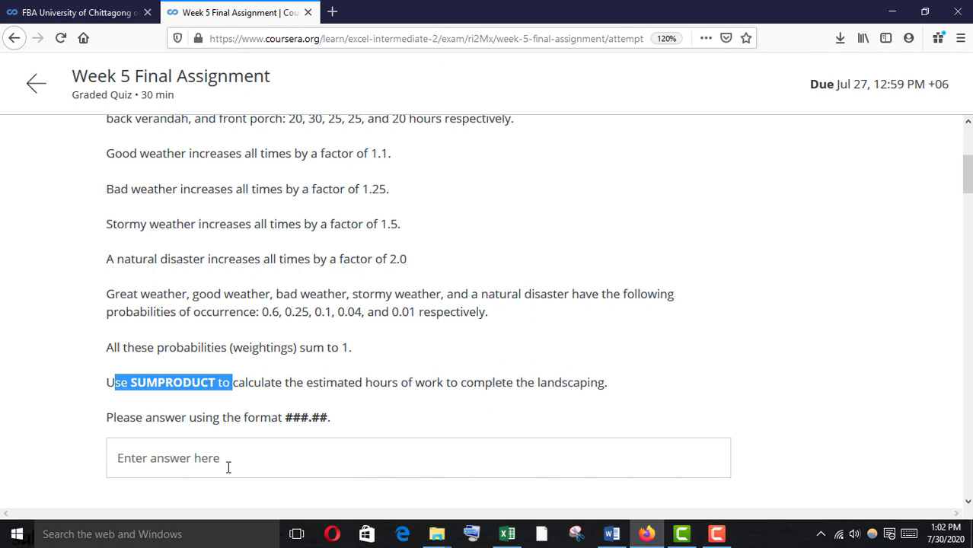
# Back in Excel, start the Driveway Estimated Hours formula in G6 as =SUMPRODUCT(B6:F6,B4:F4, using the hours and weighting rows.
pyautogui.moveTo(513, 533)
pyautogui.click(504, 489)
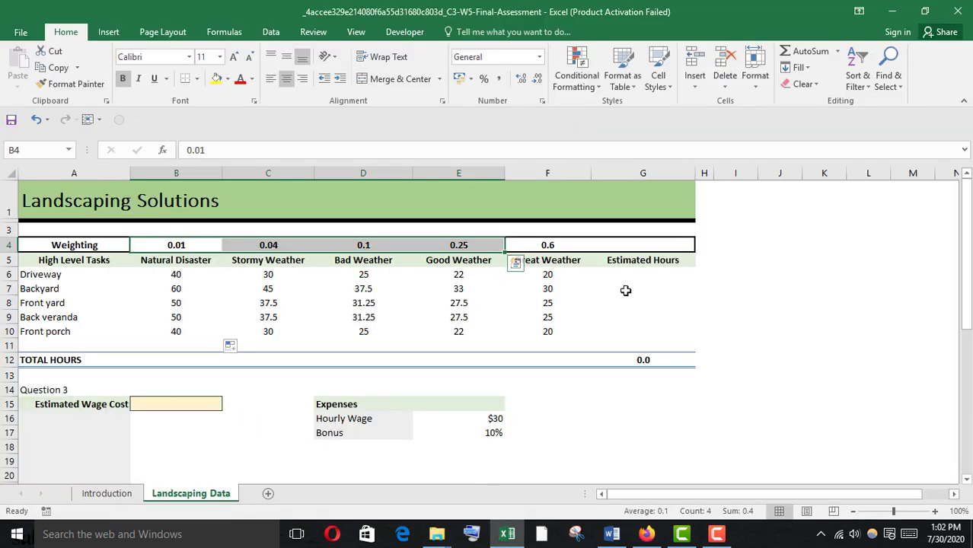
pyautogui.click(639, 273)
pyautogui.write('=')
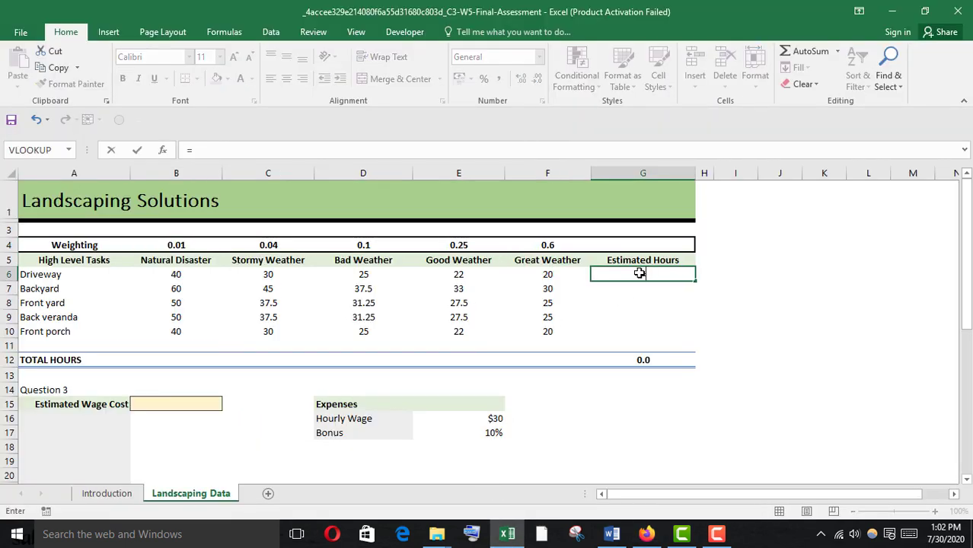
pyautogui.write('sumpro')
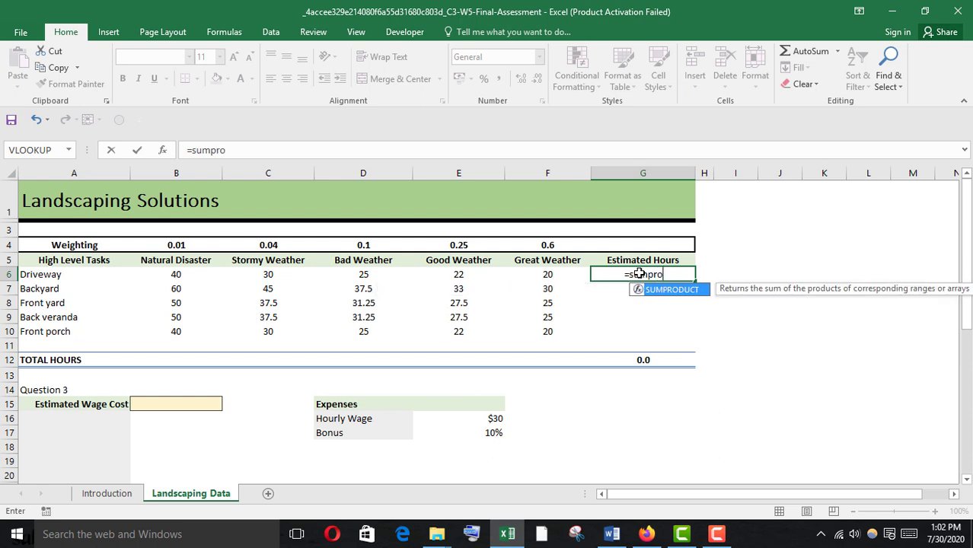
pyautogui.press('Tab')
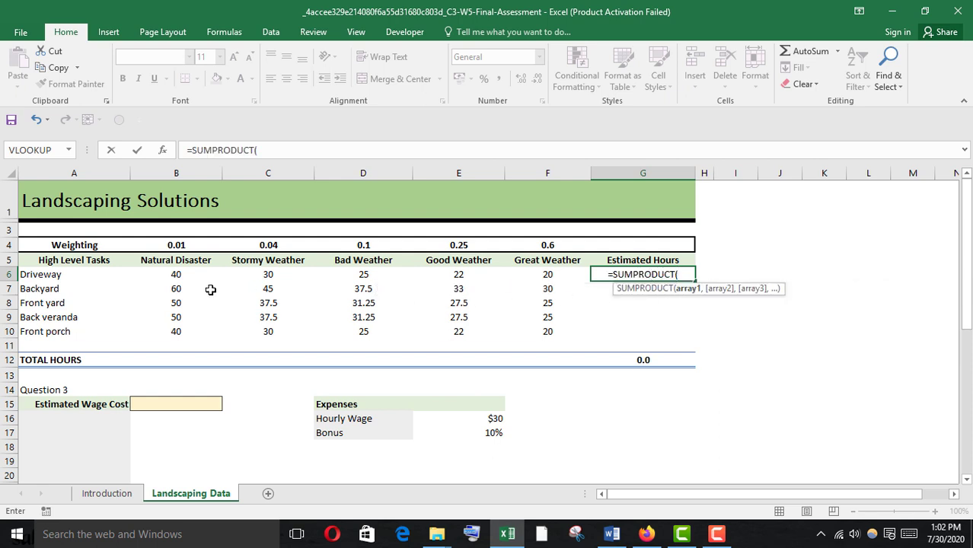
pyautogui.moveTo(163, 275); pyautogui.dragTo(558, 275)
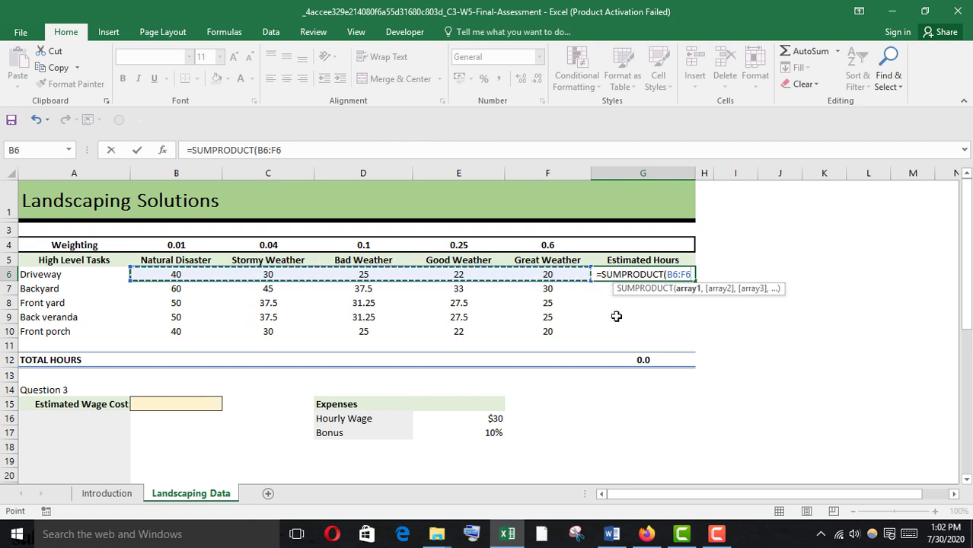
pyautogui.write(',')
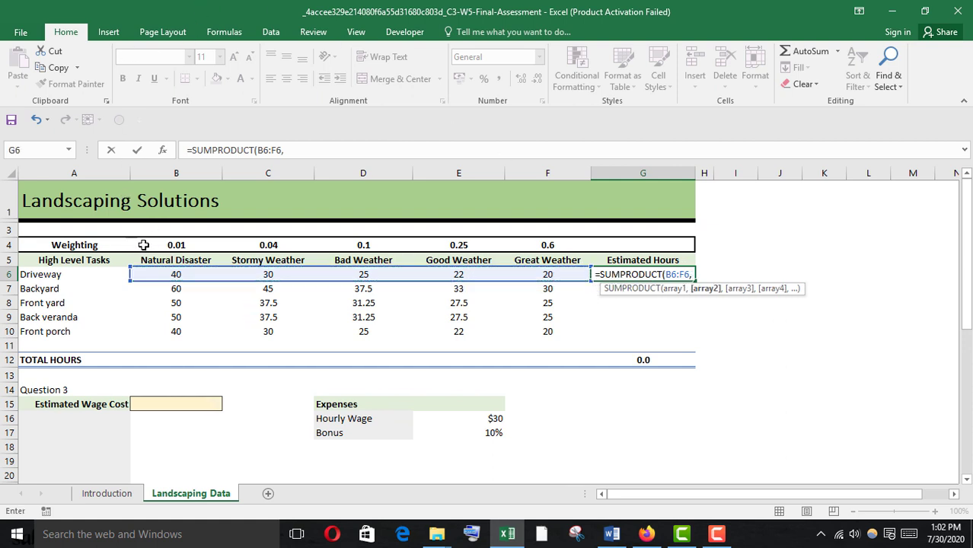
pyautogui.moveTo(143, 244); pyautogui.dragTo(506, 232)
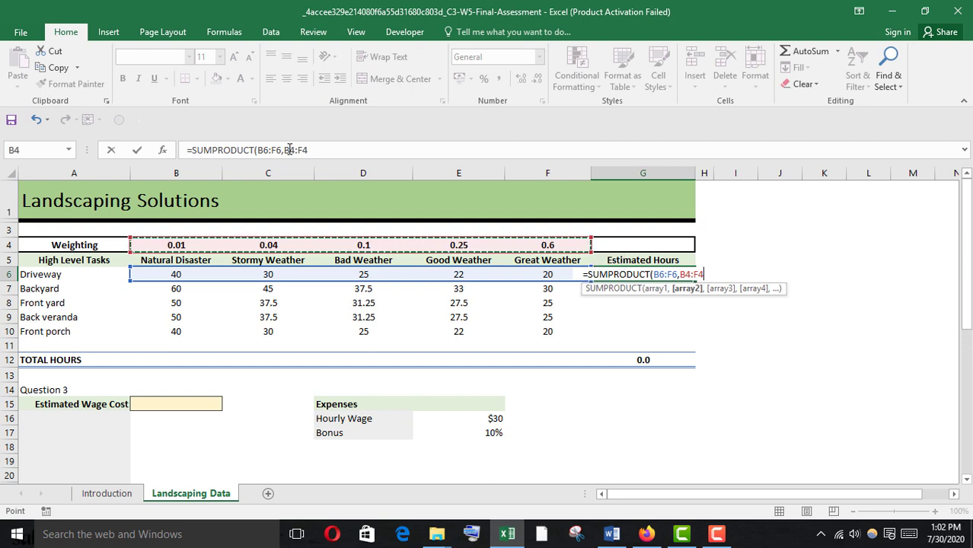
# Make the weighting range in the G6 SUMPRODUCT formula absolute as $B$4:$F$4.
pyautogui.click(287, 150)
pyautogui.write('$')
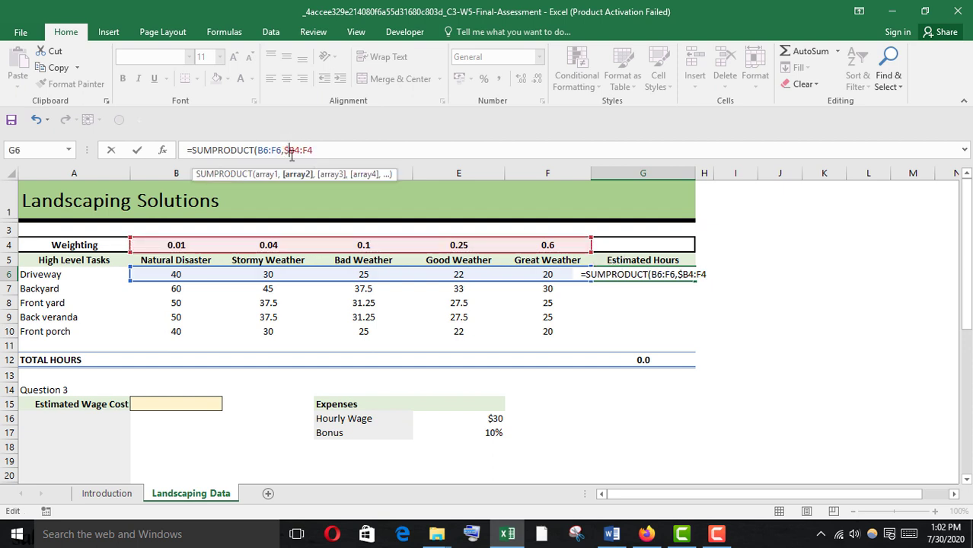
pyautogui.click(295, 150)
pyautogui.write('$')
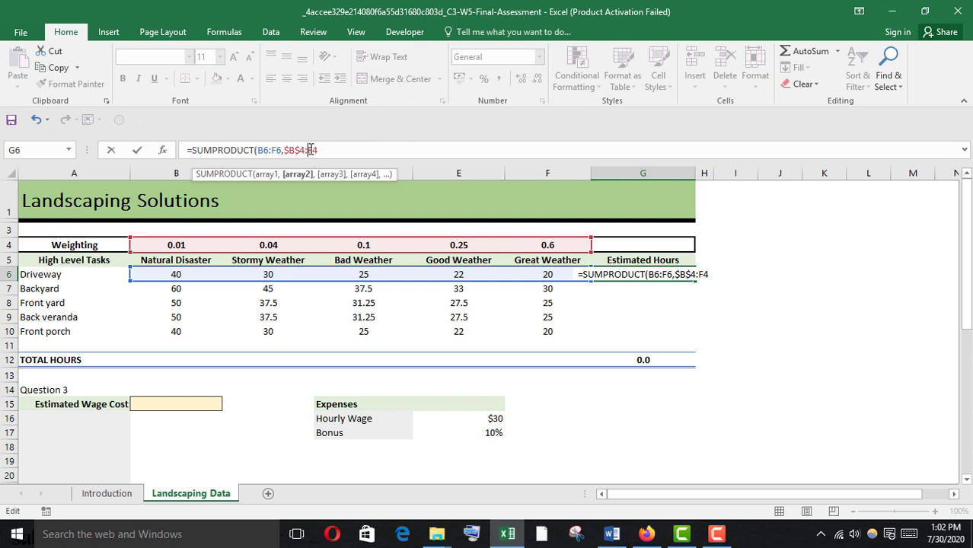
pyautogui.click(311, 150)
pyautogui.write('$')
pyautogui.click(319, 150)
pyautogui.write('$4')
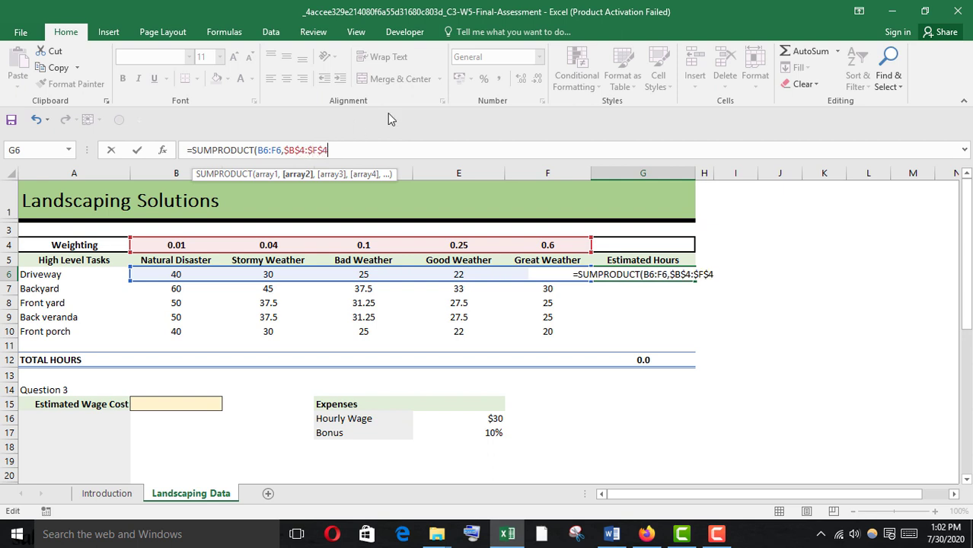
# Close the SUMPRODUCT in G6 and divide it by a SUM of the weightings B4:F4.
pyautogui.write(')/')
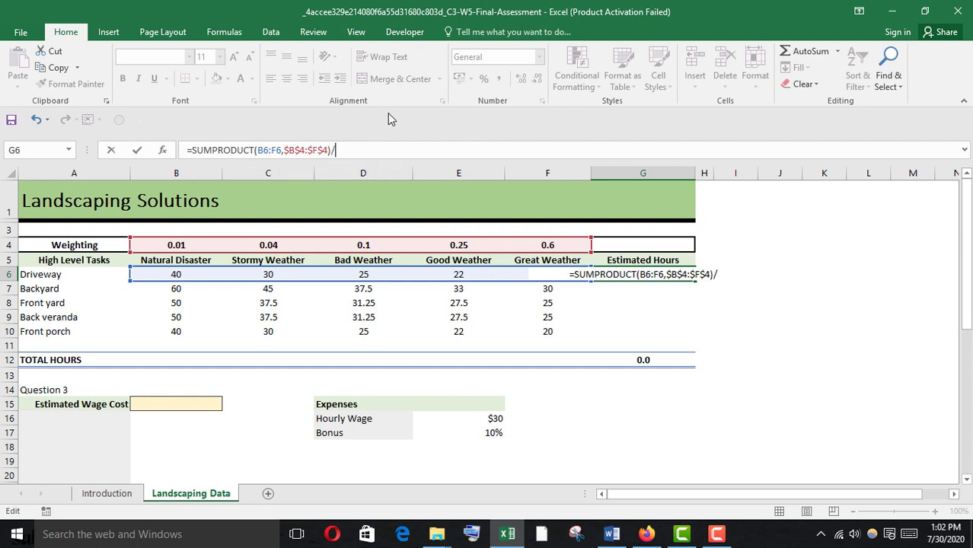
pyautogui.write('sum')
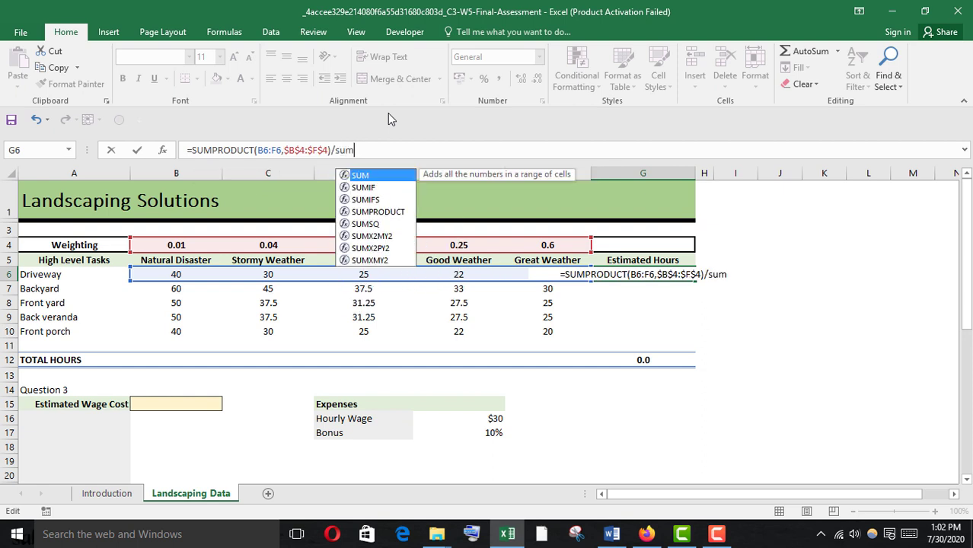
pyautogui.press('Tab')
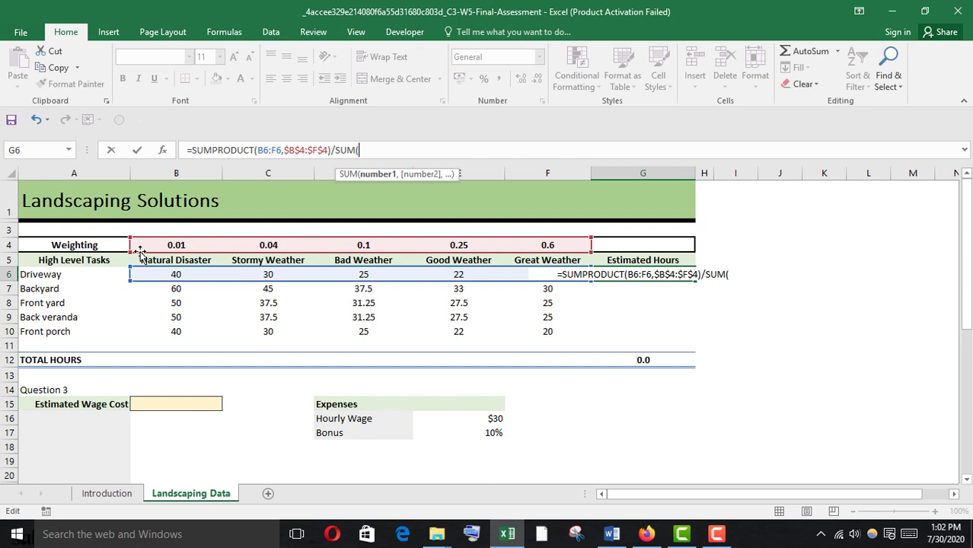
pyautogui.moveTo(140, 251); pyautogui.dragTo(548, 245)
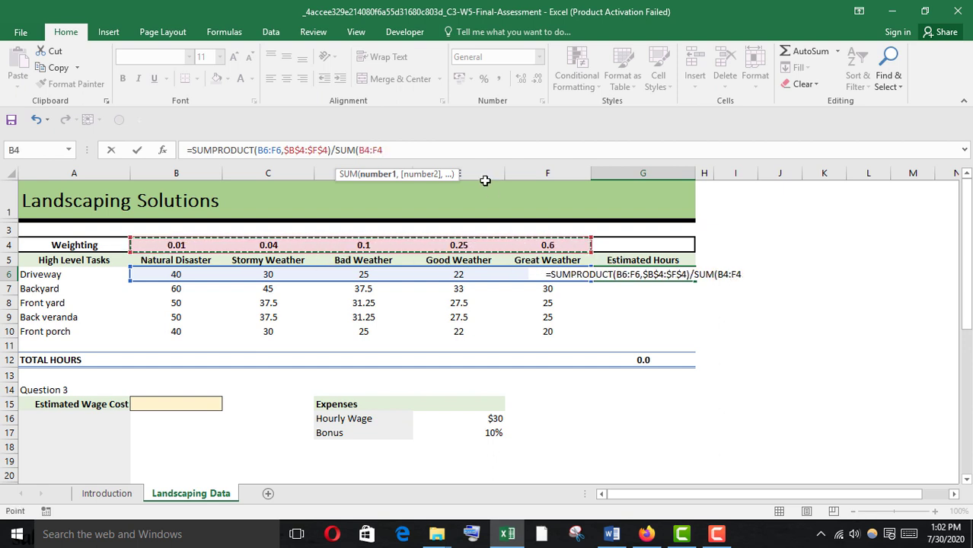
# Lock the SUM range as $B$4:$F$4 to complete the G6 formula, and fill it down the Estimated Hours column to G10.
pyautogui.click(360, 151)
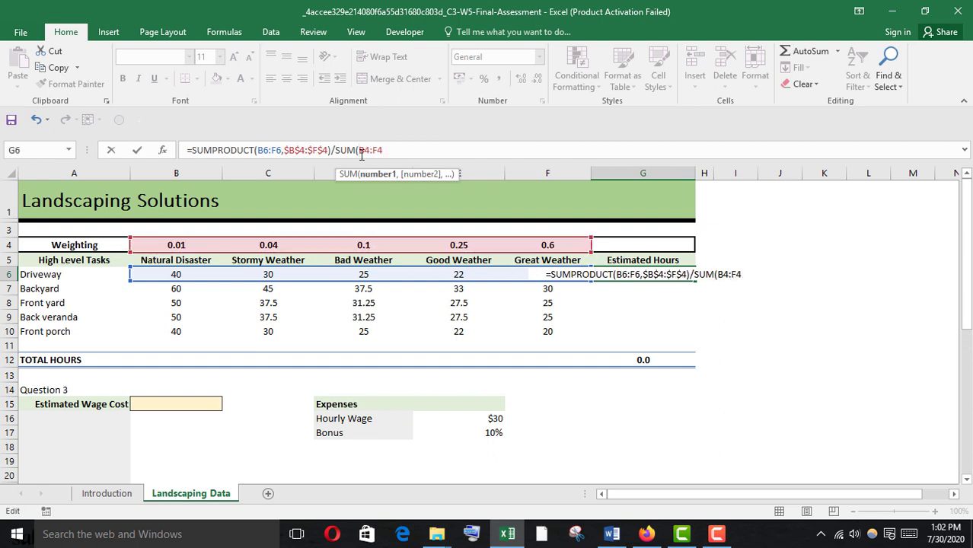
pyautogui.write('$')
pyautogui.click(370, 151)
pyautogui.write('$B$')
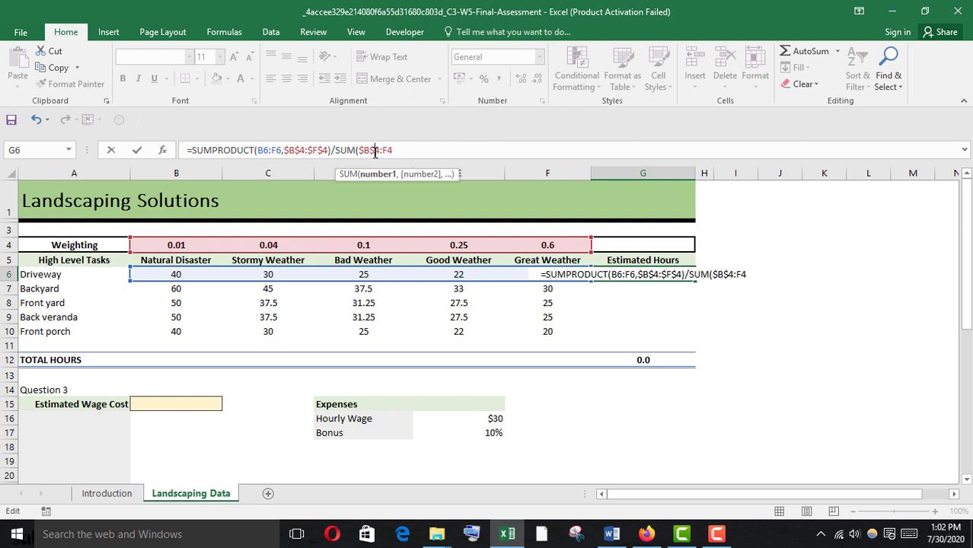
pyautogui.click(384, 151)
pyautogui.write('$')
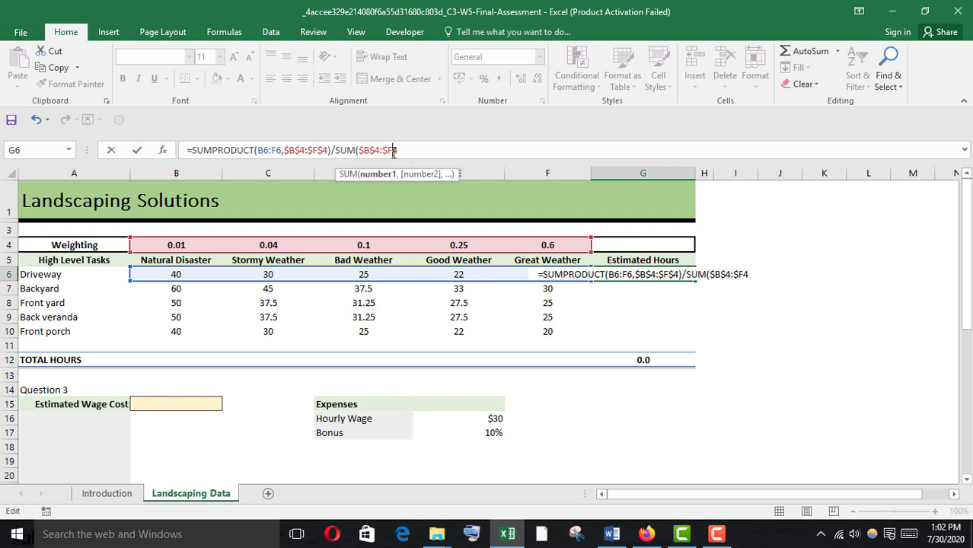
pyautogui.click(393, 151)
pyautogui.write('$')
pyautogui.click(403, 150)
pyautogui.write(')')
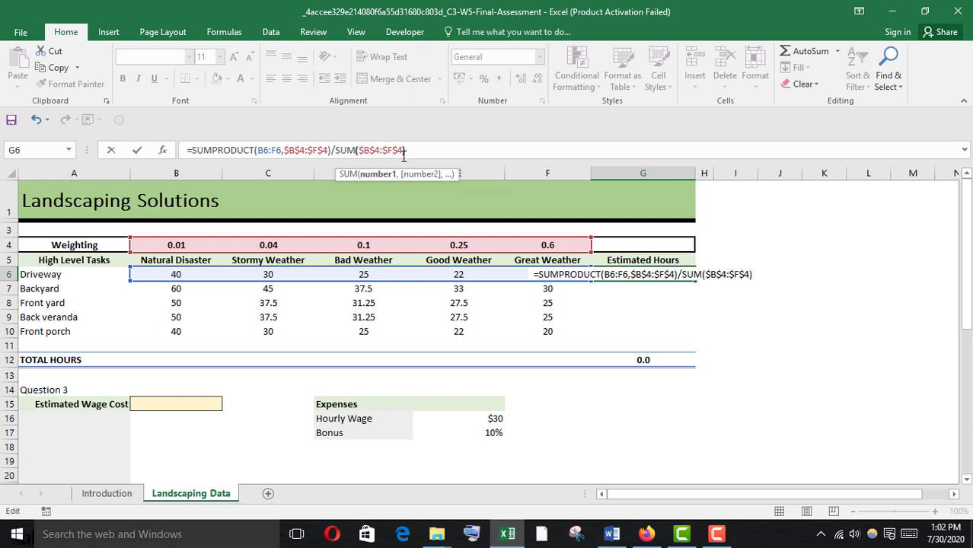
pyautogui.press('Return')
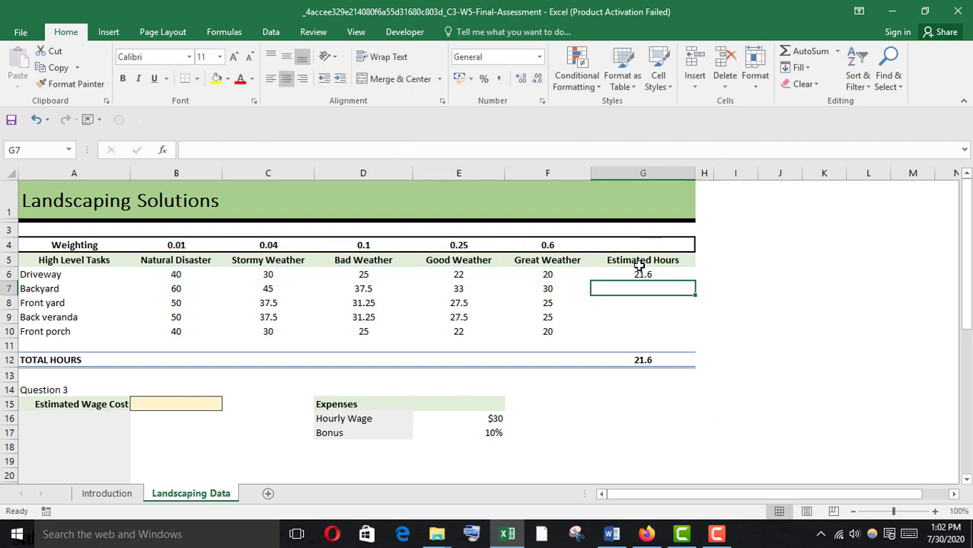
pyautogui.click(651, 275)
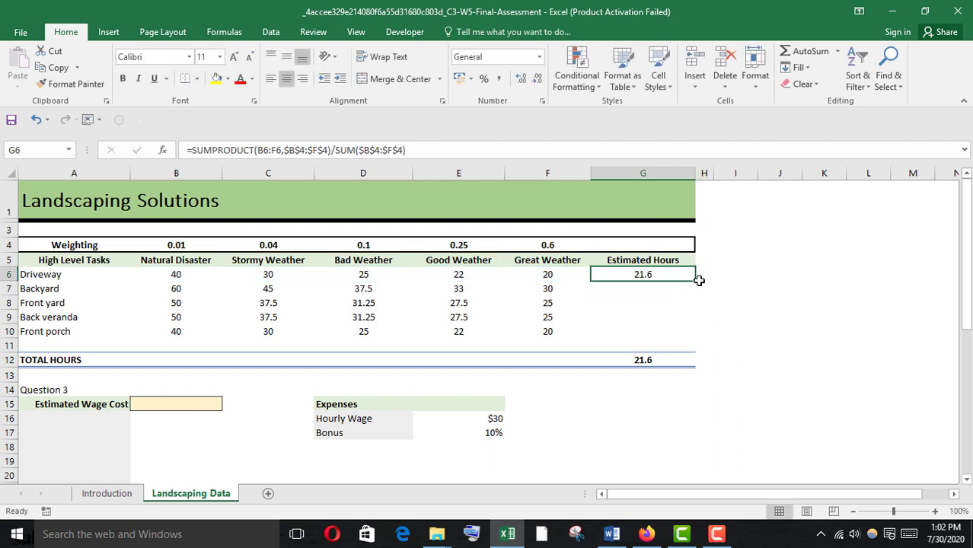
pyautogui.doubleClick(697, 281)
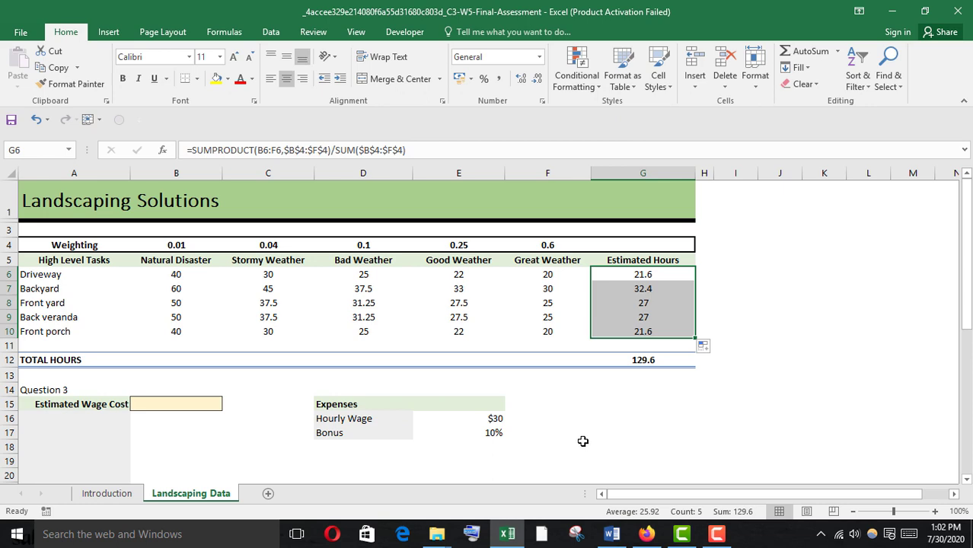
# Check question 1 in the browser quiz, copy the total hours from G12 in Excel, and paste 129.6 as the question 1 answer.
pyautogui.click(645, 534)
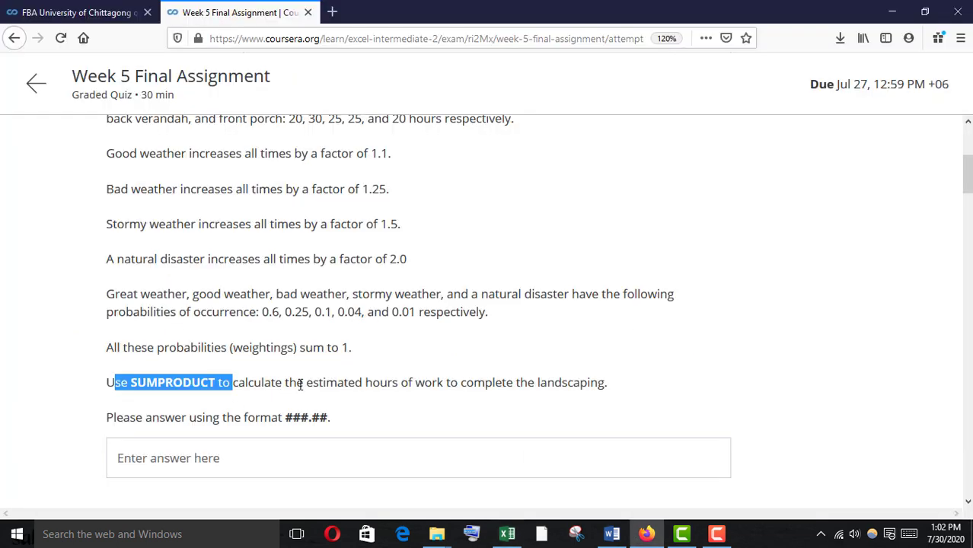
pyautogui.moveTo(300, 384); pyautogui.dragTo(503, 384)
pyautogui.moveTo(507, 534)
pyautogui.click(510, 488)
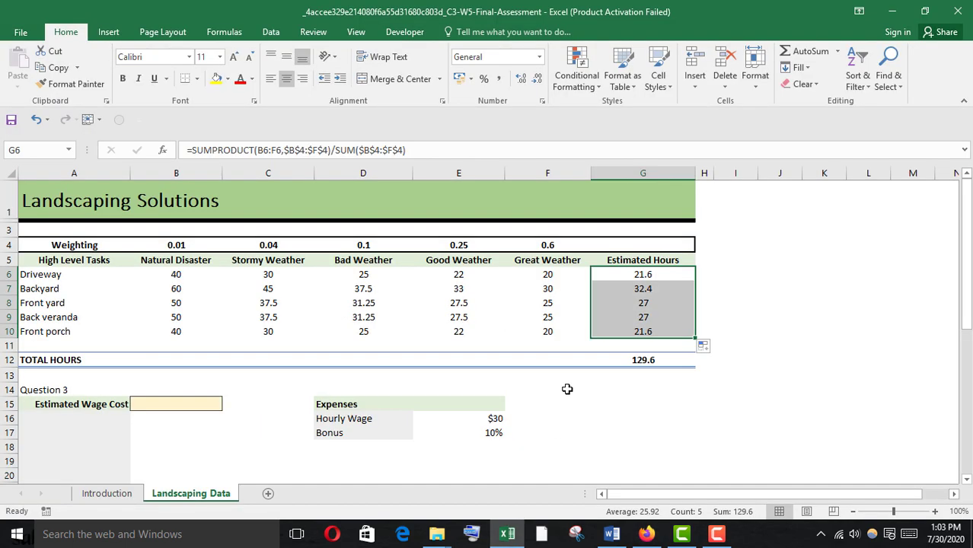
pyautogui.click(644, 361)
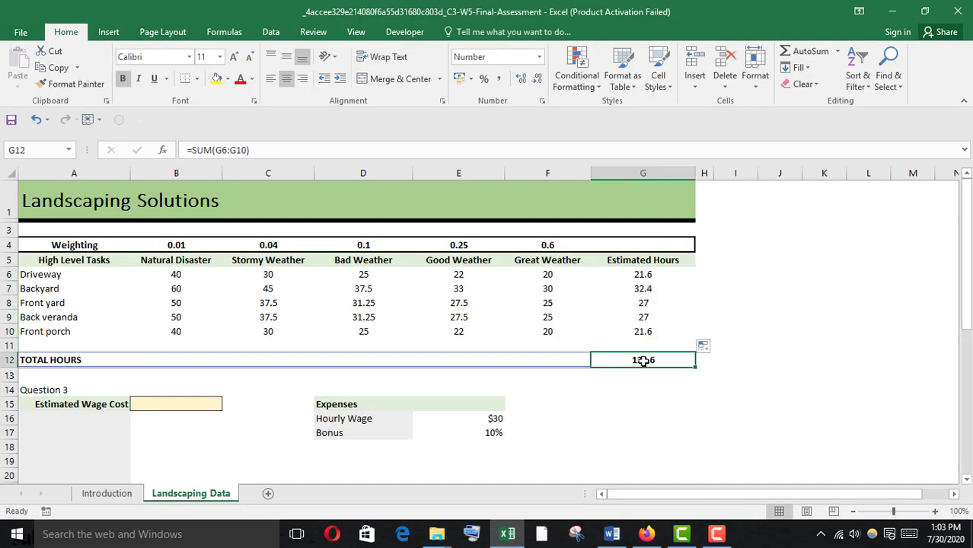
pyautogui.hotkey('ctrl', 'c')
pyautogui.moveTo(646, 534)
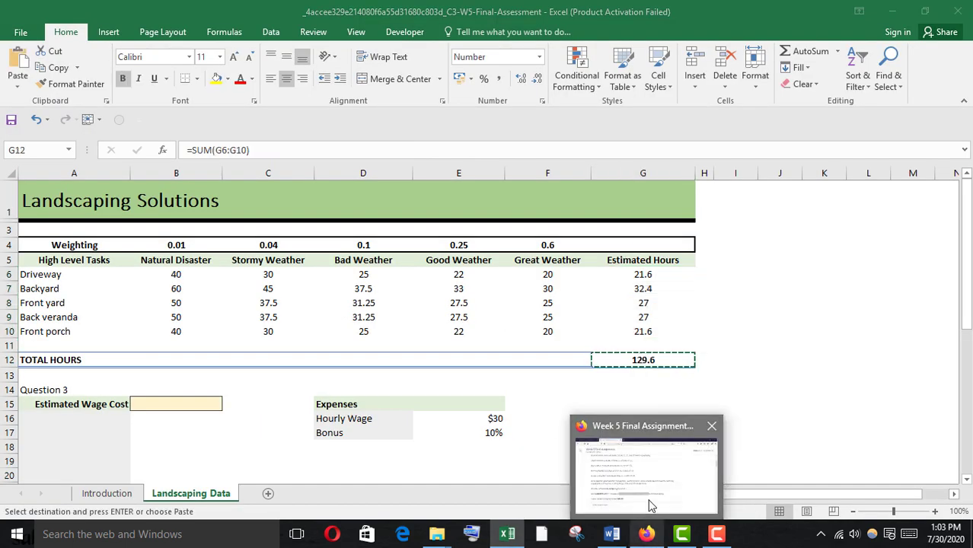
pyautogui.click(651, 506)
pyautogui.click(124, 457)
pyautogui.hotkey('ctrl', 'v')
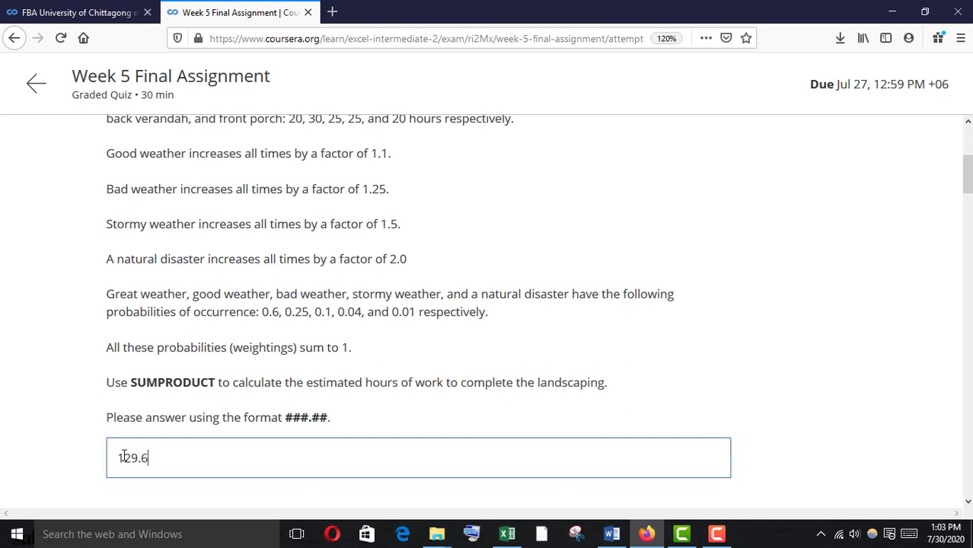
# Read question 2 on the estimated wage cost without bonuses in B15, checking the Hourly Wage cell in Excel.
pyautogui.scroll(-5, 122, 459)
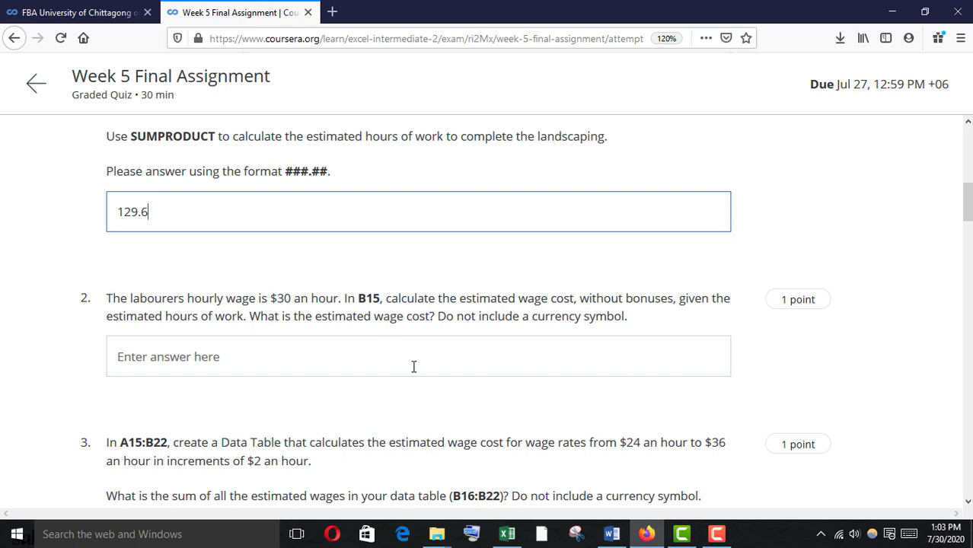
pyautogui.moveTo(500, 525)
pyautogui.click(507, 468)
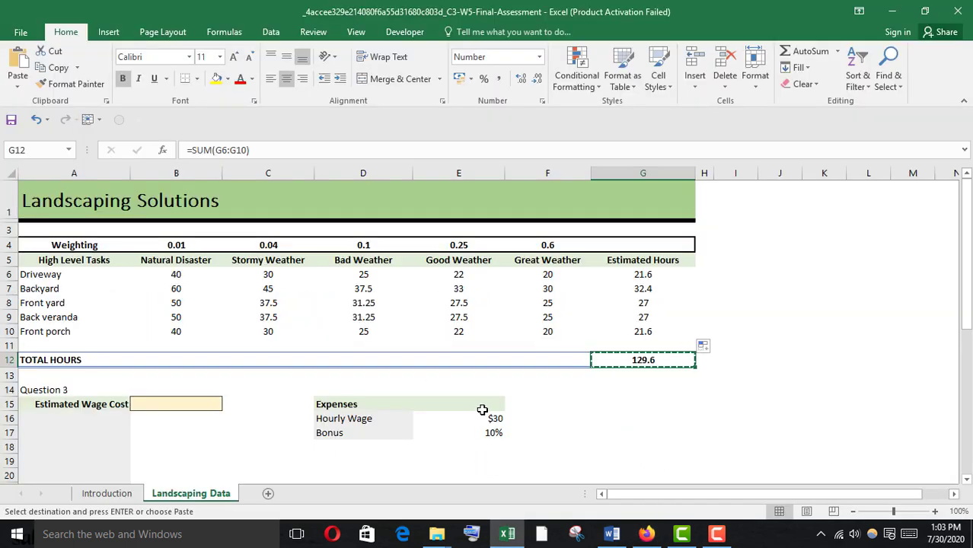
pyautogui.click(491, 418)
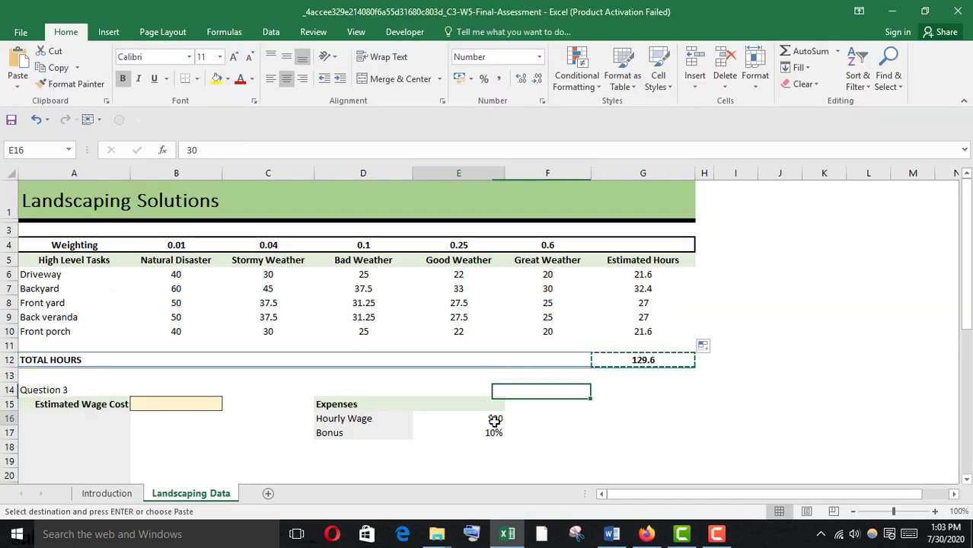
pyautogui.click(646, 535)
pyautogui.scroll(-1, 422, 287)
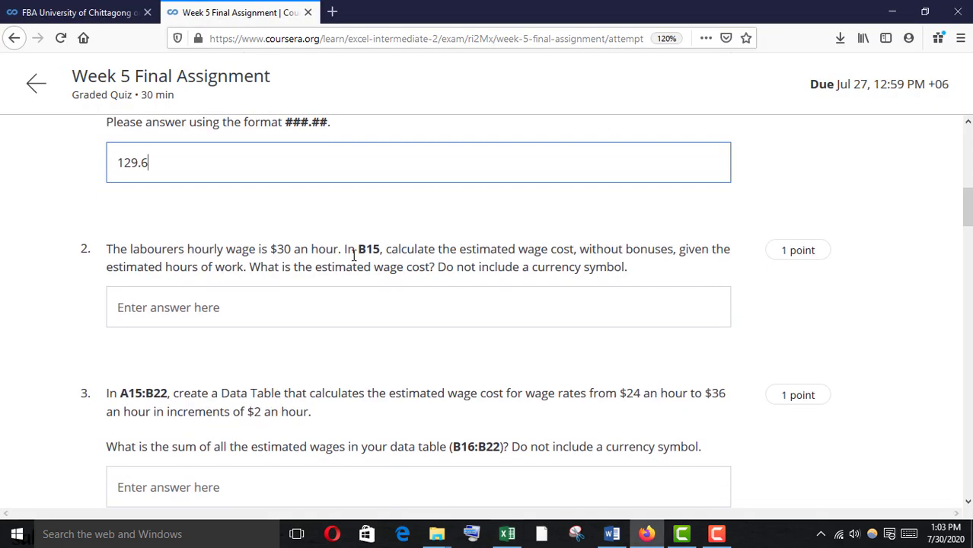
pyautogui.moveTo(347, 251); pyautogui.dragTo(367, 252)
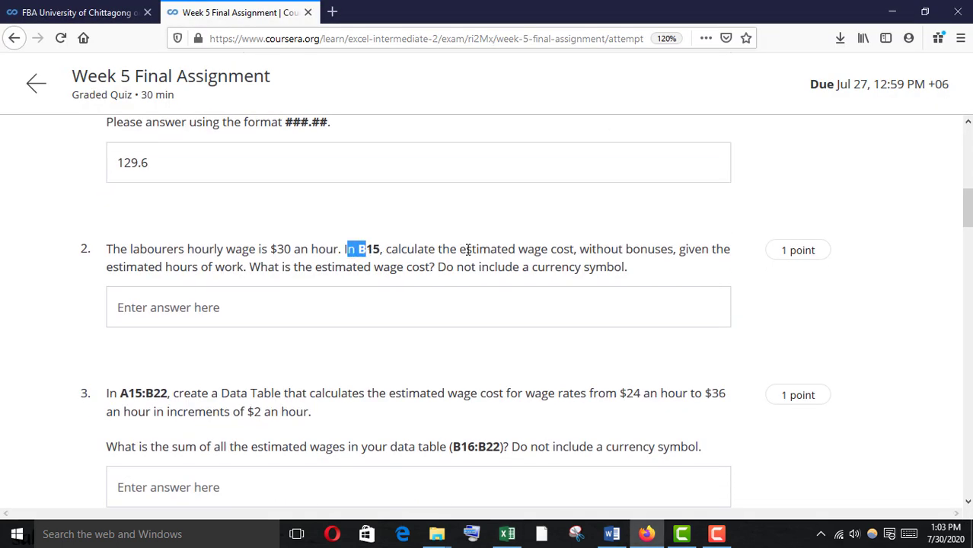
pyautogui.moveTo(464, 250); pyautogui.dragTo(655, 256)
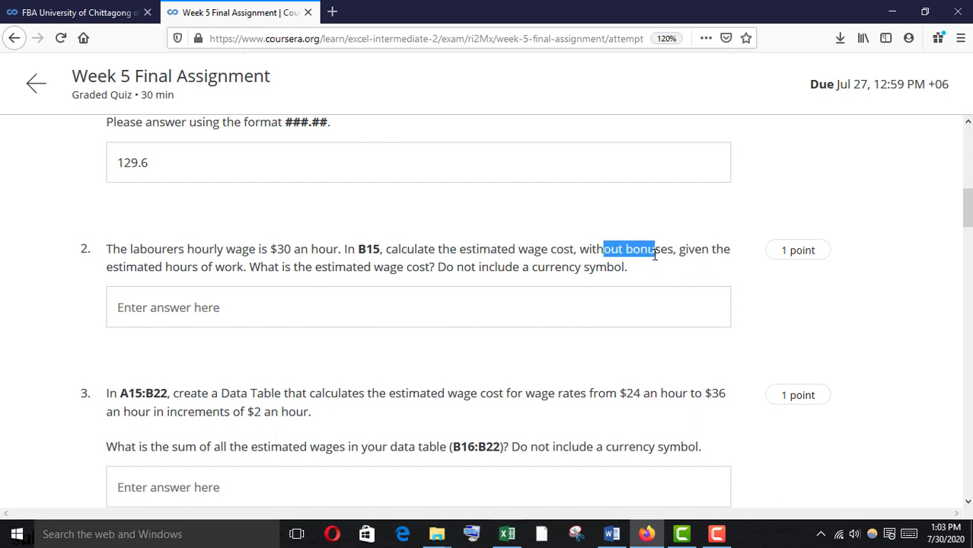
pyautogui.moveTo(155, 266); pyautogui.dragTo(294, 283)
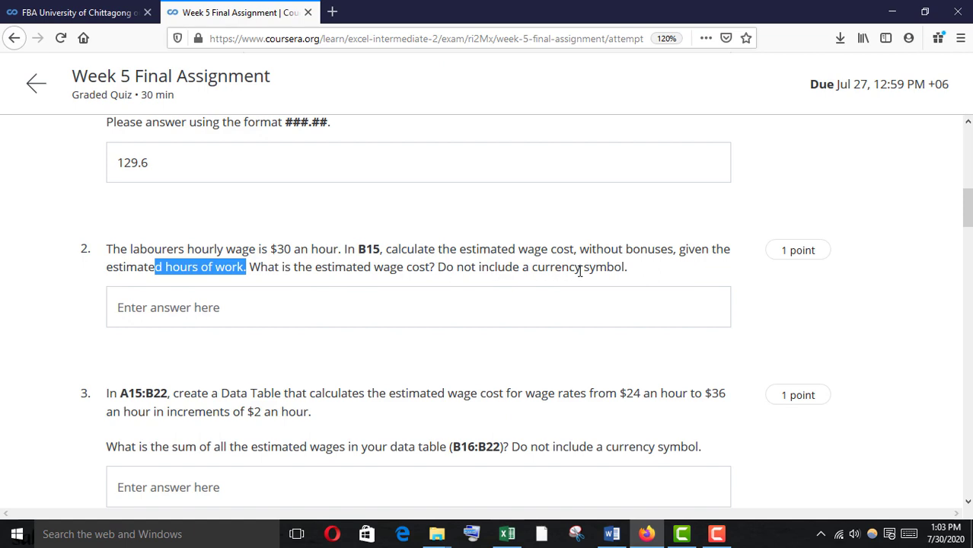
# In Excel, calculate the Estimated Wage Cost in B15 with =G12*E16, multiplying total hours by the hourly wage.
pyautogui.moveTo(507, 533)
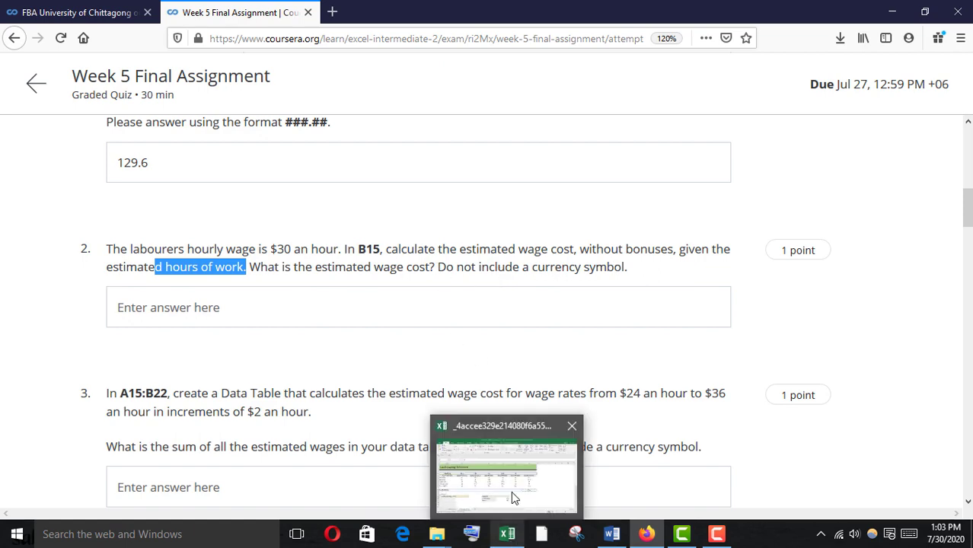
pyautogui.click(511, 491)
pyautogui.scroll(-2, 111, 305)
pyautogui.doubleClick(160, 303)
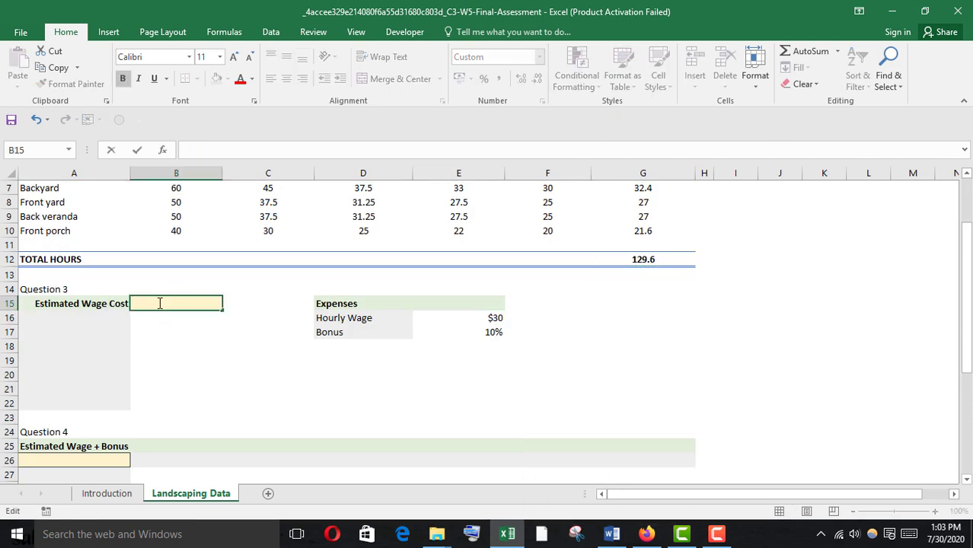
pyautogui.write('=')
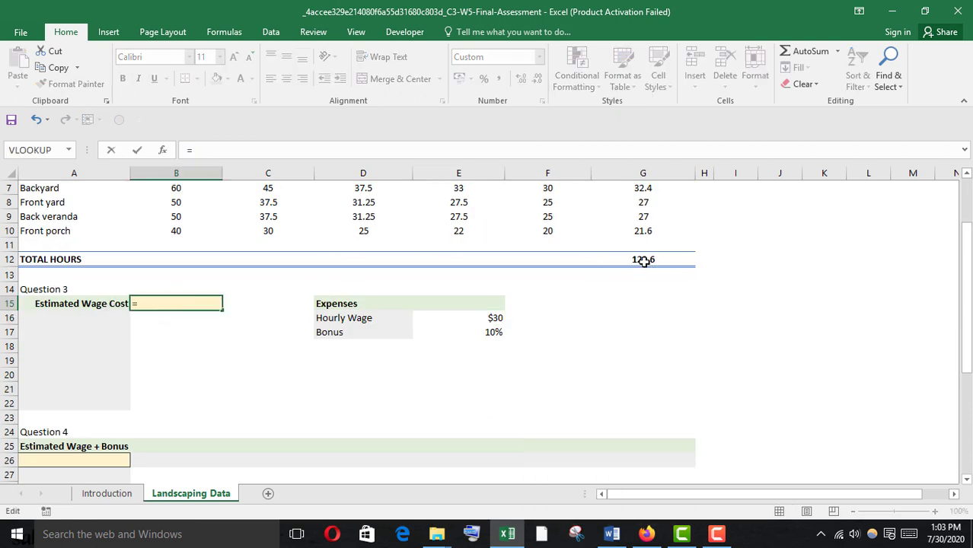
pyautogui.scroll(1, 643, 261)
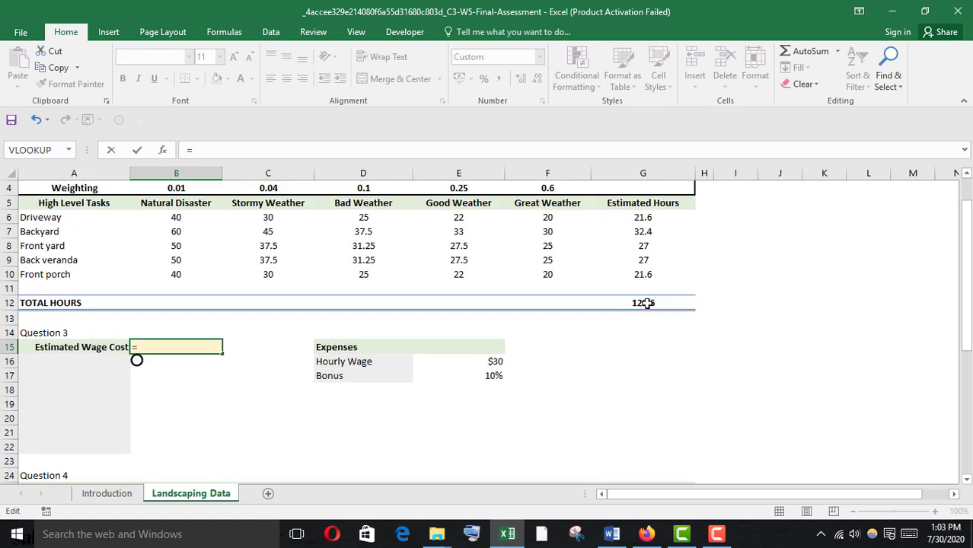
pyautogui.click(645, 303)
pyautogui.write('*')
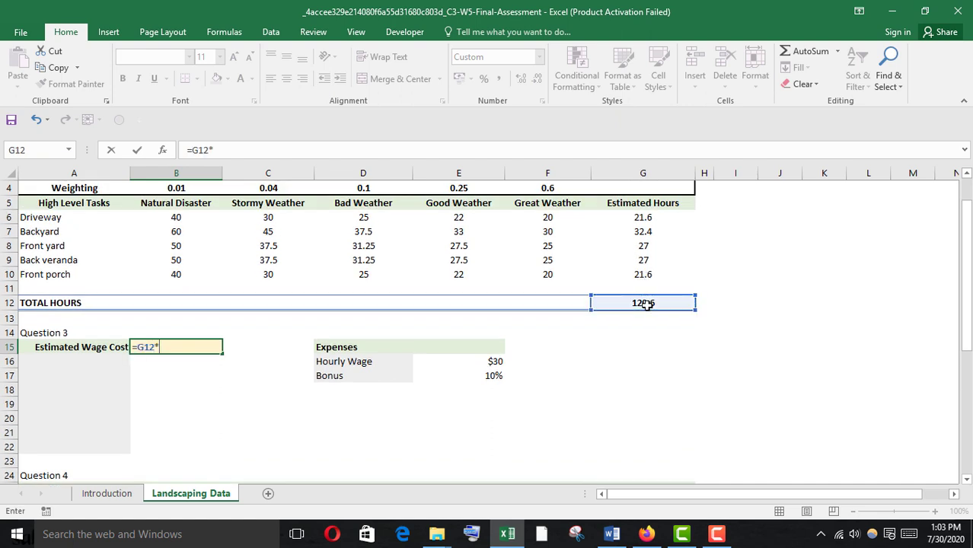
pyautogui.click(484, 362)
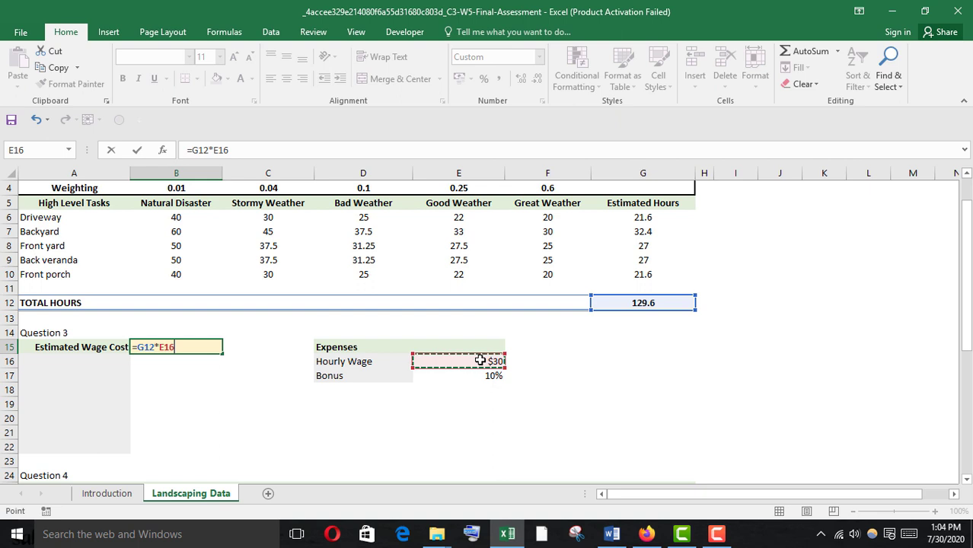
pyautogui.press('Return')
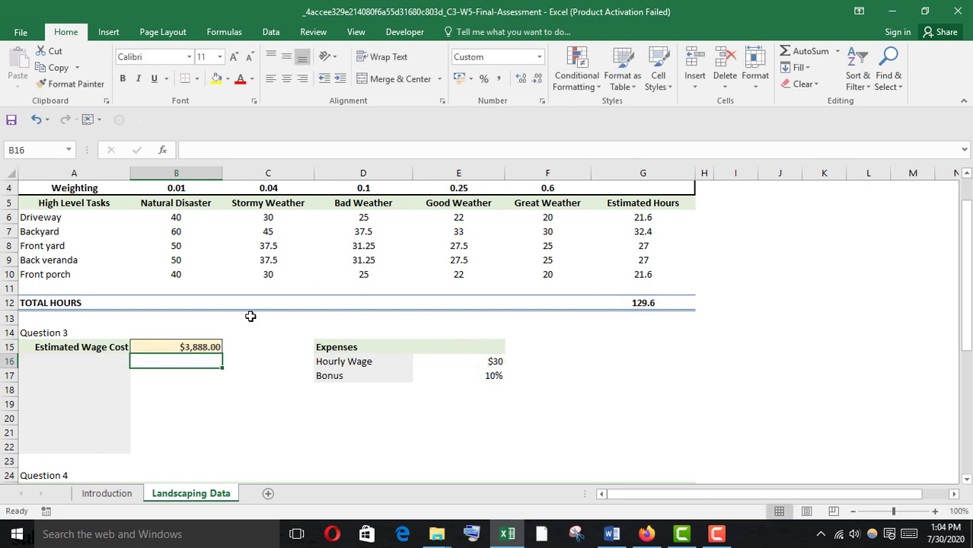
# Copy the wage cost from B15 into the browser quiz's question 2 answer, leaving it as 3888 without currency symbol or comma.
pyautogui.click(194, 346)
pyautogui.hotkey('ctrl', 'c')
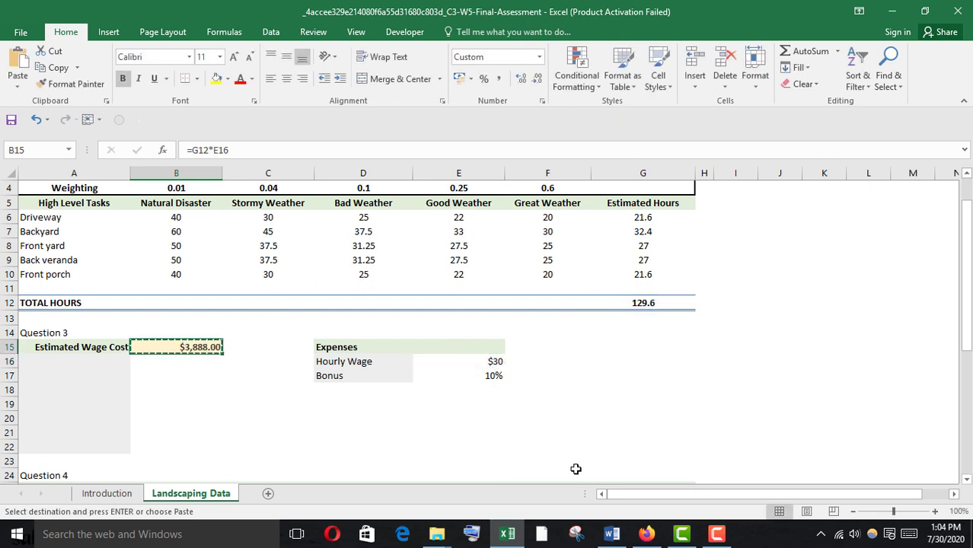
pyautogui.moveTo(646, 534)
pyautogui.click(670, 457)
pyautogui.click(187, 309)
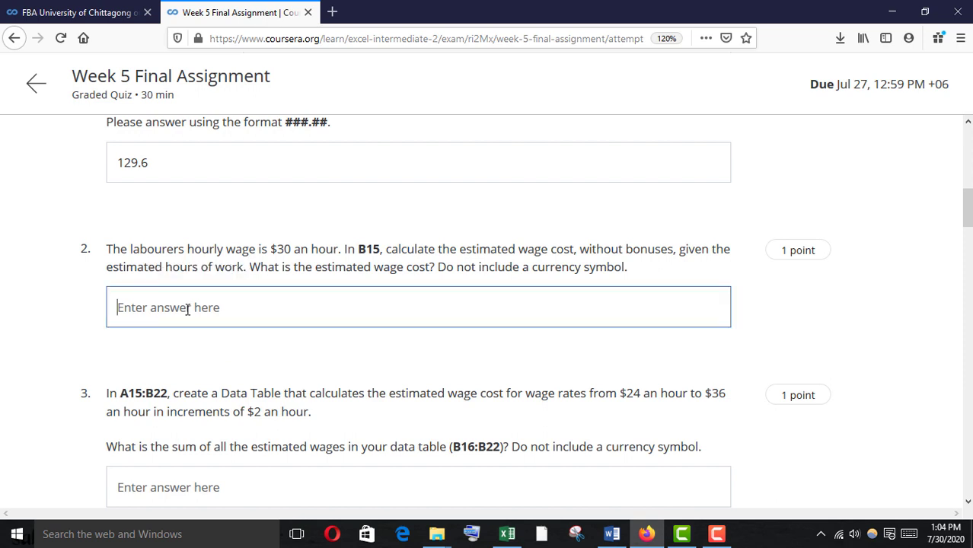
pyautogui.hotkey('ctrl', 'v')
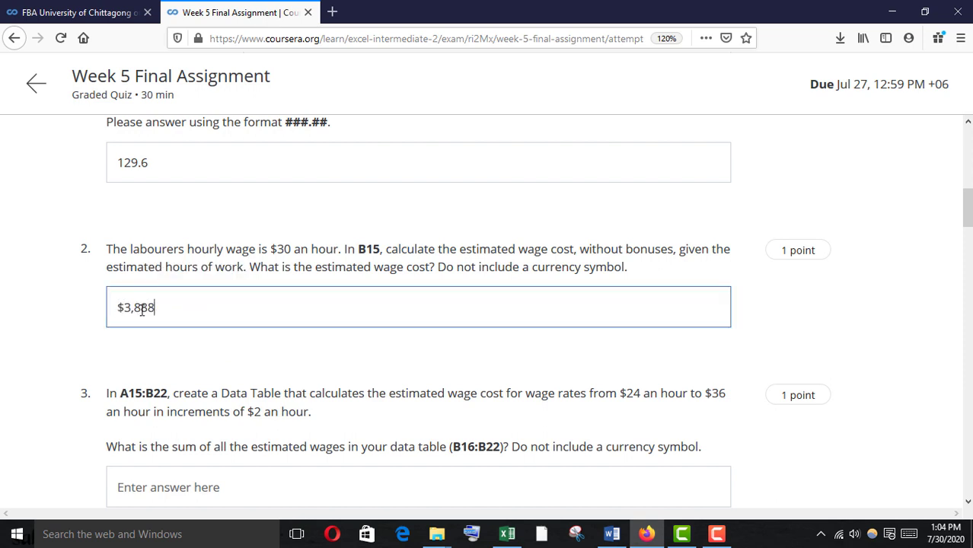
pyautogui.press('BackSpace')
pyautogui.press('BackSpace')
pyautogui.click(127, 347)
# Read question 3's data table requirements, return to Excel, and enter 24 in A16 as the first wage rate.
pyautogui.scroll(-1, 126, 347)
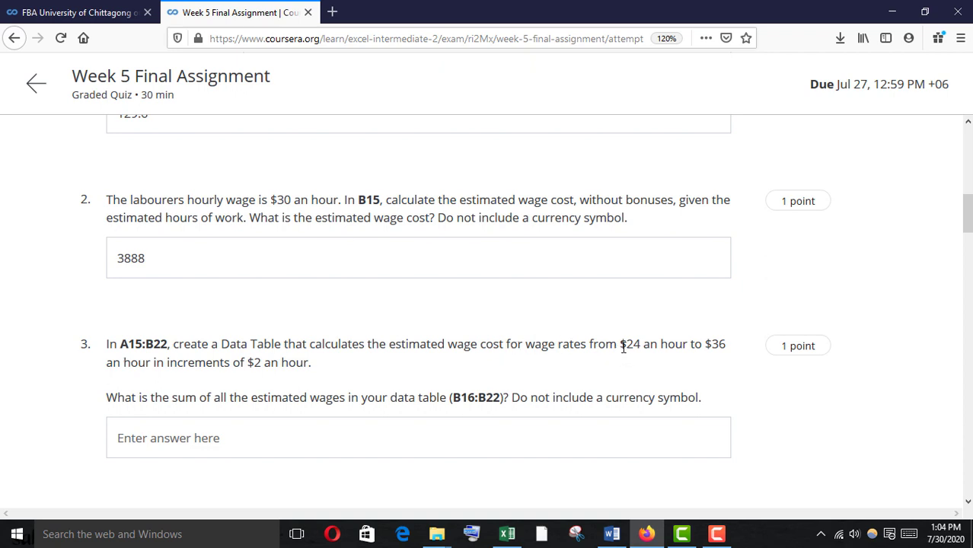
pyautogui.moveTo(623, 346); pyautogui.dragTo(718, 345)
pyautogui.moveTo(120, 347); pyautogui.dragTo(168, 347)
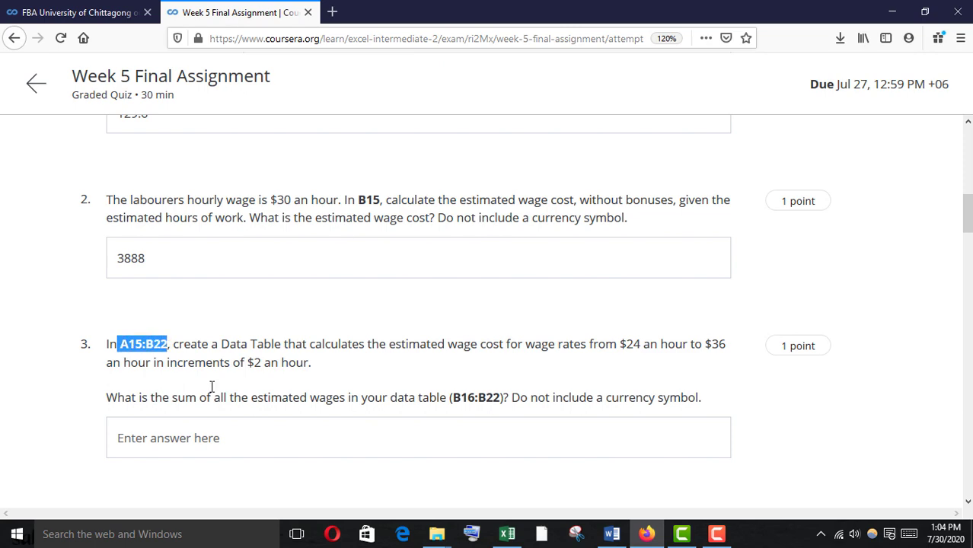
pyautogui.click(507, 534)
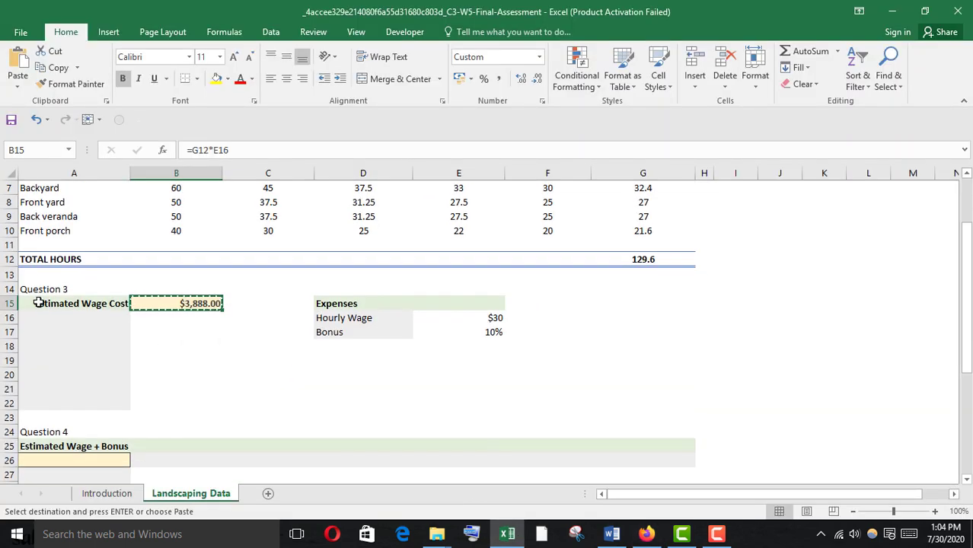
pyautogui.moveTo(39, 303); pyautogui.dragTo(191, 399)
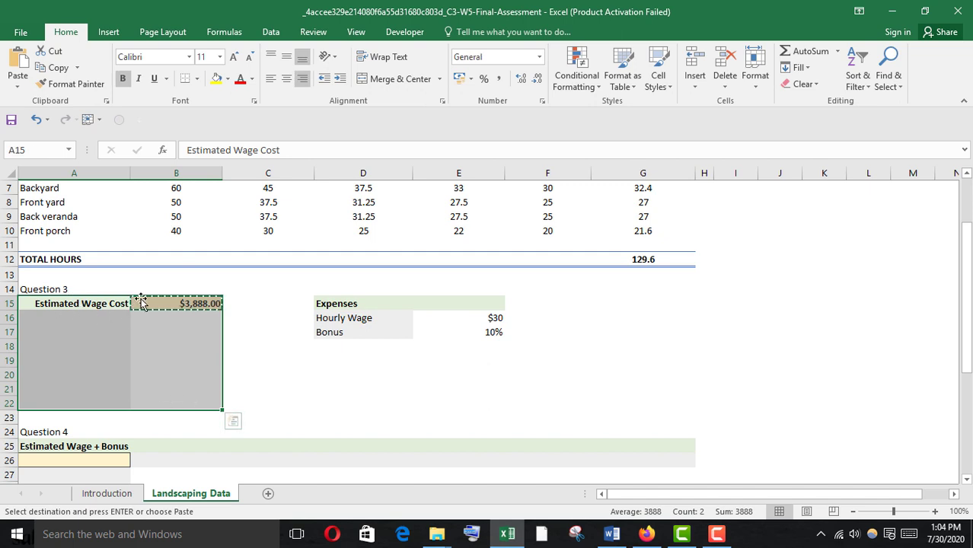
pyautogui.click(74, 318)
pyautogui.write('24')
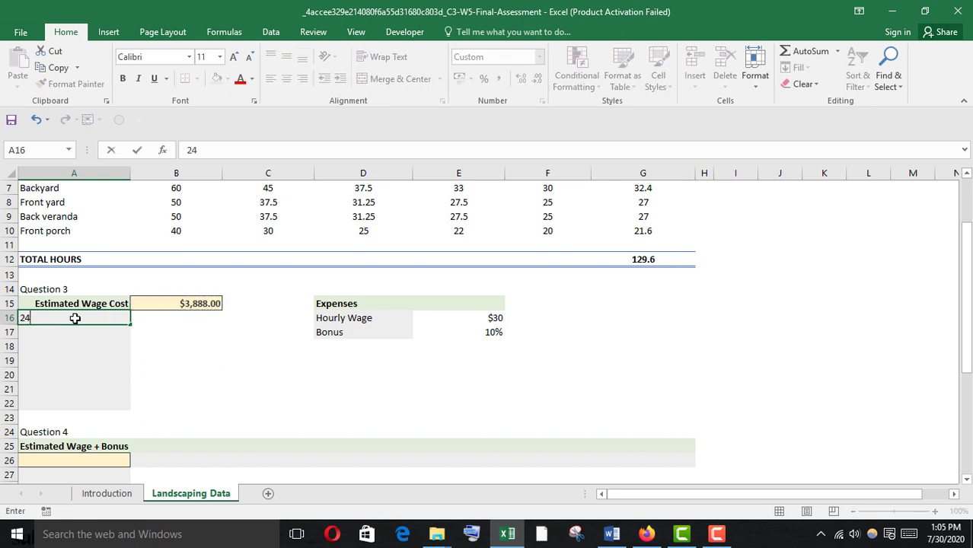
pyautogui.press('Return')
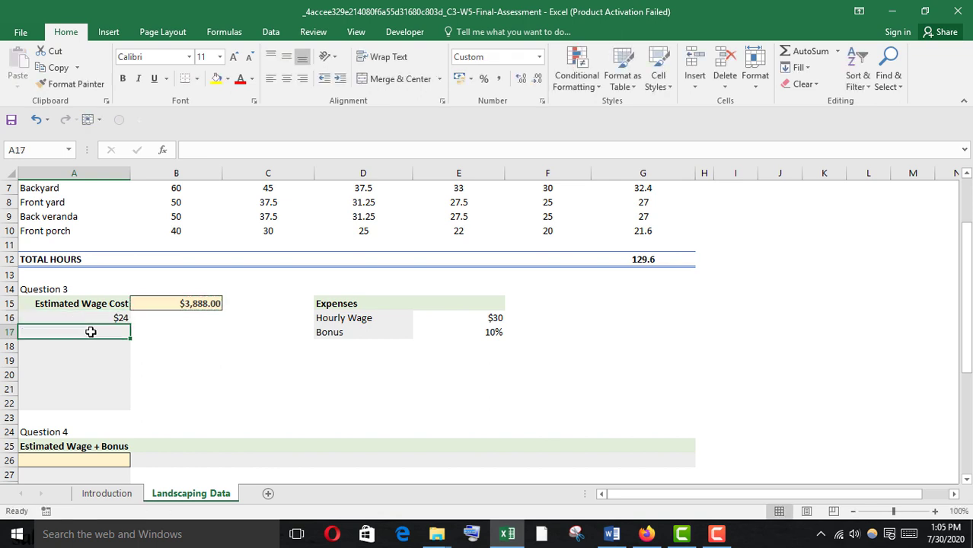
# Enter =A16+2 in A17 and fill it down to A22 to build the wage rates in $2 increments.
pyautogui.write('=')
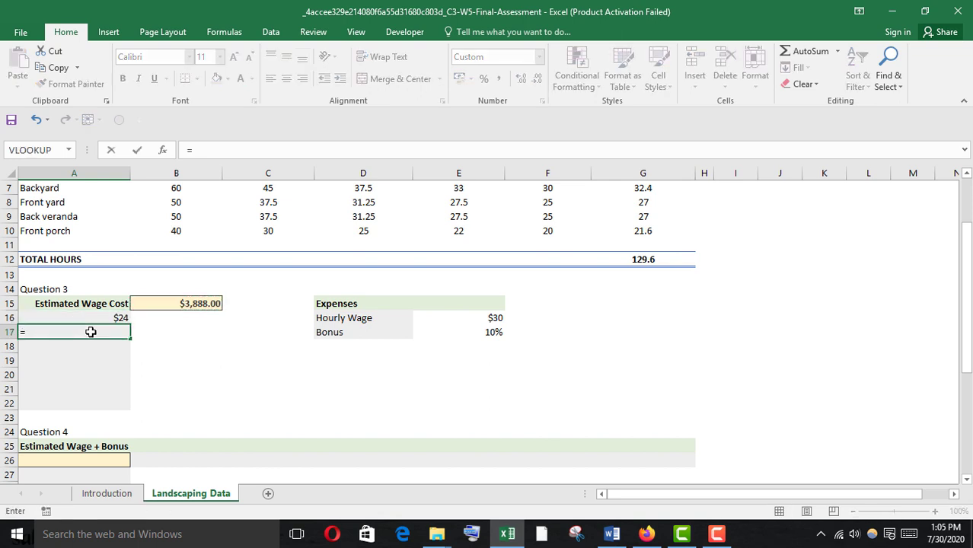
pyautogui.click(116, 317)
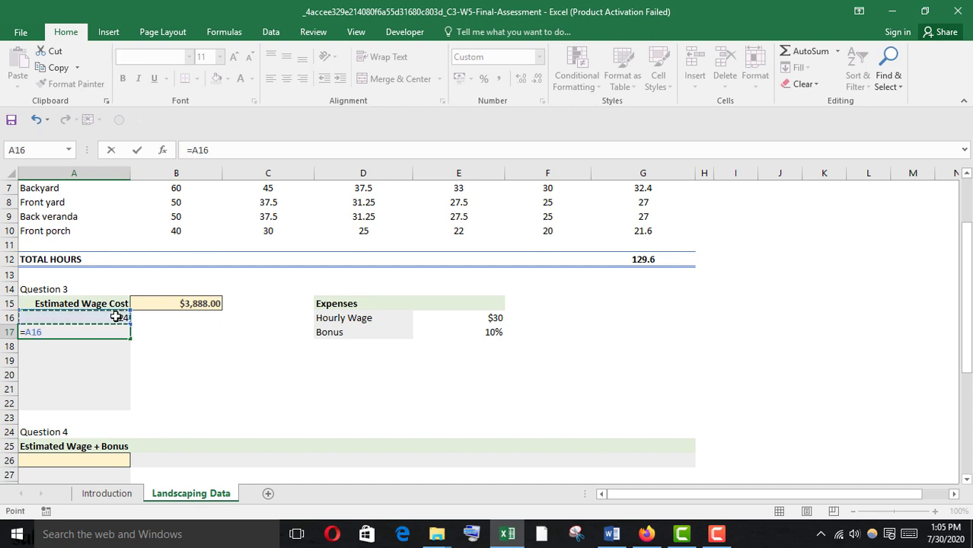
pyautogui.write('+2')
pyautogui.press('Return')
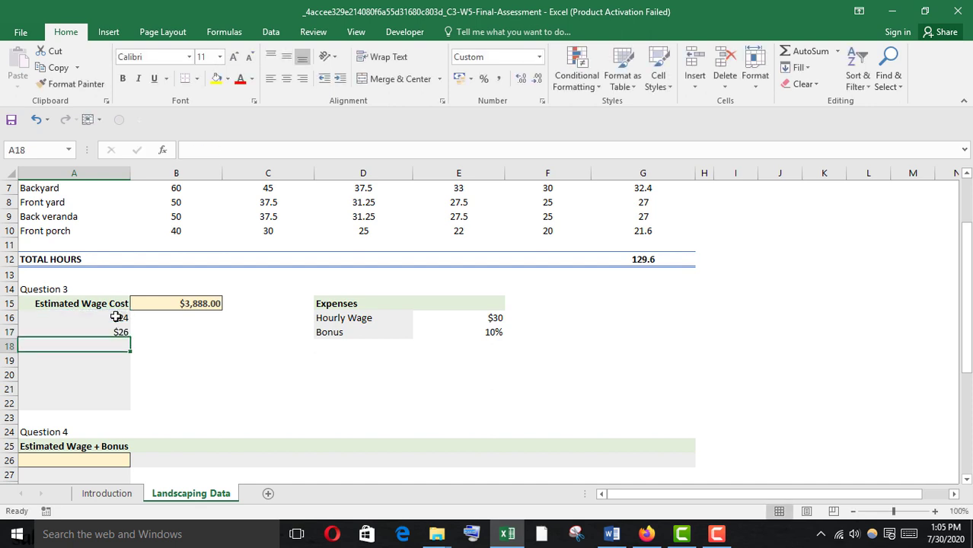
pyautogui.click(118, 338)
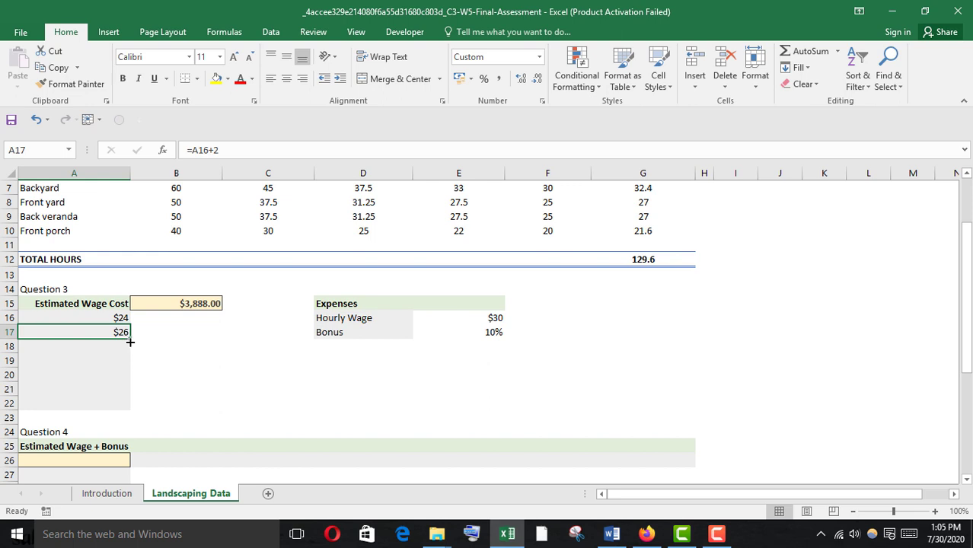
pyautogui.moveTo(130, 340); pyautogui.dragTo(132, 399)
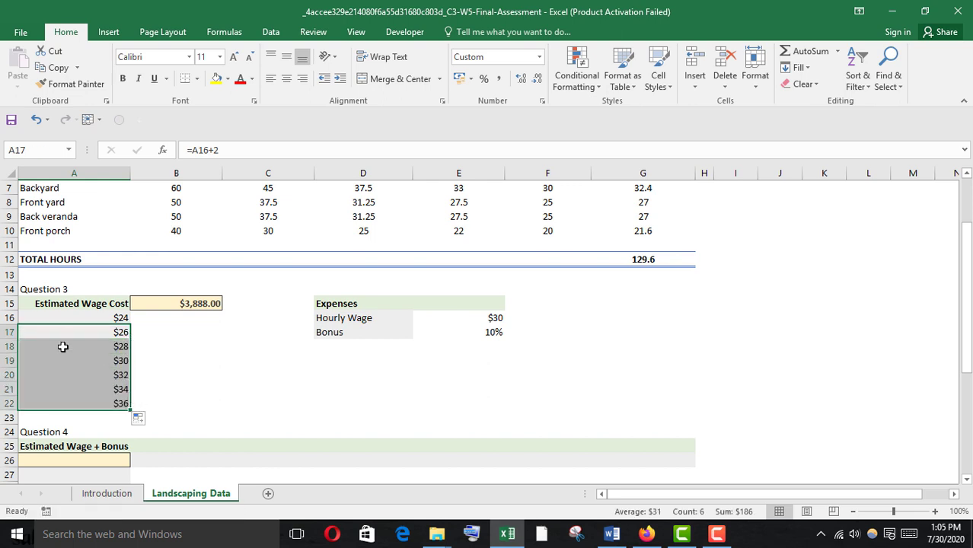
# Create a one-variable Data Table over A15:B22 using the hourly wage cell E16 as the column input cell.
pyautogui.moveTo(53, 302); pyautogui.dragTo(183, 402)
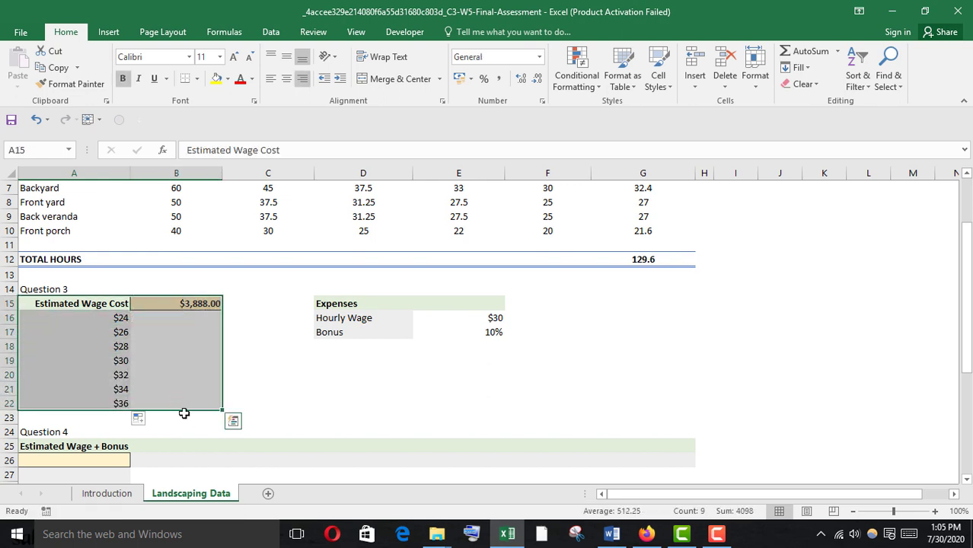
pyautogui.click(270, 32)
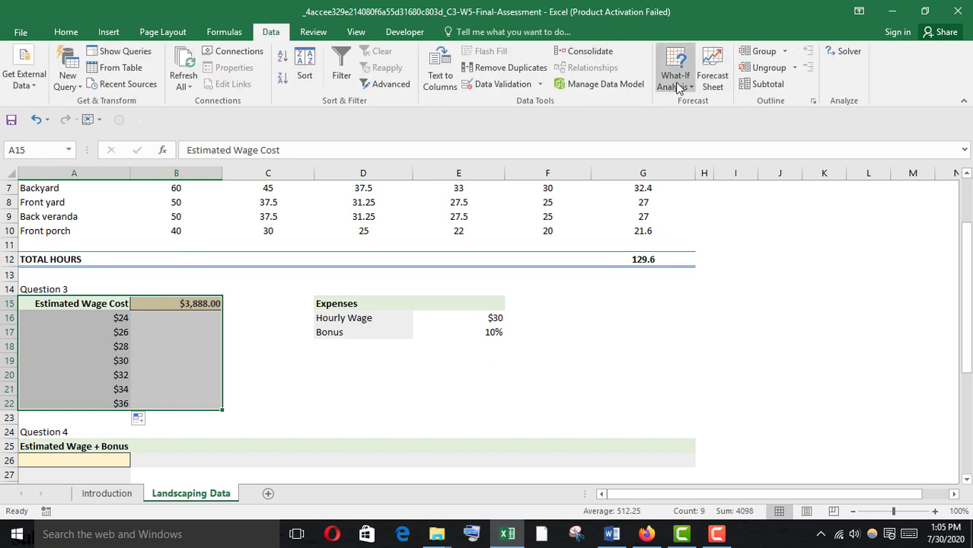
pyautogui.click(674, 86)
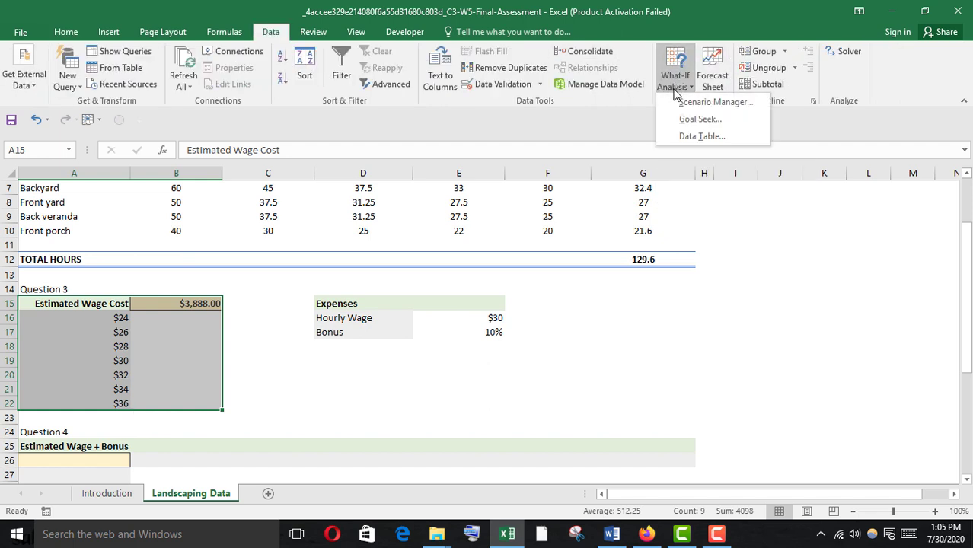
pyautogui.click(689, 135)
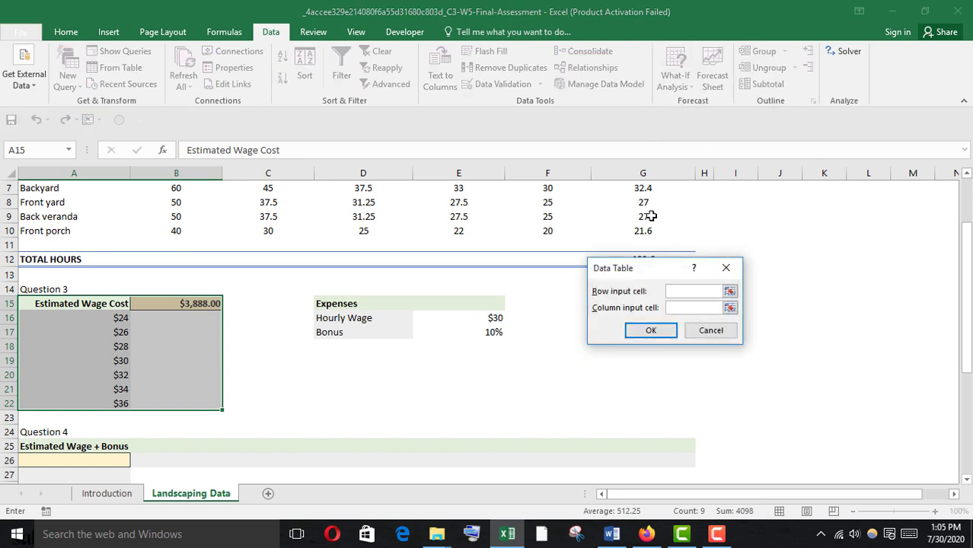
pyautogui.moveTo(619, 273); pyautogui.dragTo(657, 263)
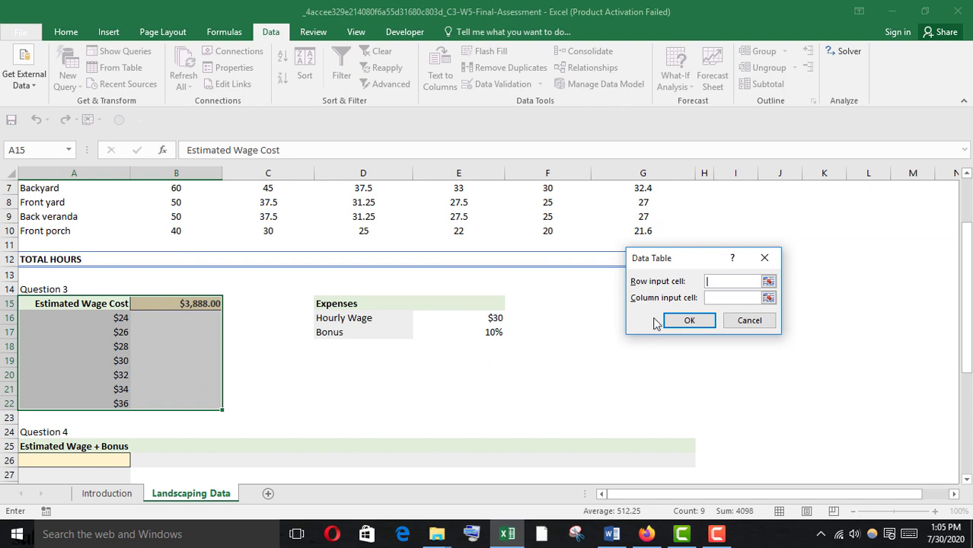
pyautogui.click(720, 300)
pyautogui.click(479, 317)
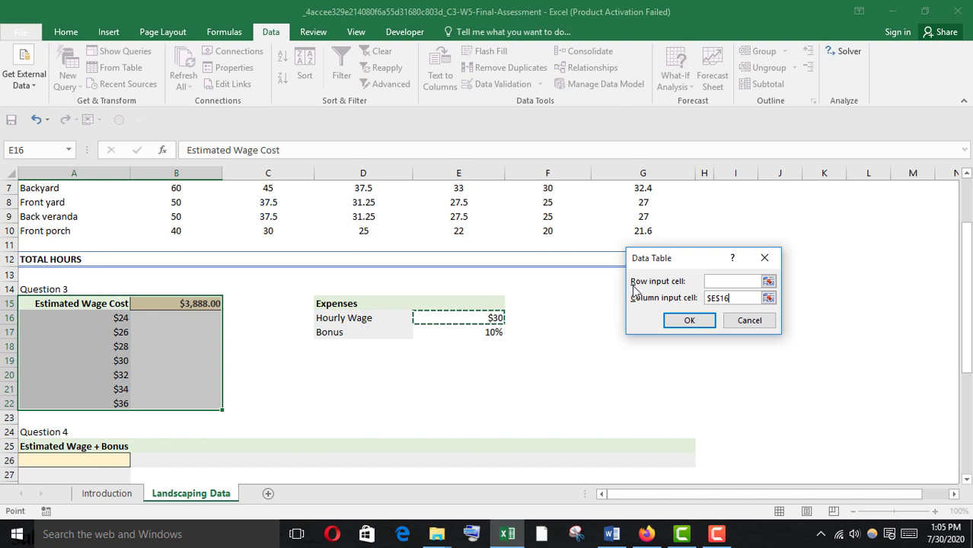
pyautogui.click(684, 320)
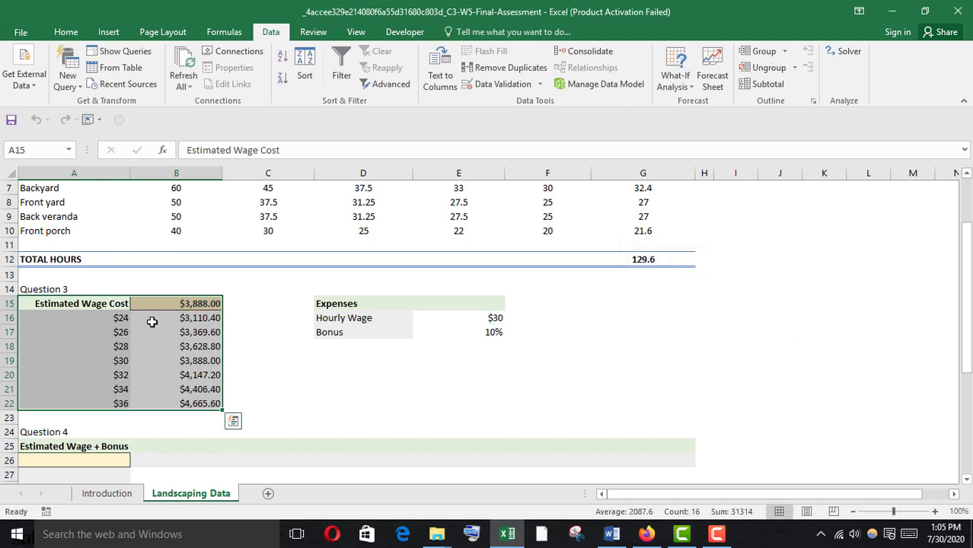
# Check question 3's sum range in the browser quiz, return to Excel, and total the data table in B23 with =SUM(B16:B22).
pyautogui.moveTo(646, 533)
pyautogui.click(644, 504)
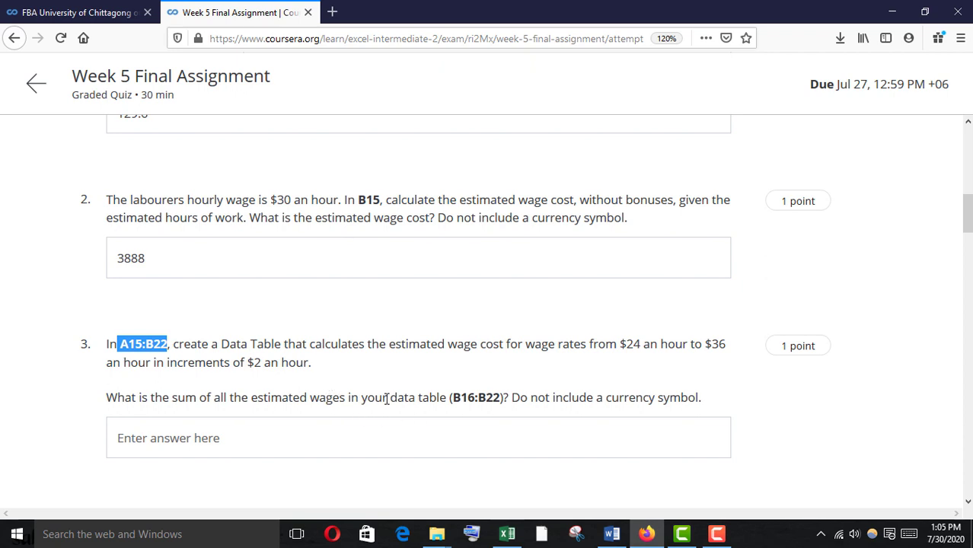
pyautogui.moveTo(387, 399); pyautogui.dragTo(527, 412)
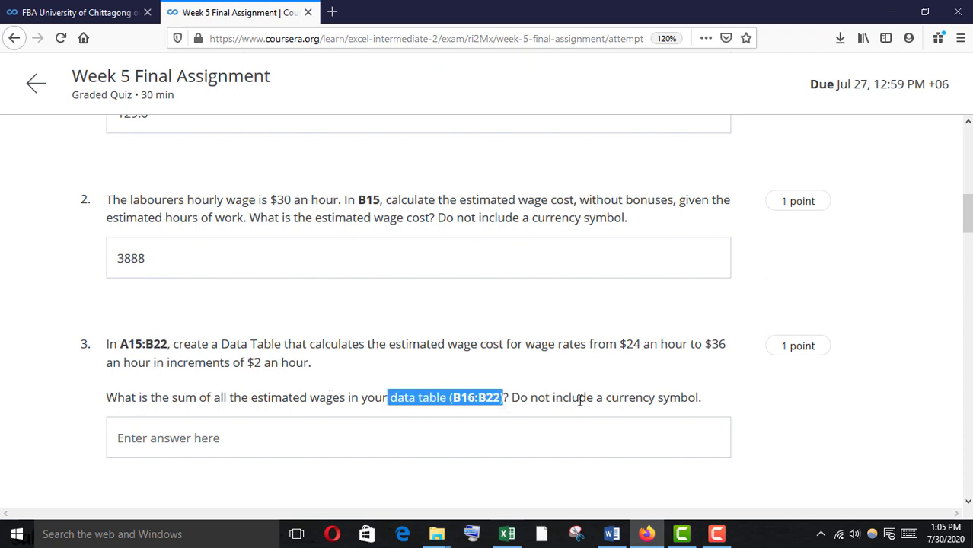
pyautogui.click(507, 534)
pyautogui.click(180, 313)
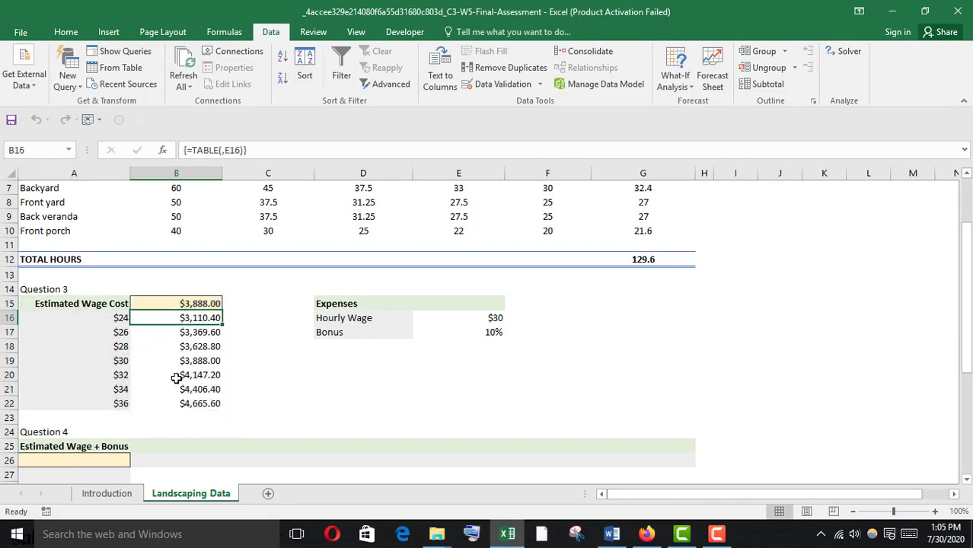
pyautogui.press('Down')
pyautogui.click(191, 415)
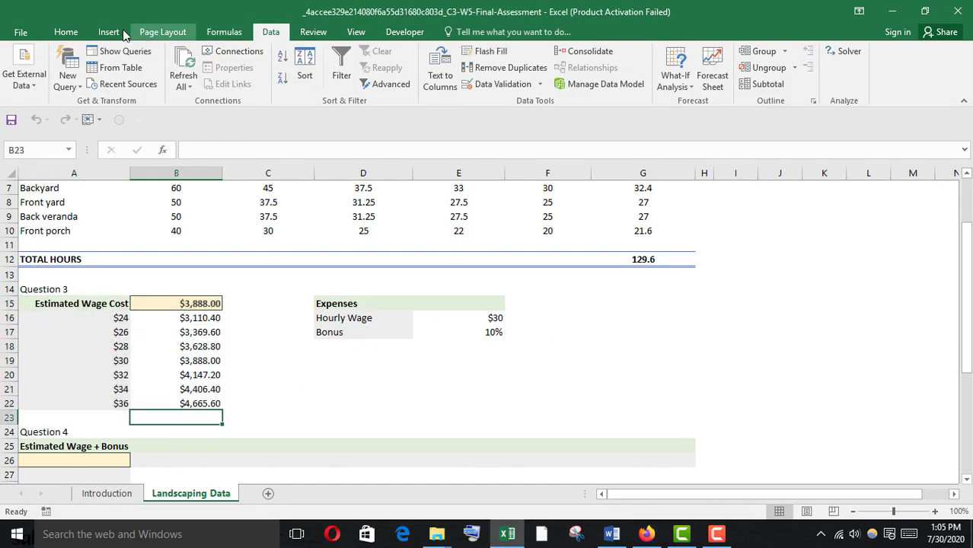
pyautogui.click(65, 31)
pyautogui.click(807, 51)
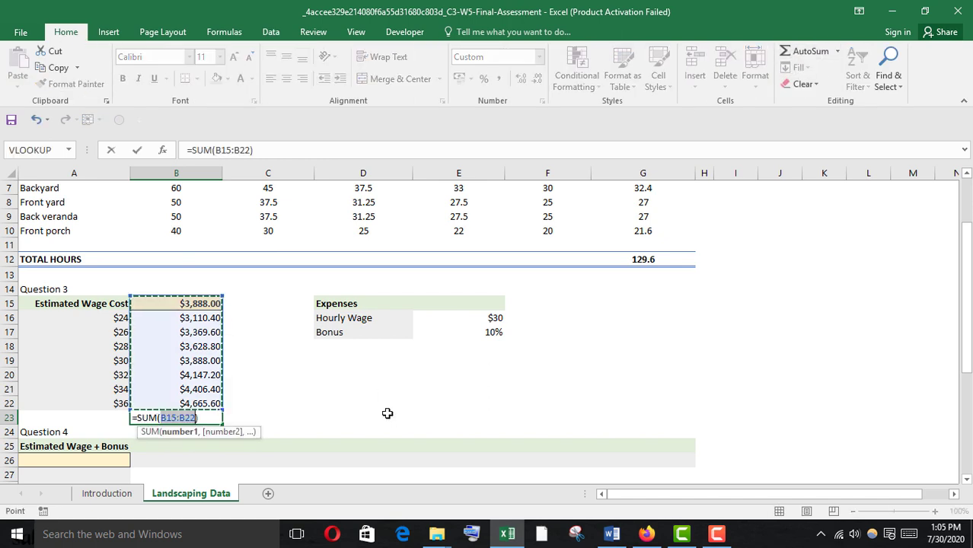
pyautogui.click(193, 315)
pyautogui.moveTo(193, 315); pyautogui.dragTo(192, 398)
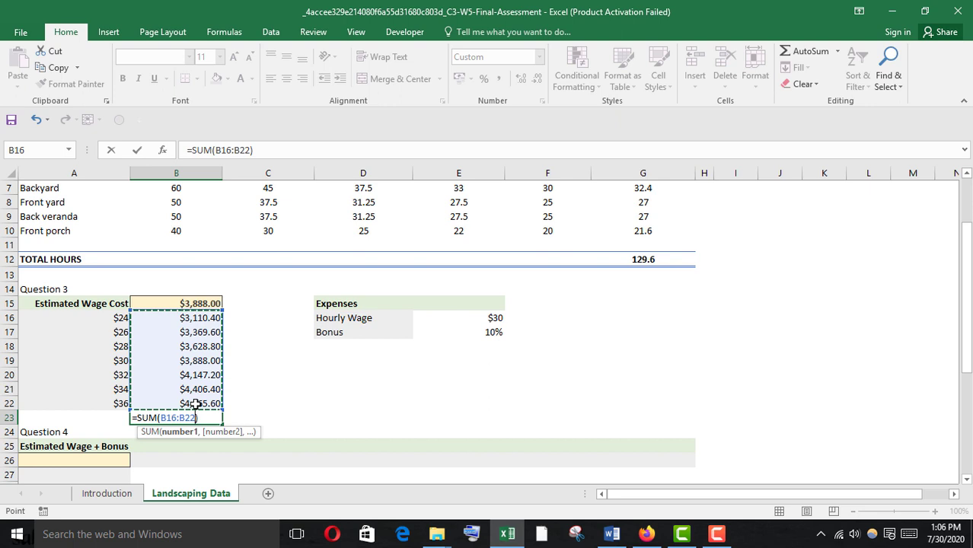
pyautogui.press('Return')
# Copy the total from B23 into the browser quiz's question 3 answer, leaving it as 27216 without currency symbol or comma.
pyautogui.click(194, 417)
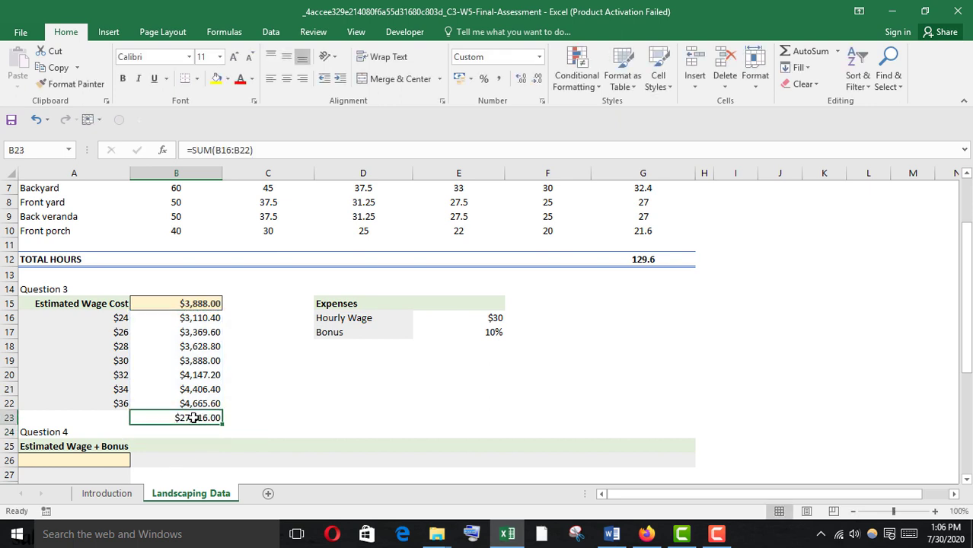
pyautogui.hotkey('ctrl', 'c')
pyautogui.click(643, 533)
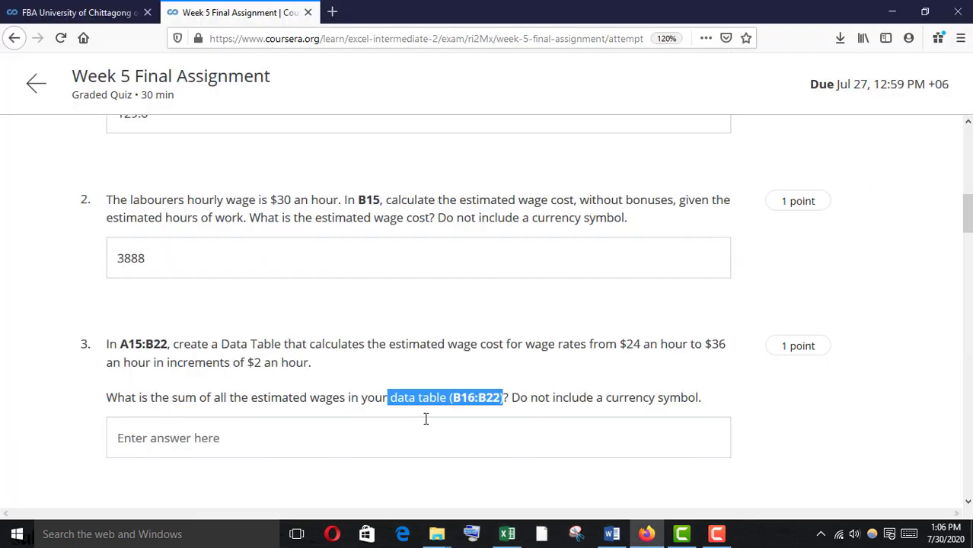
pyautogui.click(179, 452)
pyautogui.hotkey('ctrl', 'v')
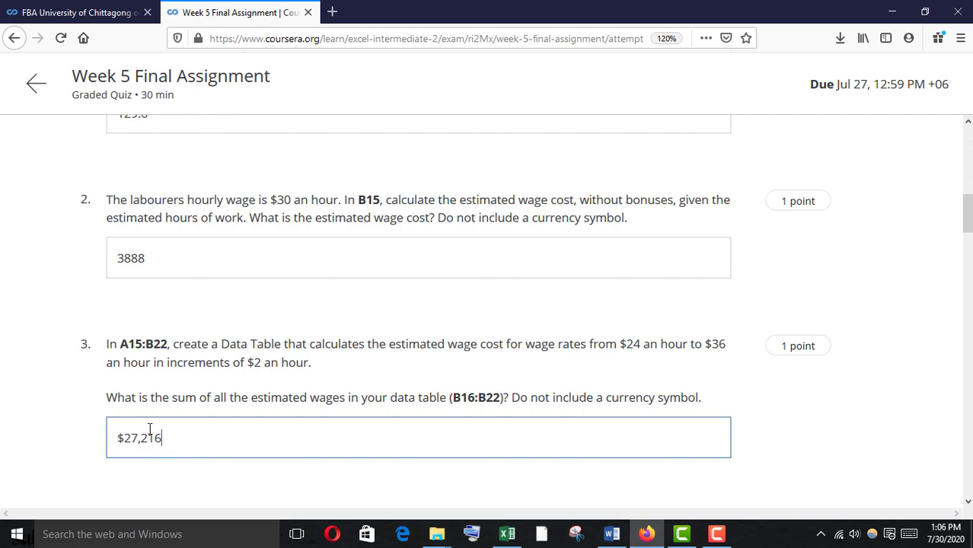
pyautogui.click(131, 438)
pyautogui.press('Delete')
pyautogui.press('Home')
pyautogui.press('Delete')
# Read question 4's requirements for the bonus rate, the data table's wage range and the wage increment.
pyautogui.scroll(-3, 533, 418)
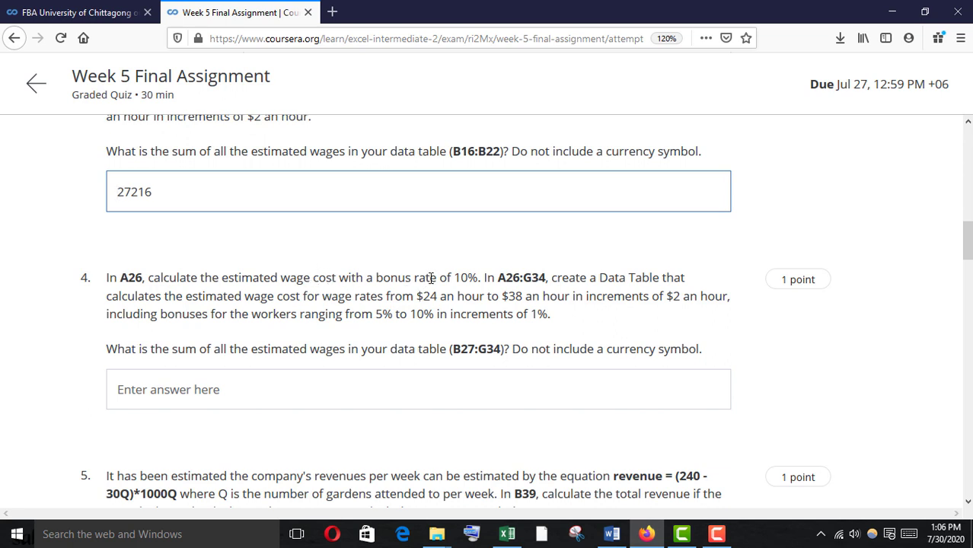
pyautogui.moveTo(431, 278); pyautogui.dragTo(484, 277)
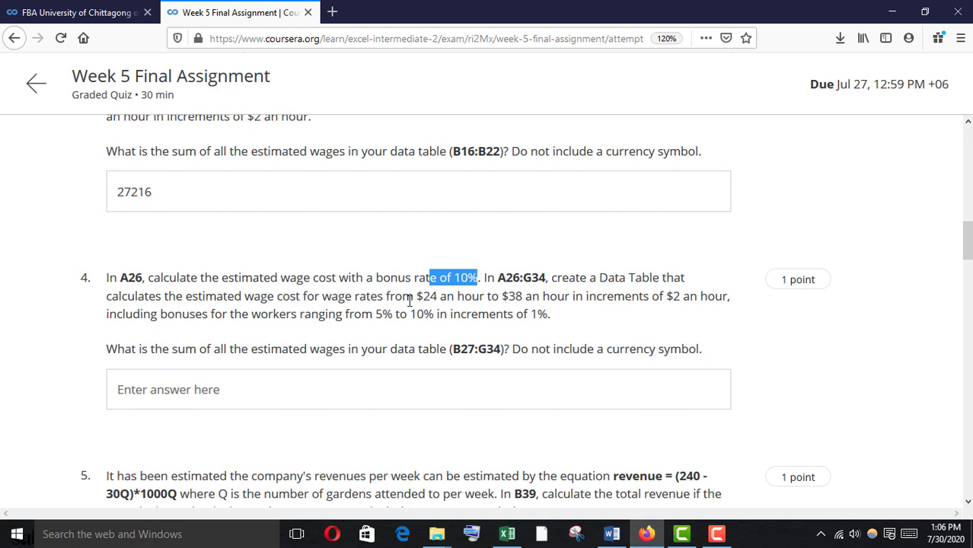
pyautogui.moveTo(415, 297); pyautogui.dragTo(518, 297)
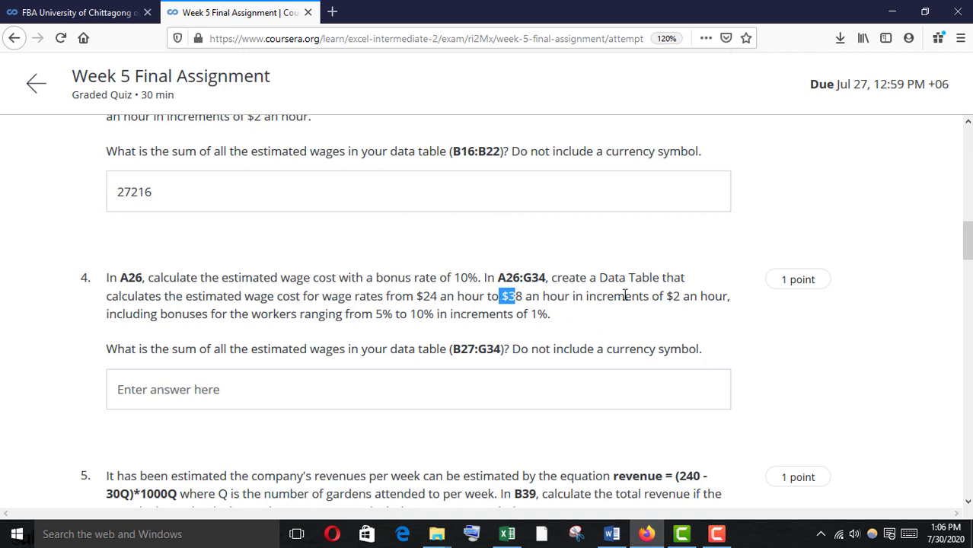
pyautogui.moveTo(659, 300); pyautogui.dragTo(698, 297)
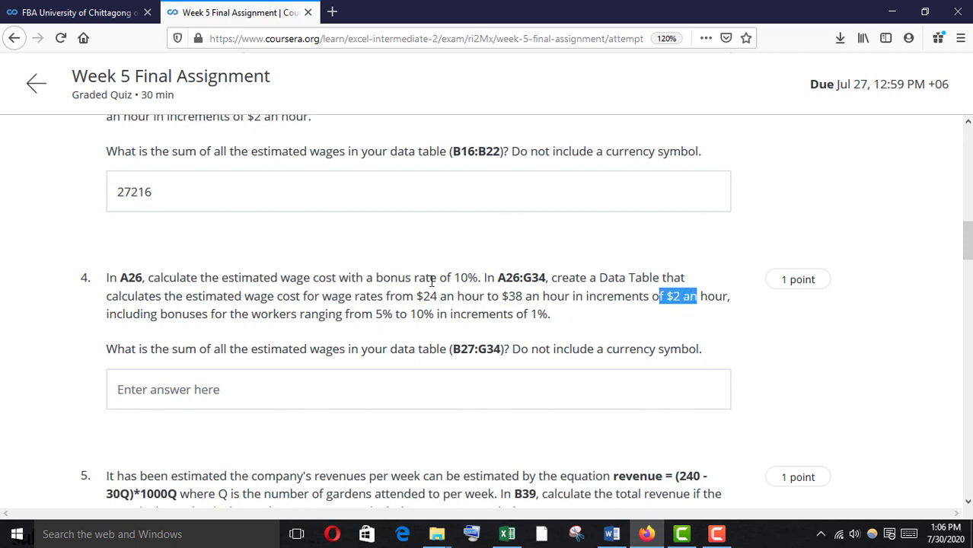
# In Excel, calculate the Estimated Wage + Bonus in A26 with =(G12*E16)*(1+E17).
pyautogui.click(507, 534)
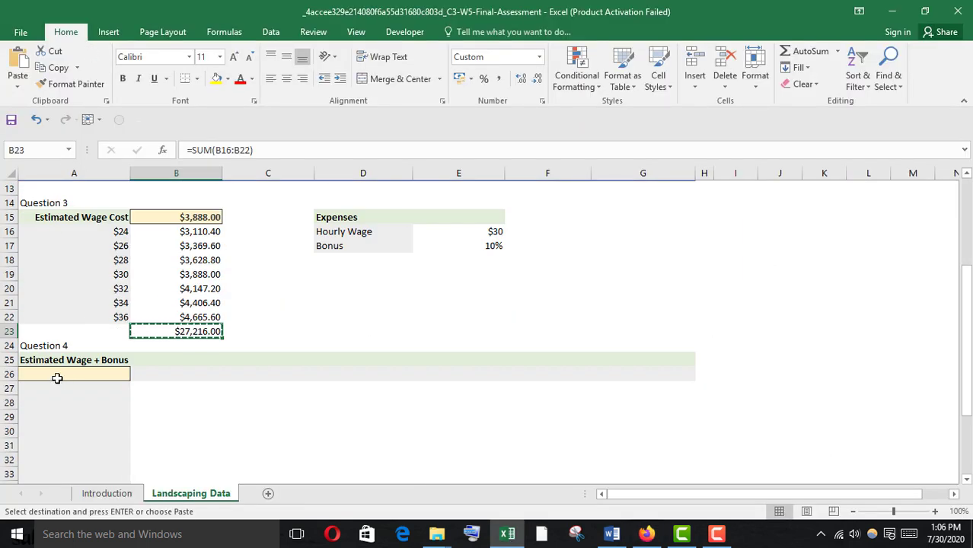
pyautogui.click(61, 375)
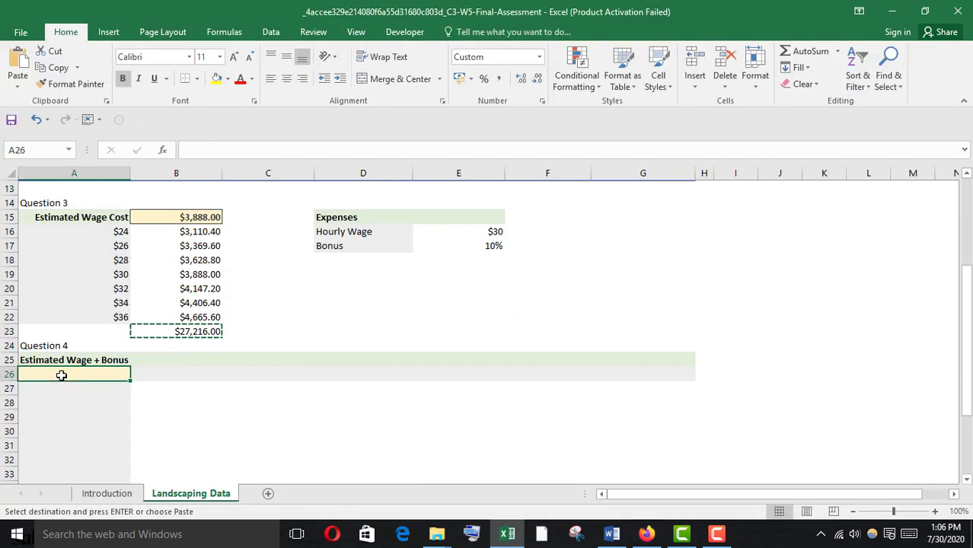
pyautogui.write('=')
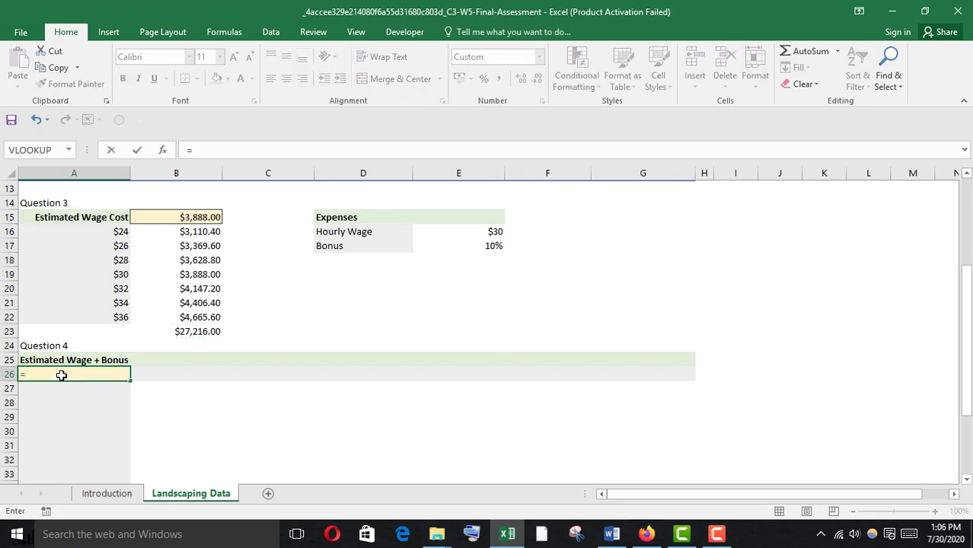
pyautogui.write('(')
pyautogui.scroll(2, 100, 382)
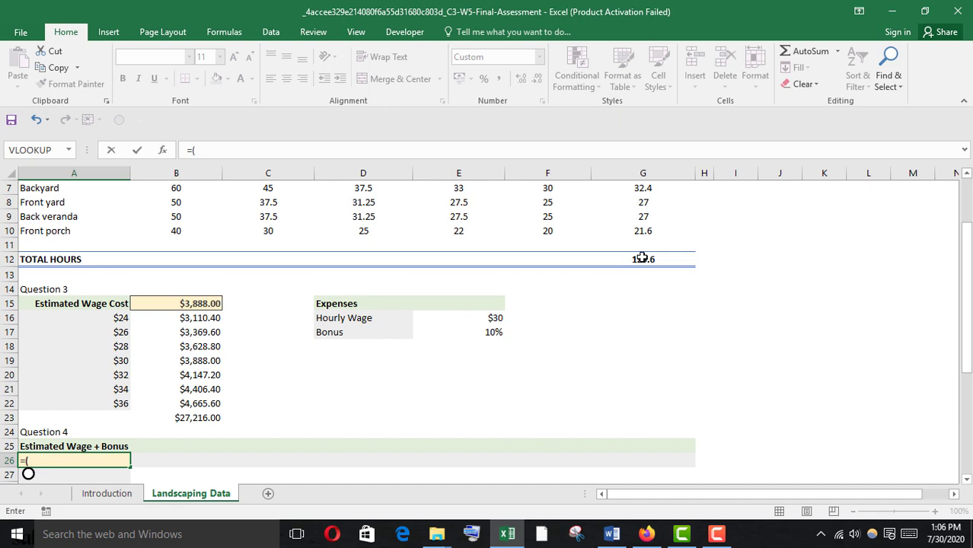
pyautogui.click(643, 258)
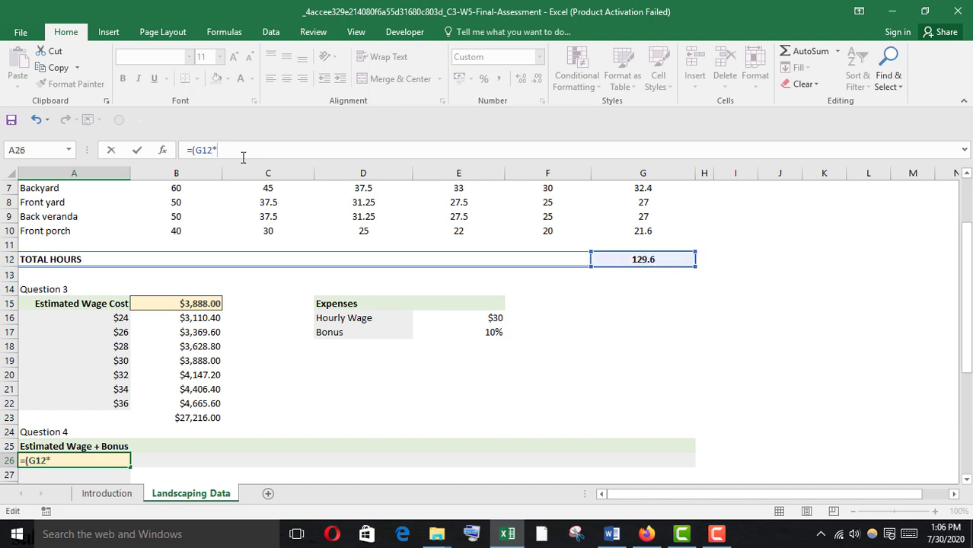
pyautogui.write('*')
pyautogui.click(465, 318)
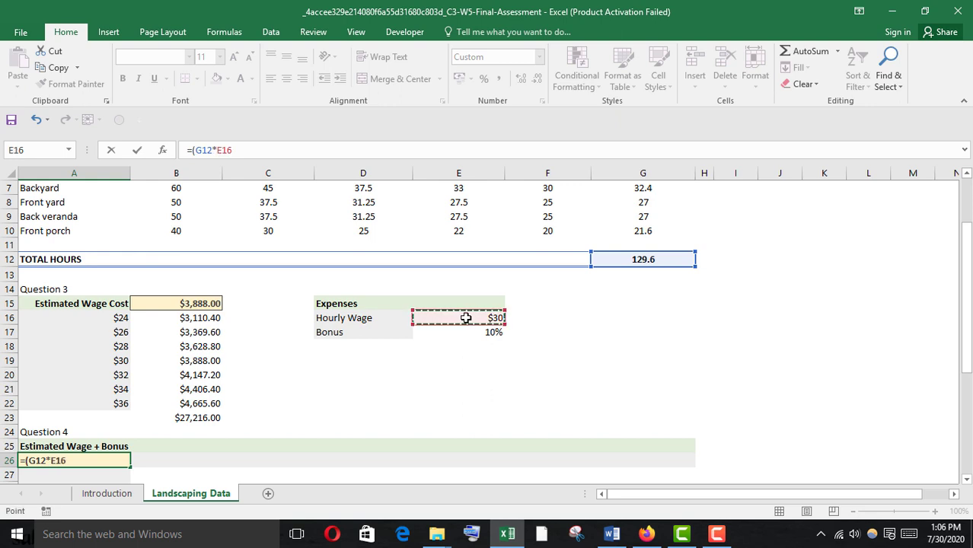
pyautogui.write(')*(1')
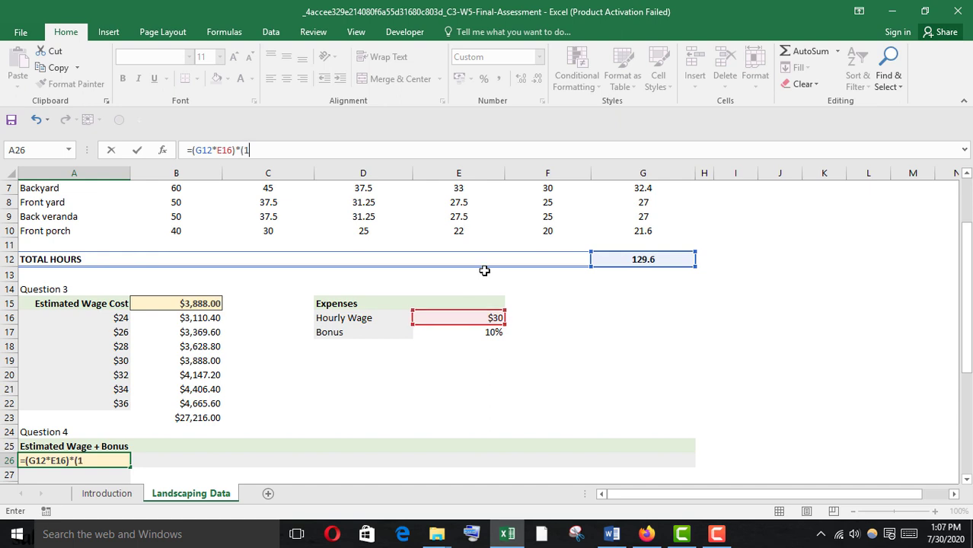
pyautogui.write('+')
pyautogui.click(479, 331)
pyautogui.write(')')
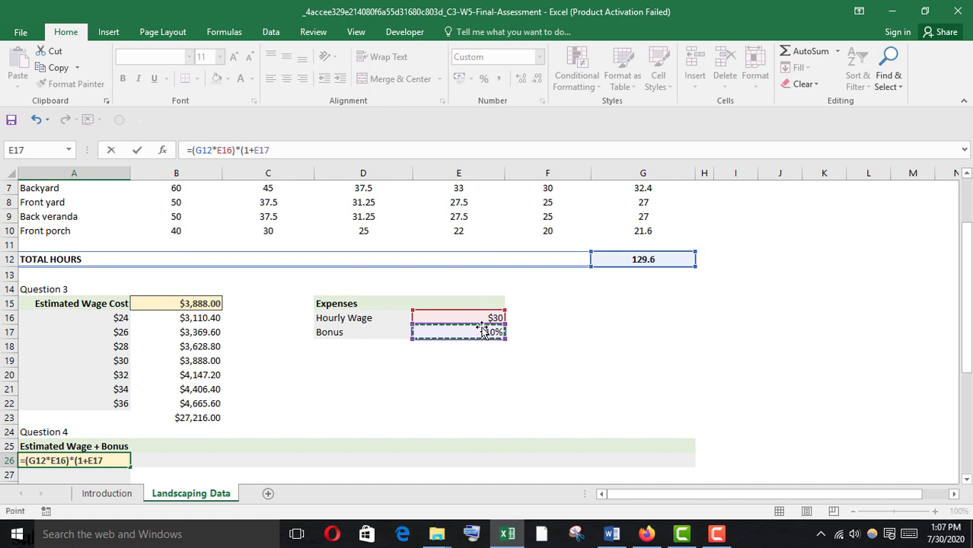
pyautogui.press('Return')
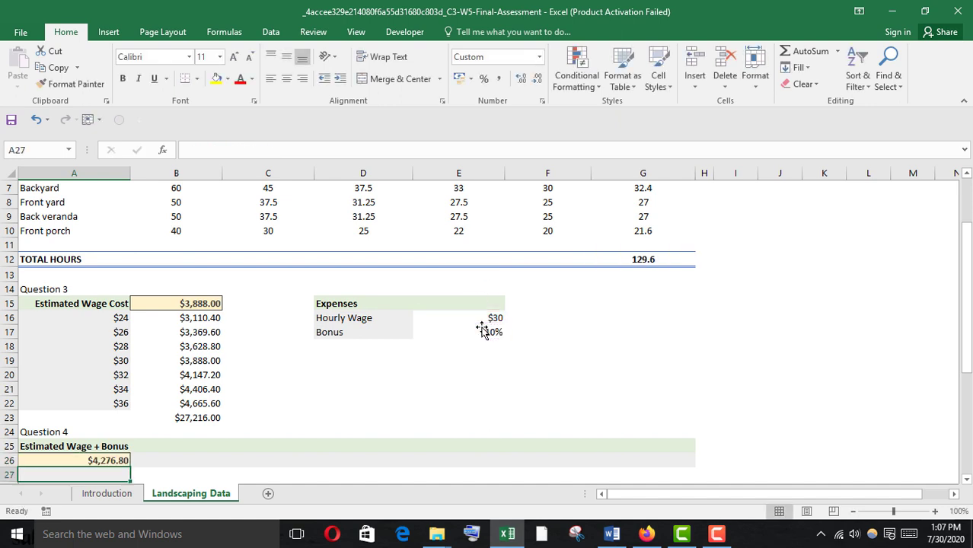
# Recheck question 4's wage range and increment in the browser, return to Excel, and enter 24 in A27 as the first wage rate.
pyautogui.scroll(-1, 120, 408)
pyautogui.scroll(-1, 120, 408)
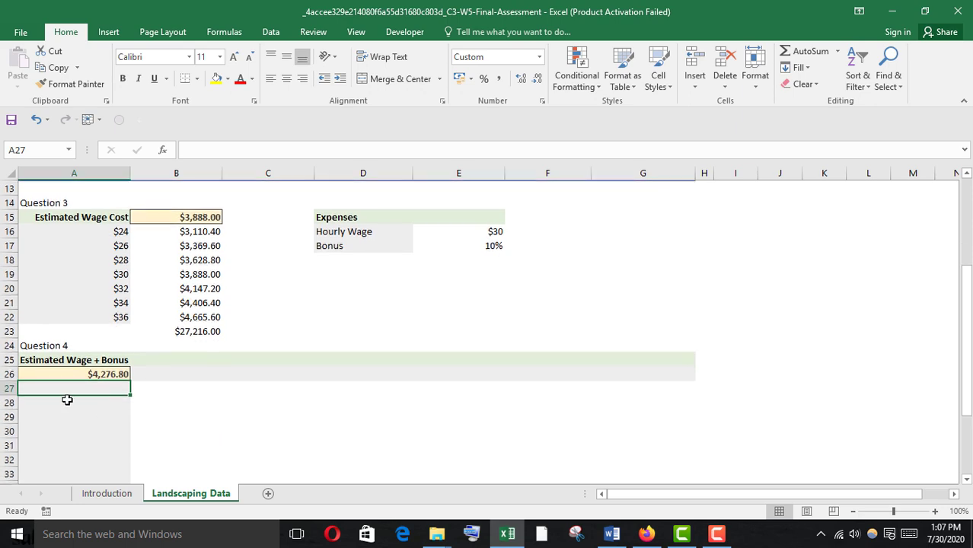
pyautogui.scroll(-1, 70, 400)
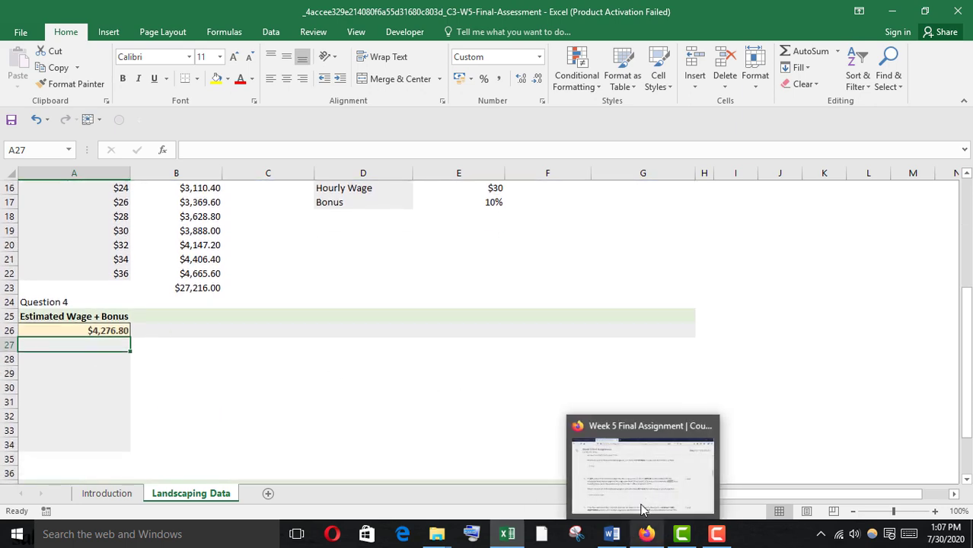
pyautogui.click(645, 494)
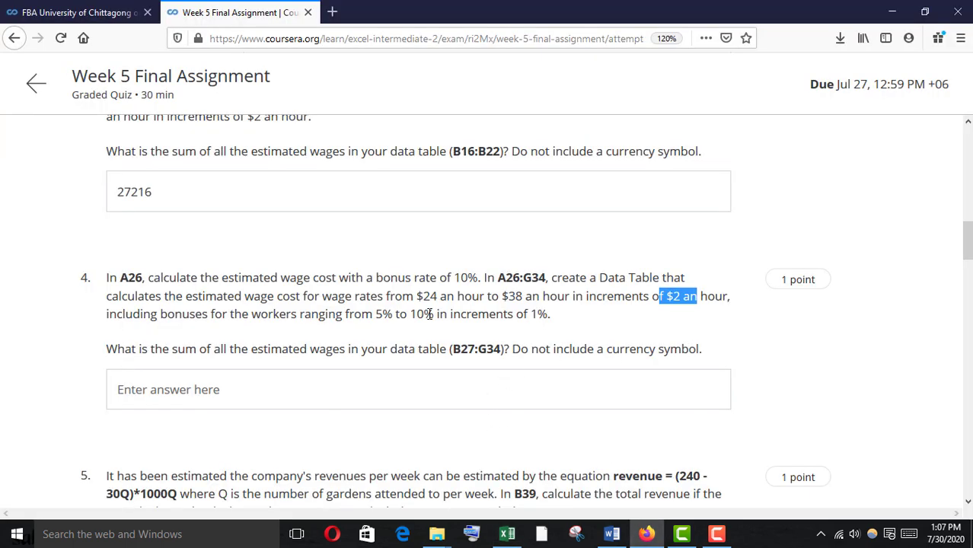
pyautogui.moveTo(417, 294); pyautogui.dragTo(571, 296)
pyautogui.moveTo(682, 296); pyautogui.dragTo(666, 296)
pyautogui.click(507, 533)
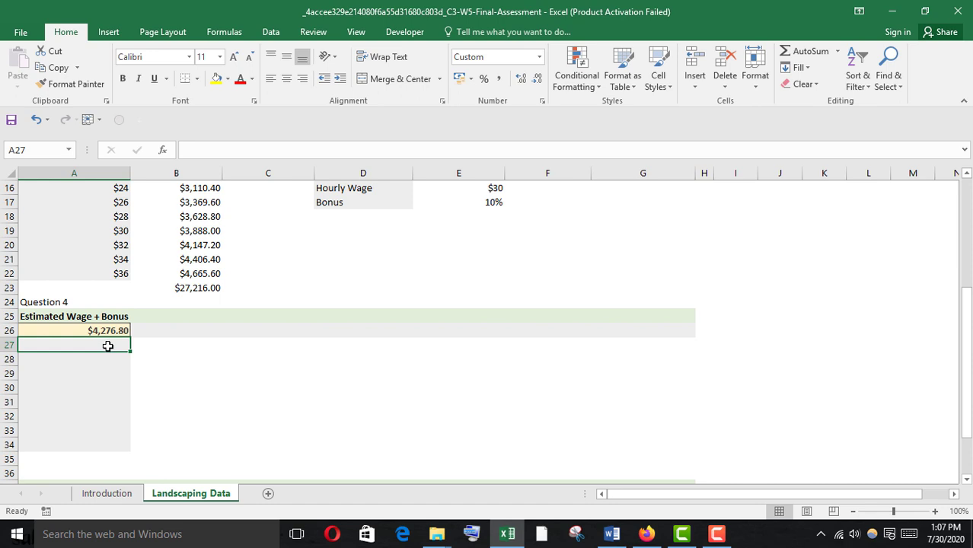
pyautogui.write('24')
pyautogui.press('Return')
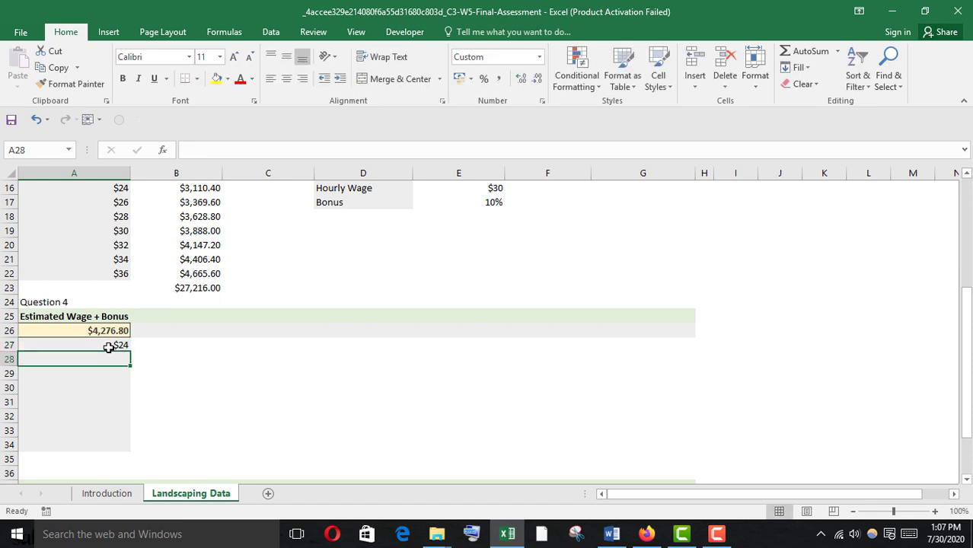
# Calculate the next wage rate in A28 with =A27+2 and fill the formula down to A34.
pyautogui.write('=')
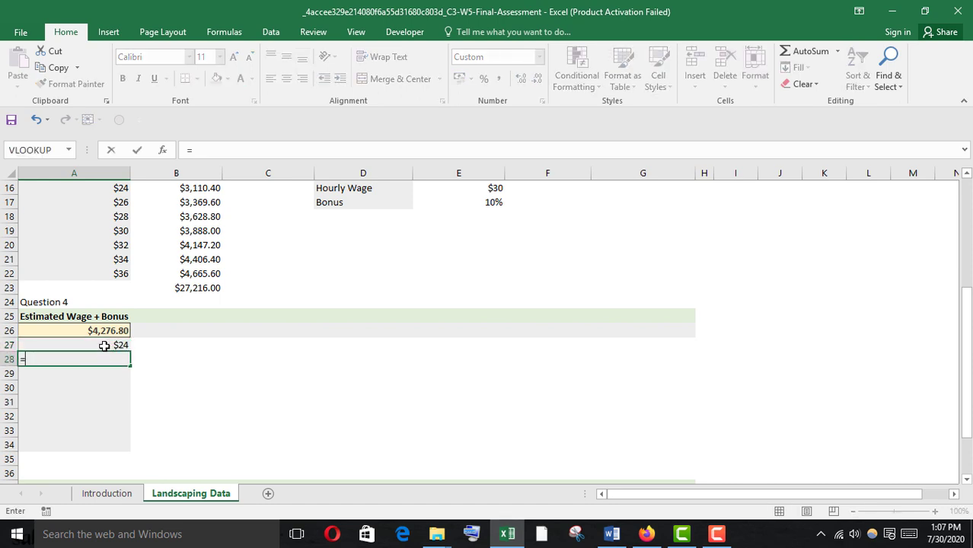
pyautogui.click(105, 345)
pyautogui.write('+2')
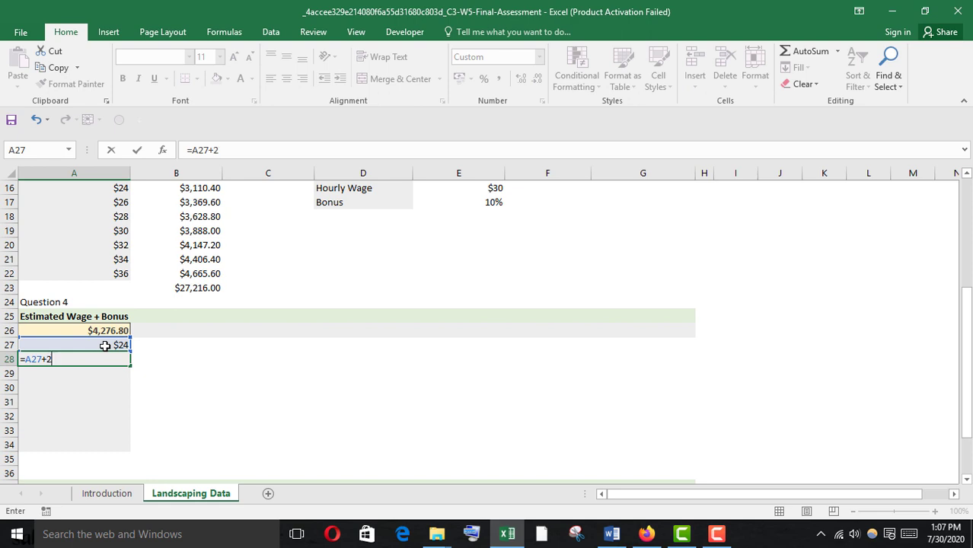
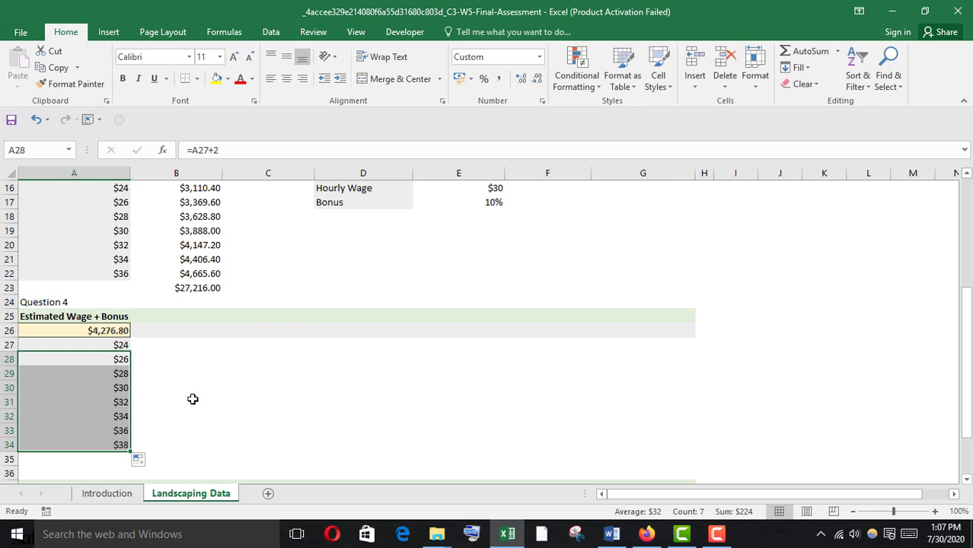
# Check question 4's bonus range and increment in the browser, return to Excel, and enter 5% in B26 as the first bonus rate.
pyautogui.click(647, 534)
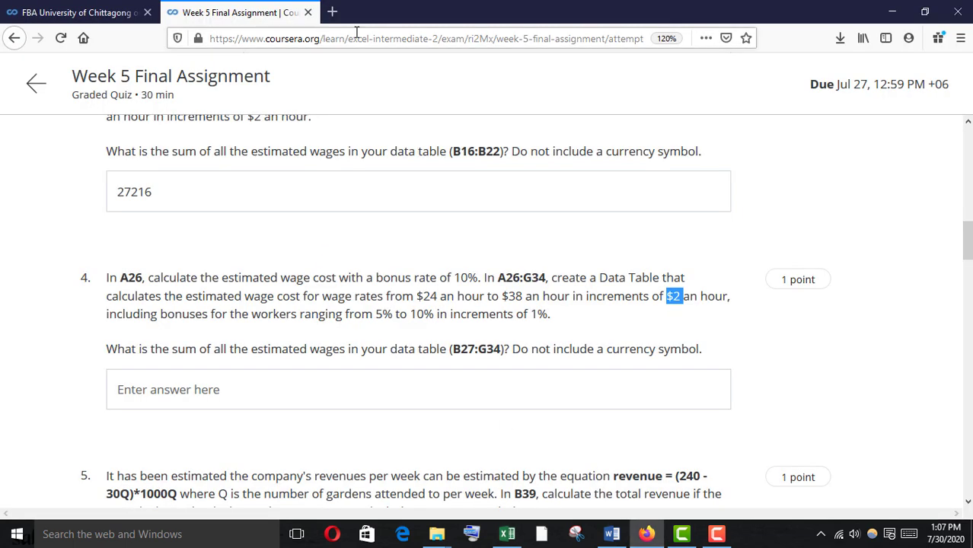
pyautogui.moveTo(125, 314); pyautogui.dragTo(248, 314)
pyautogui.click(294, 313)
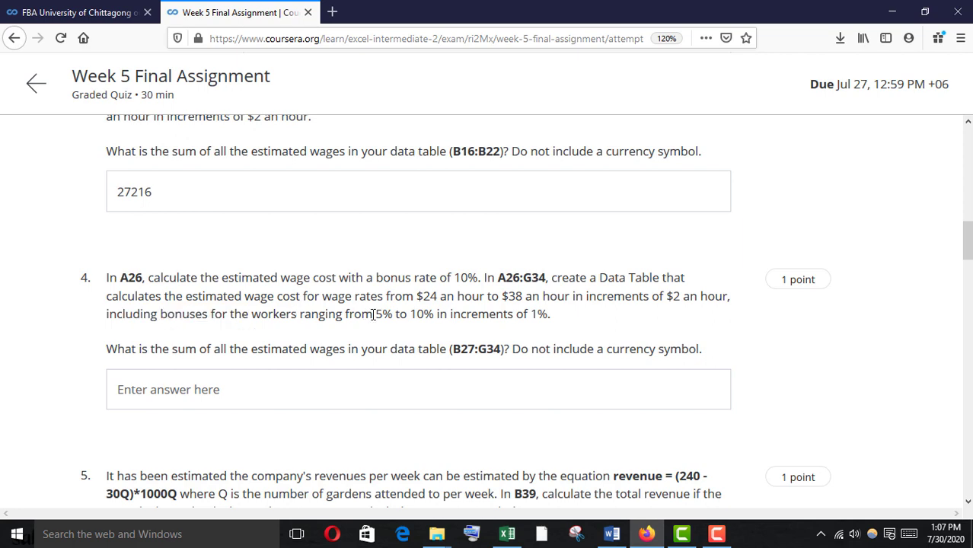
pyautogui.moveTo(363, 315); pyautogui.dragTo(579, 315)
pyautogui.moveTo(506, 534)
pyautogui.click(514, 499)
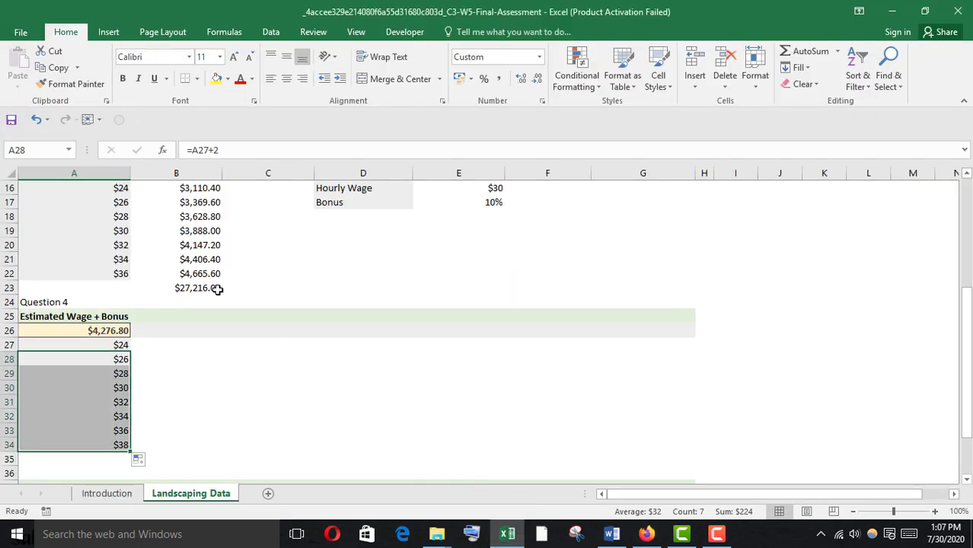
pyautogui.click(180, 328)
pyautogui.write('5%')
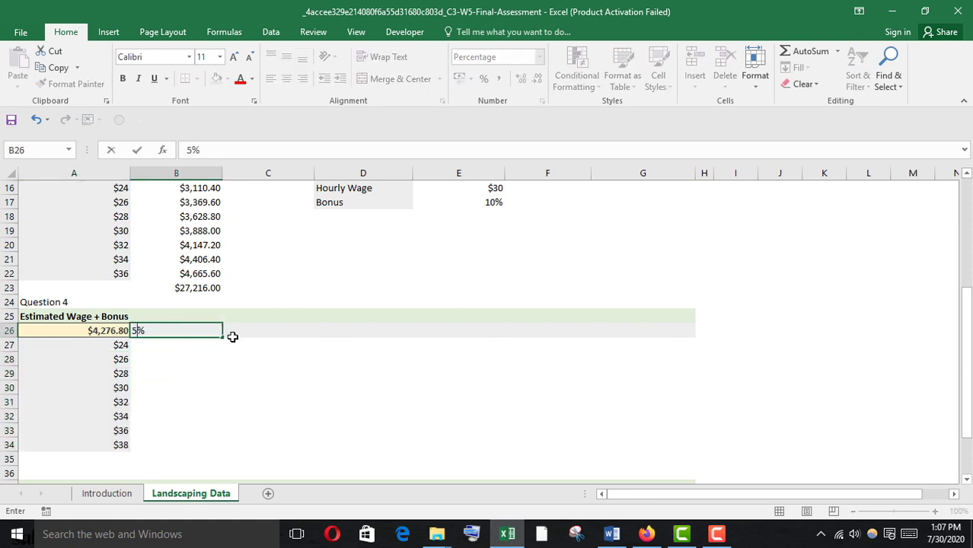
# Calculate the next bonus rate in C26 with =B26+0.01 and fill the formula across to G26.
pyautogui.click(250, 332)
pyautogui.write('=')
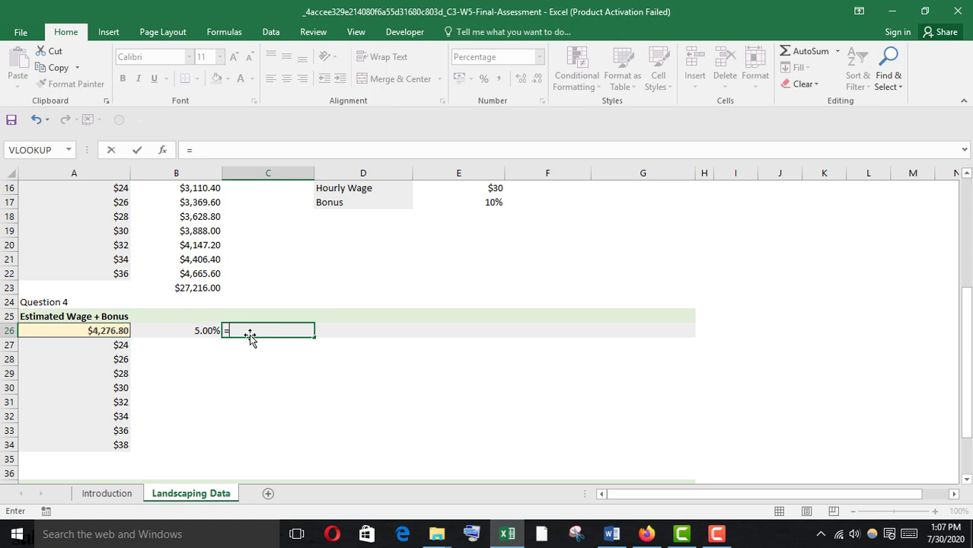
pyautogui.click(202, 332)
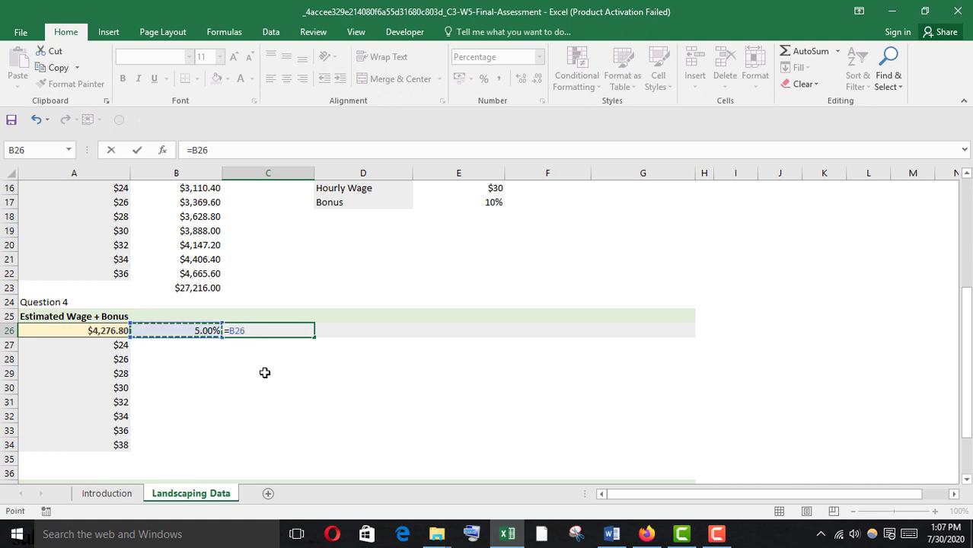
pyautogui.write('+0.01')
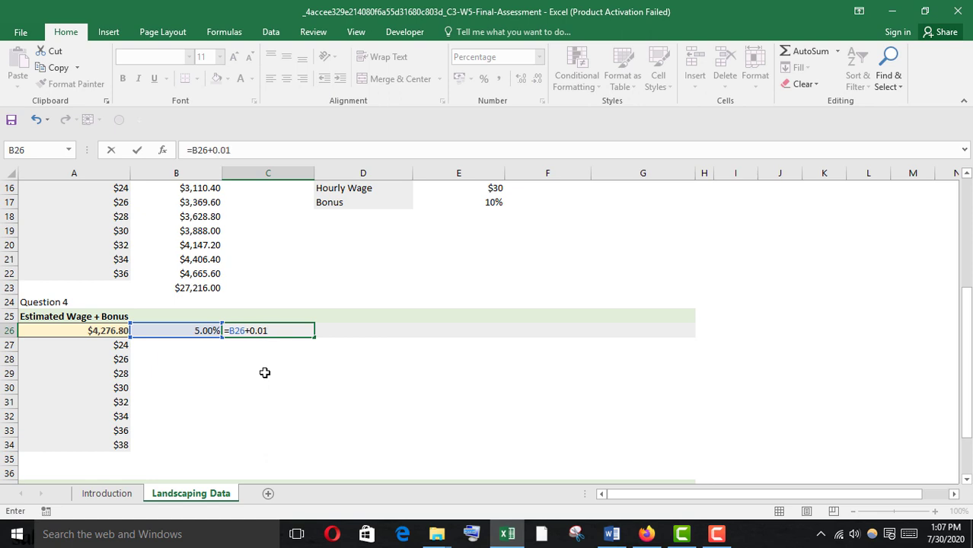
pyautogui.press('Return')
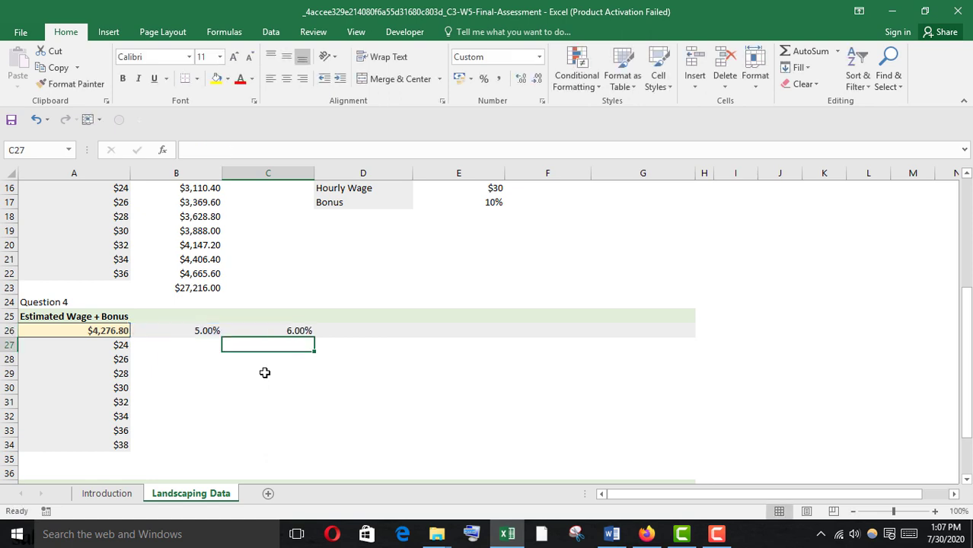
pyautogui.click(289, 331)
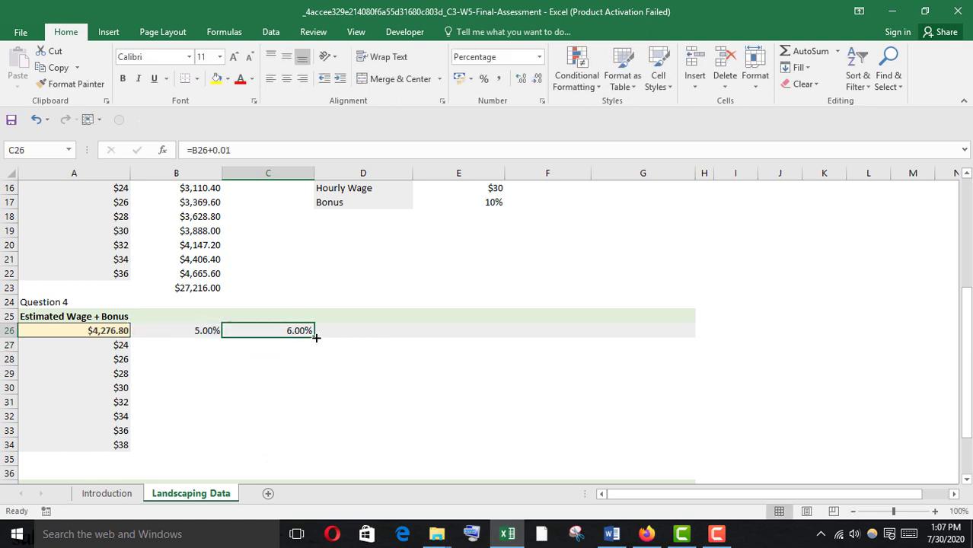
pyautogui.moveTo(315, 335); pyautogui.dragTo(665, 330)
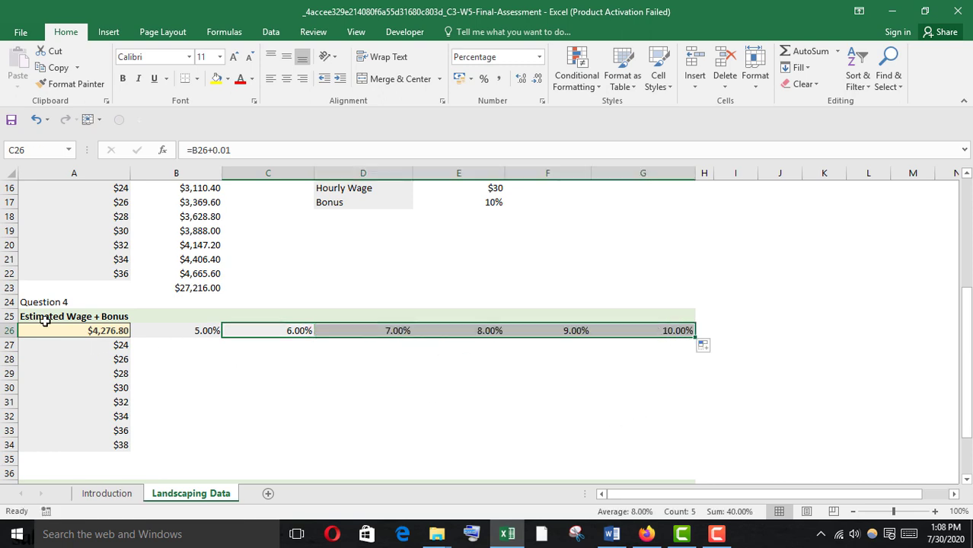
# Create a two-variable what-if data table in A26:G34 with row input cell E17 and column input cell E16.
pyautogui.moveTo(36, 330); pyautogui.dragTo(631, 449)
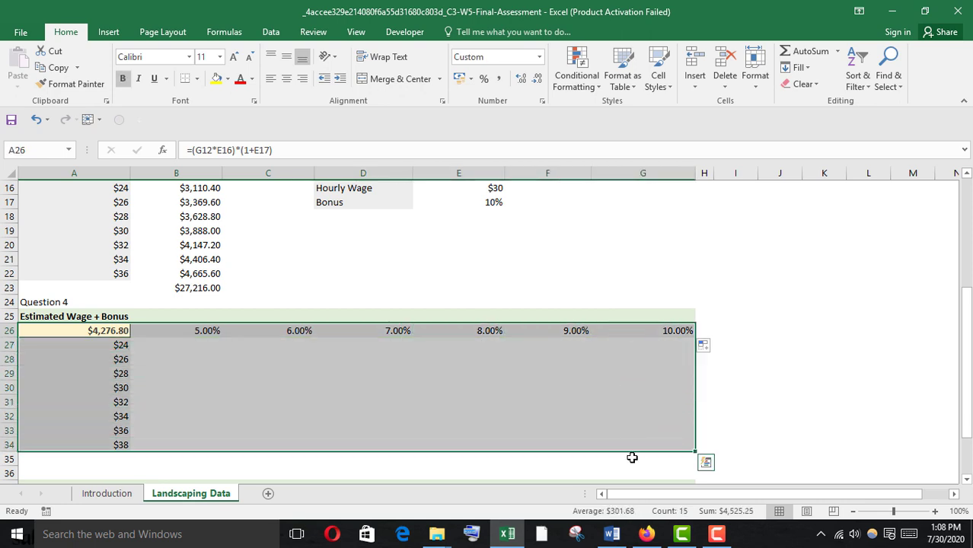
pyautogui.click(272, 33)
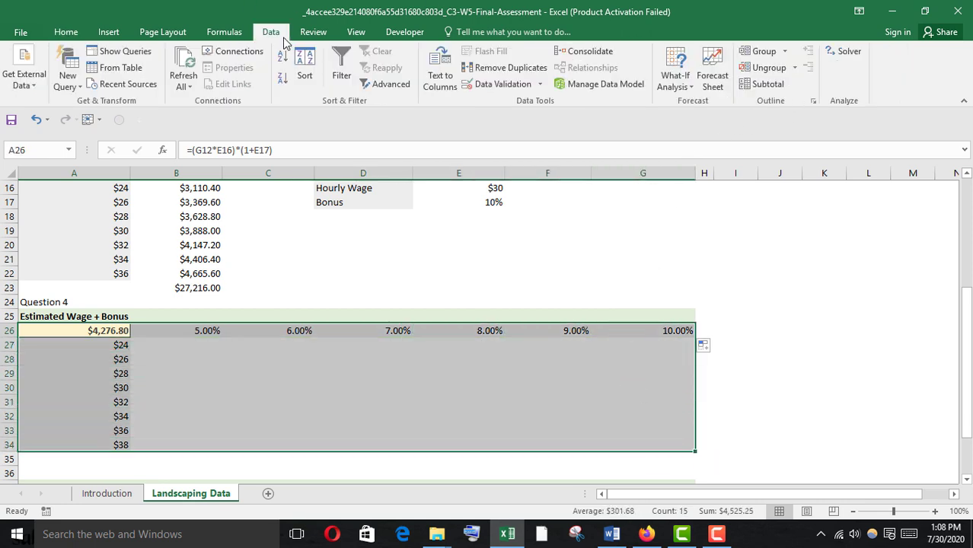
pyautogui.click(675, 84)
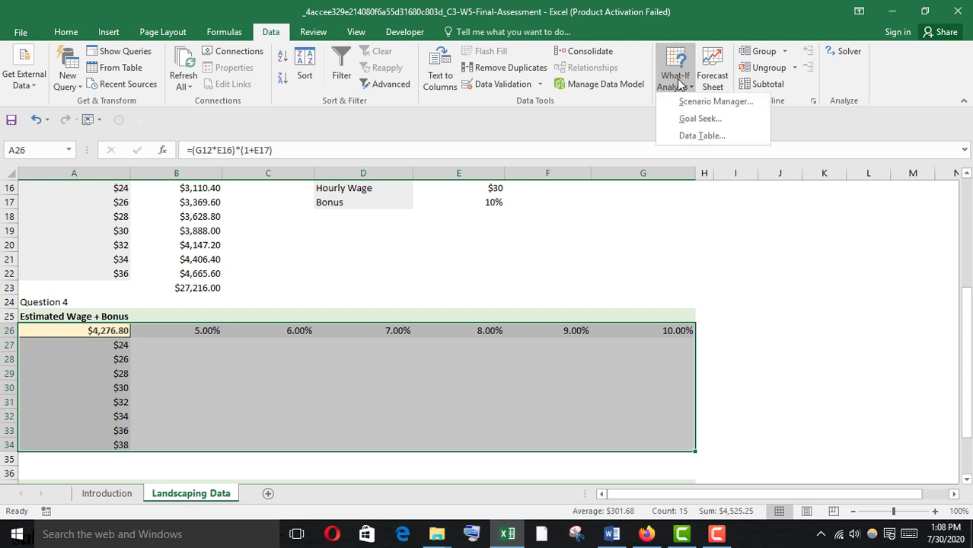
pyautogui.click(701, 137)
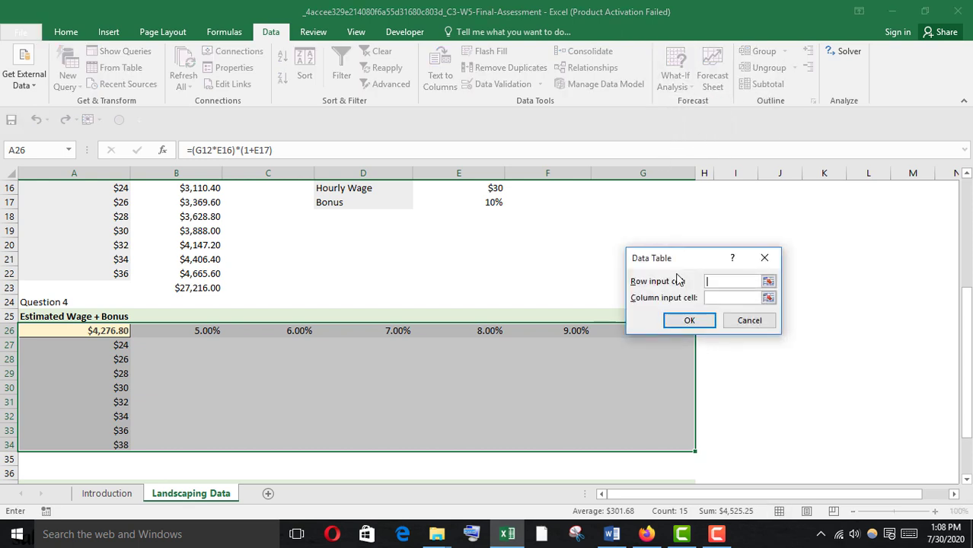
pyautogui.moveTo(679, 266); pyautogui.dragTo(726, 230)
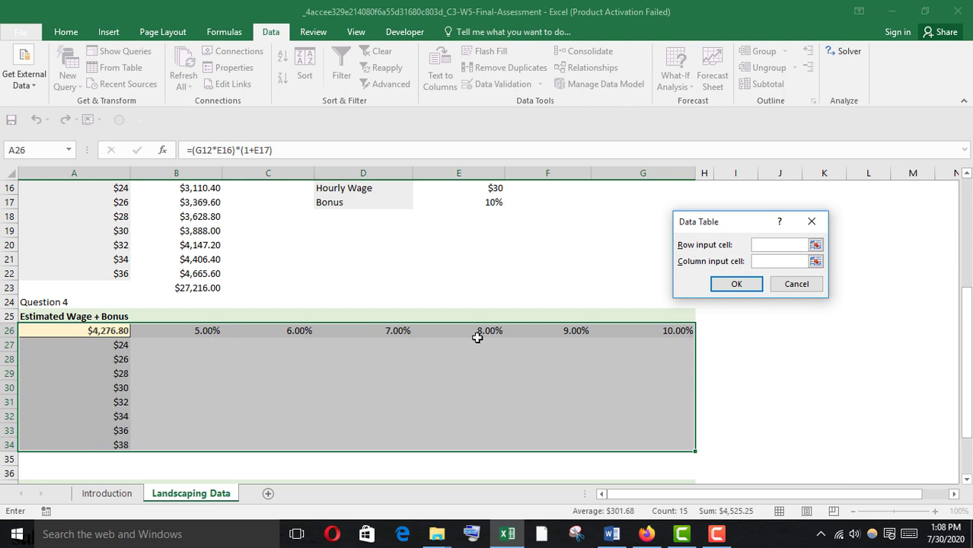
pyautogui.scroll(1, 476, 334)
pyautogui.click(475, 246)
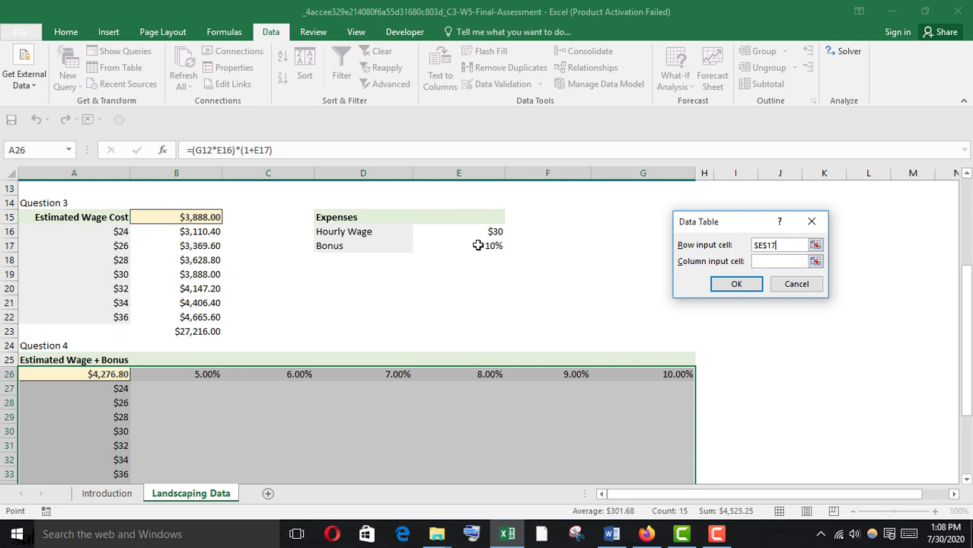
pyautogui.click(788, 261)
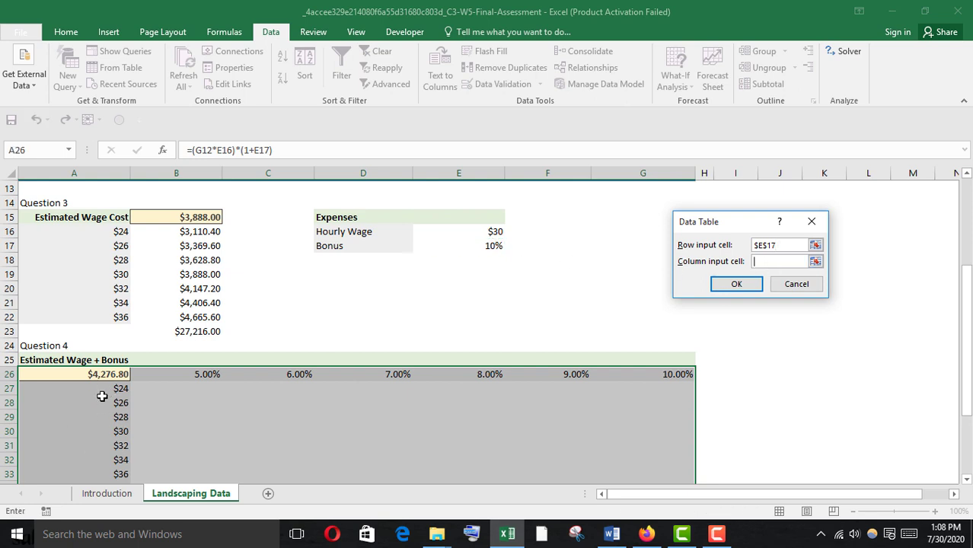
pyautogui.click(480, 231)
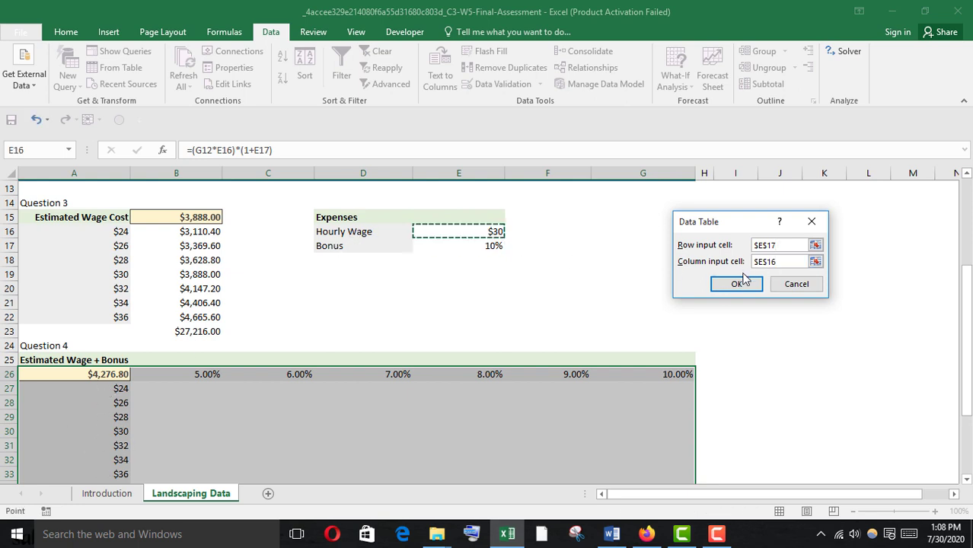
pyautogui.click(738, 283)
pyautogui.scroll(-2, 551, 401)
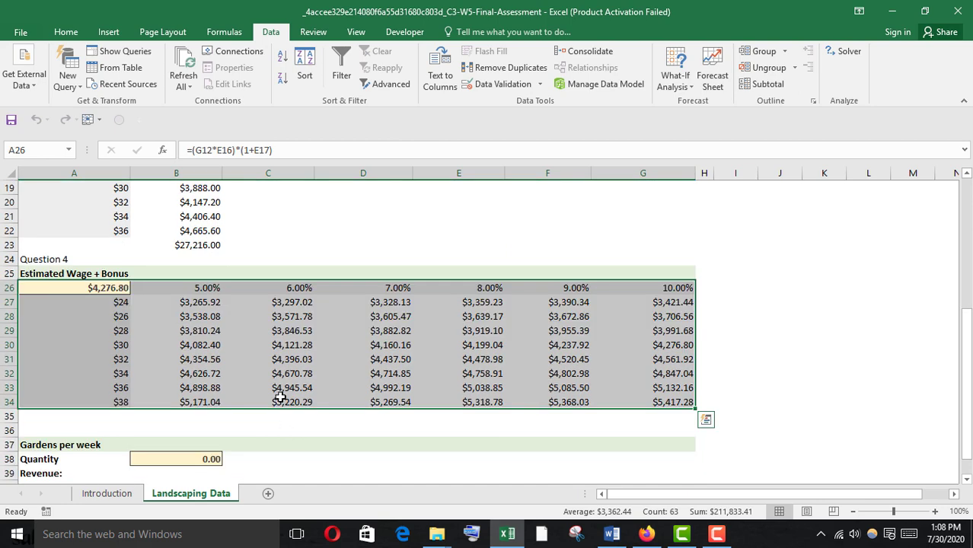
# Check in the browser which data table range question 4 wants summed, return to Excel, and select B27:G34.
pyautogui.click(646, 533)
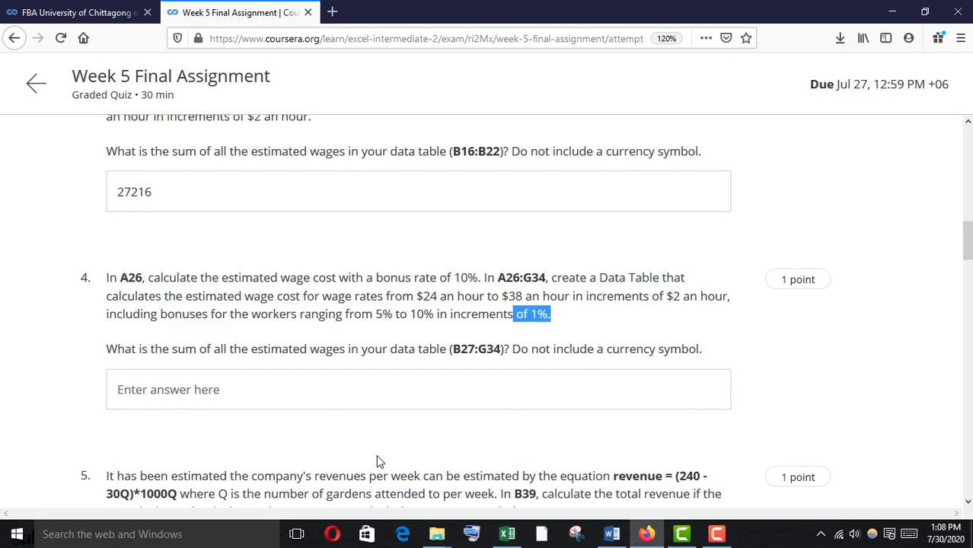
pyautogui.moveTo(162, 350); pyautogui.dragTo(378, 357)
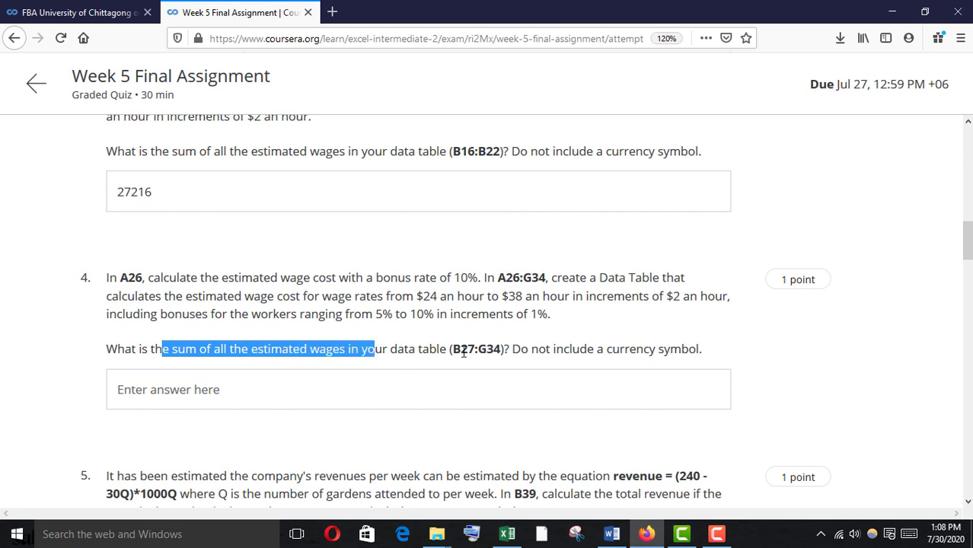
pyautogui.moveTo(454, 350); pyautogui.dragTo(505, 351)
pyautogui.click(503, 491)
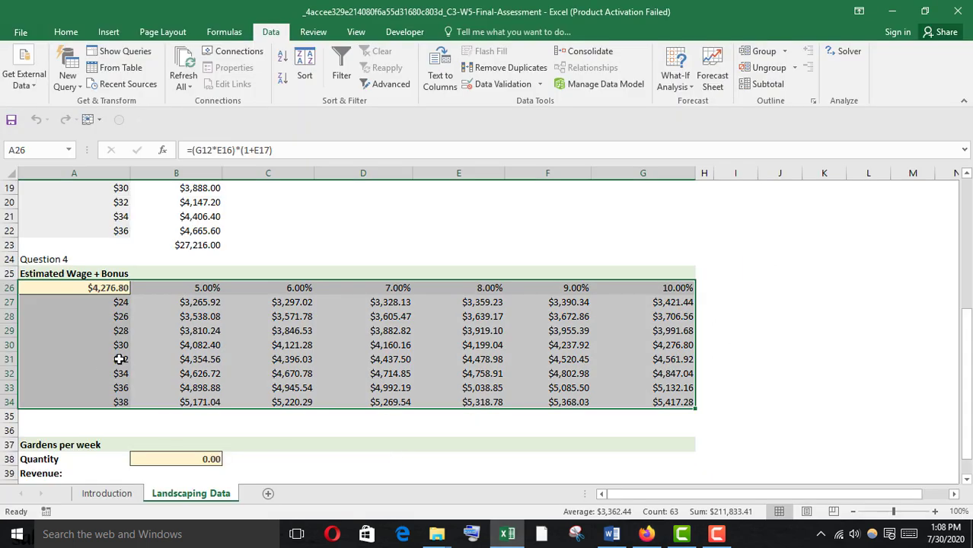
pyautogui.click(199, 303)
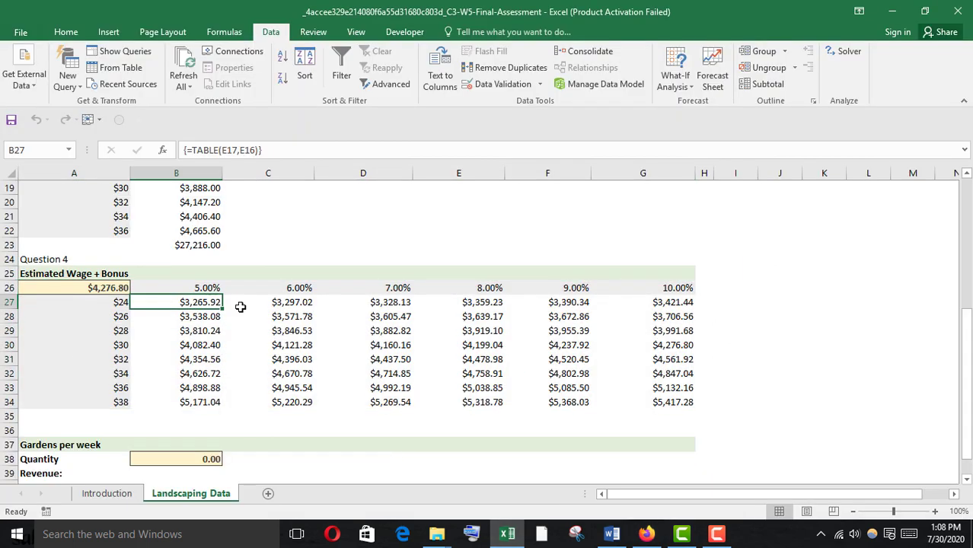
pyautogui.moveTo(199, 304); pyautogui.dragTo(658, 402)
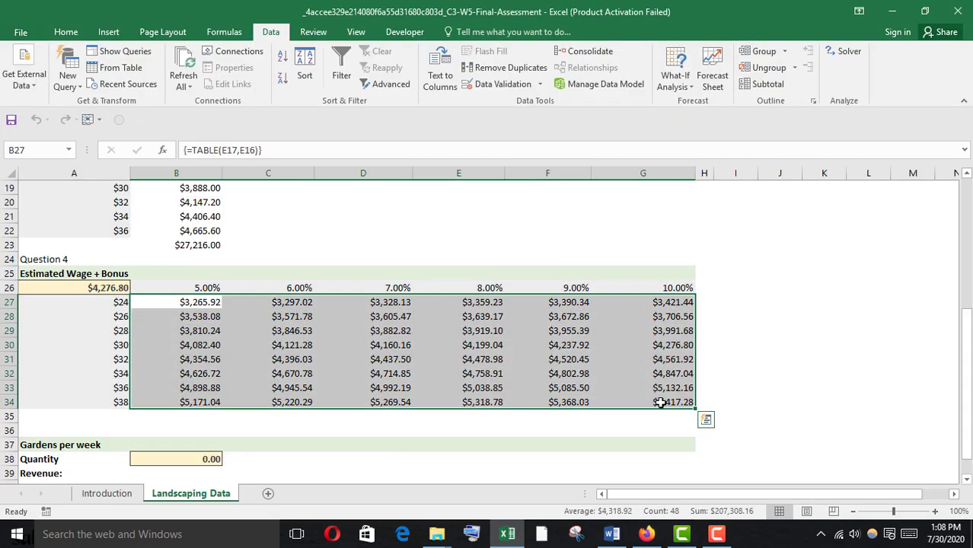
# Total the data table's estimated wages in I34 with =SUM(B27:G34).
pyautogui.click(728, 406)
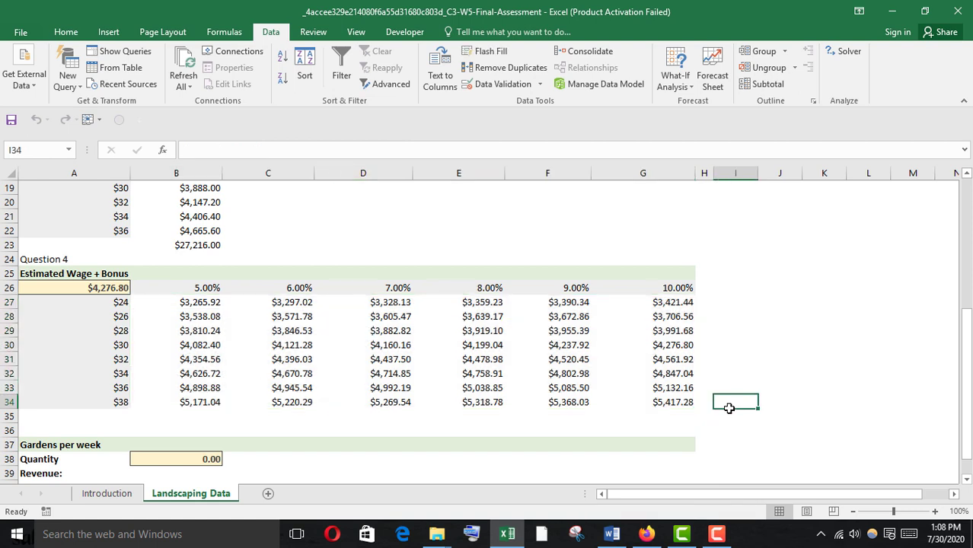
pyautogui.write('=')
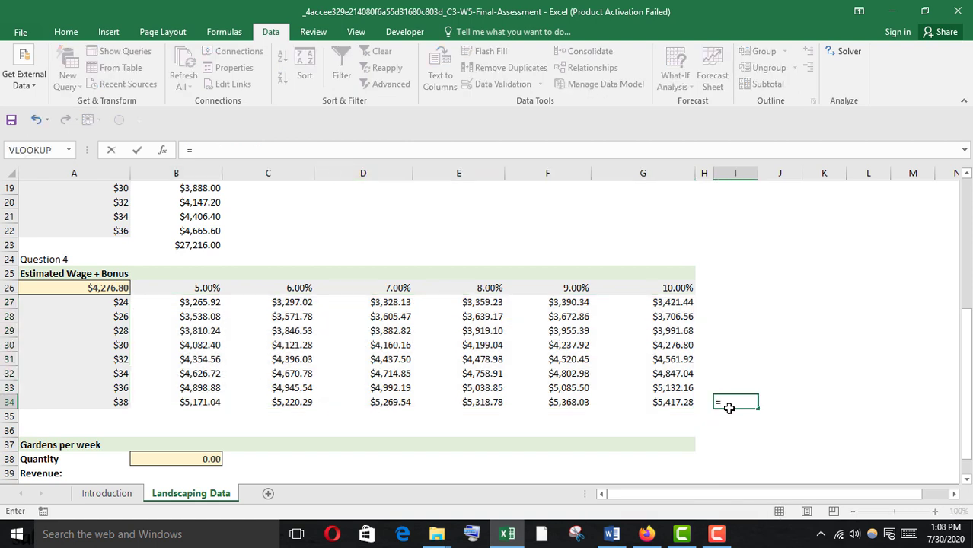
pyautogui.write('sum')
pyautogui.press('Tab')
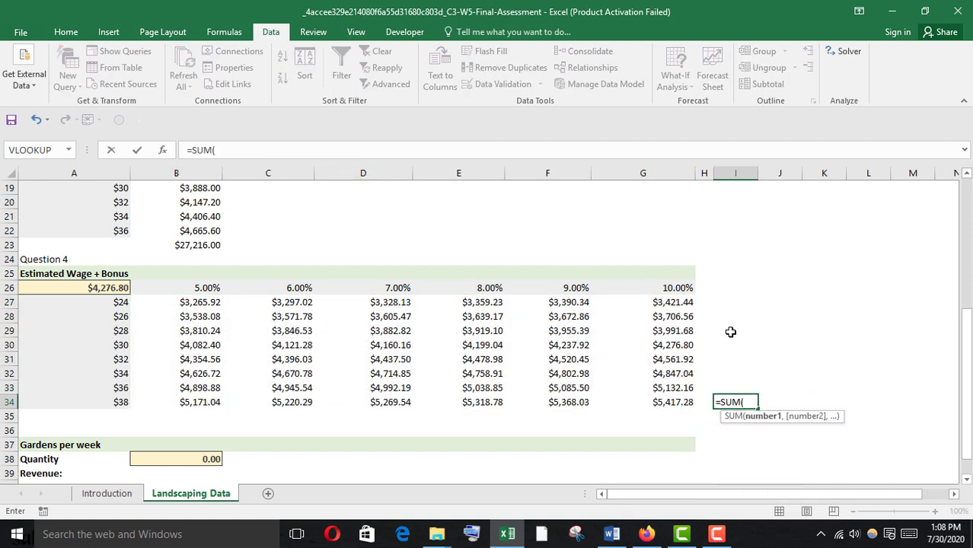
pyautogui.moveTo(188, 303); pyautogui.dragTo(676, 401)
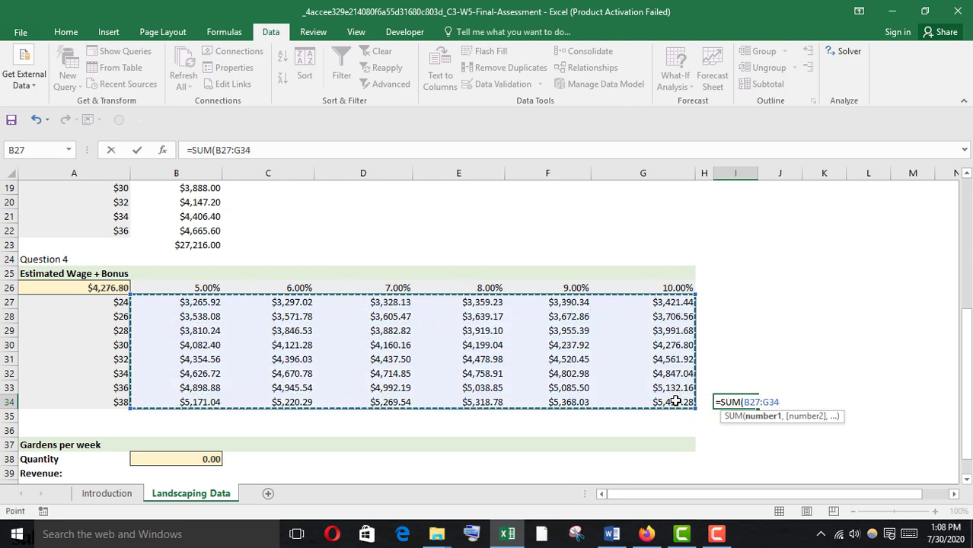
pyautogui.press('Return')
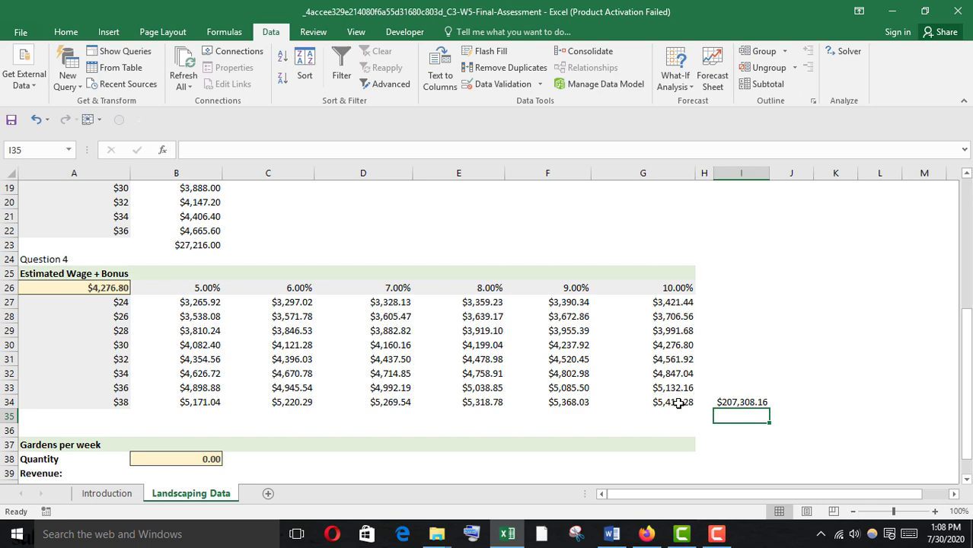
# Copy the wage total from I34 into the question 4 answer in the browser and clean it up to read 207308.16.
pyautogui.click(724, 402)
pyautogui.hotkey('ctrl', 'c')
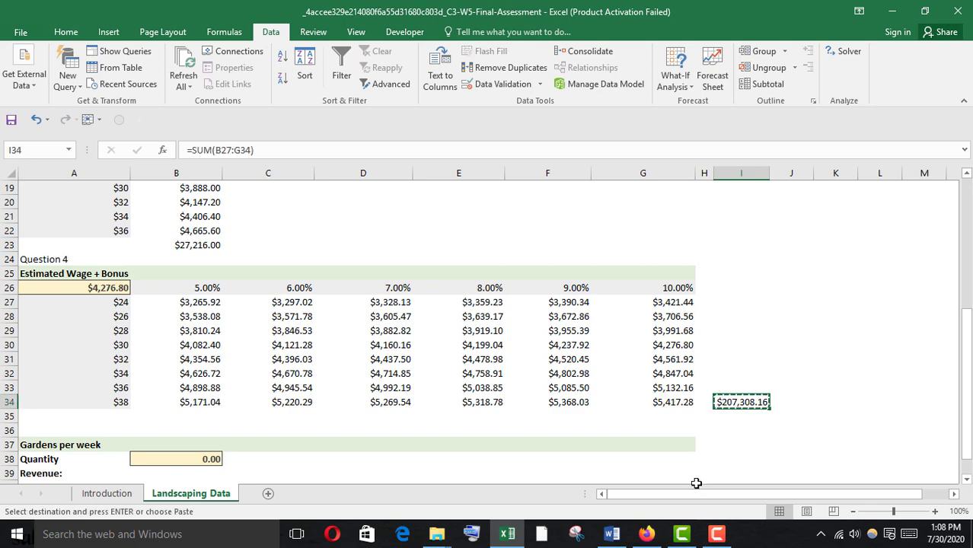
pyautogui.click(646, 534)
pyautogui.click(193, 377)
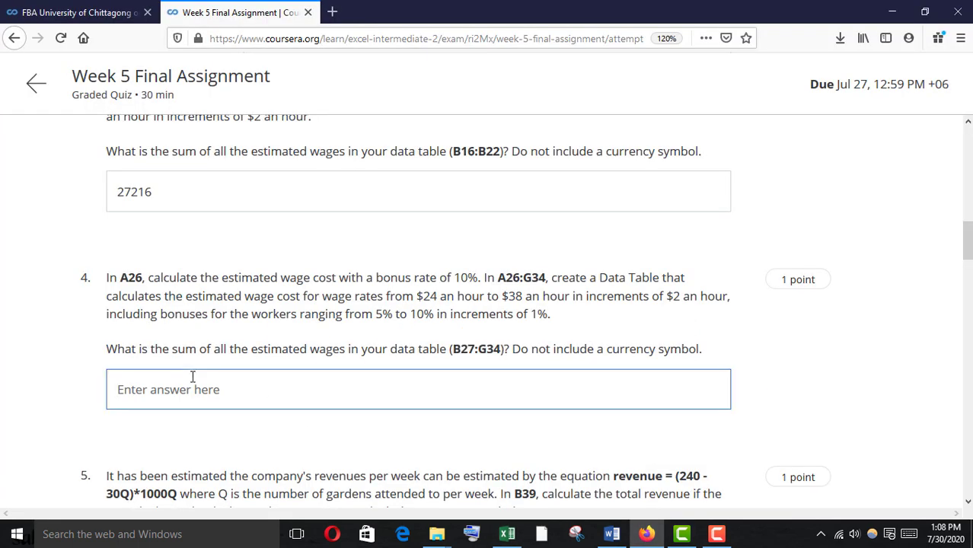
pyautogui.hotkey('ctrl', 'v')
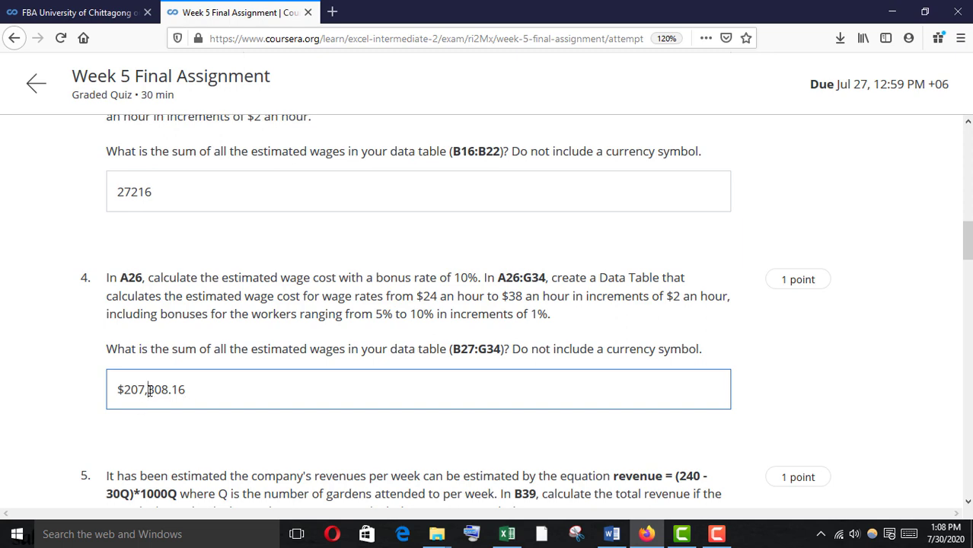
pyautogui.press('BackSpace')
pyautogui.press('BackSpace')
# Copy the revenue equation = (240 - 30Q)*1000Q from question 5 and paste it into B39 in Excel.
pyautogui.scroll(-2, 136, 398)
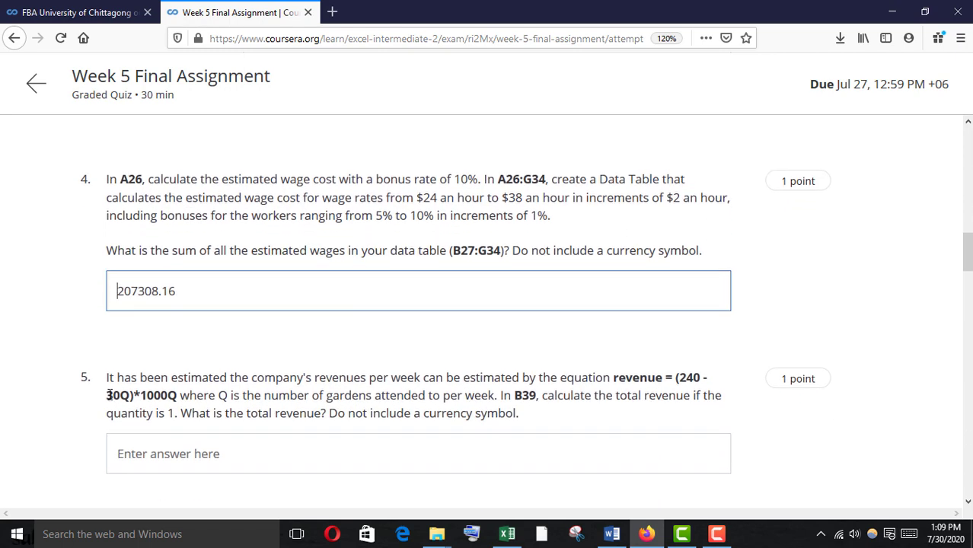
pyautogui.scroll(-1, 136, 386)
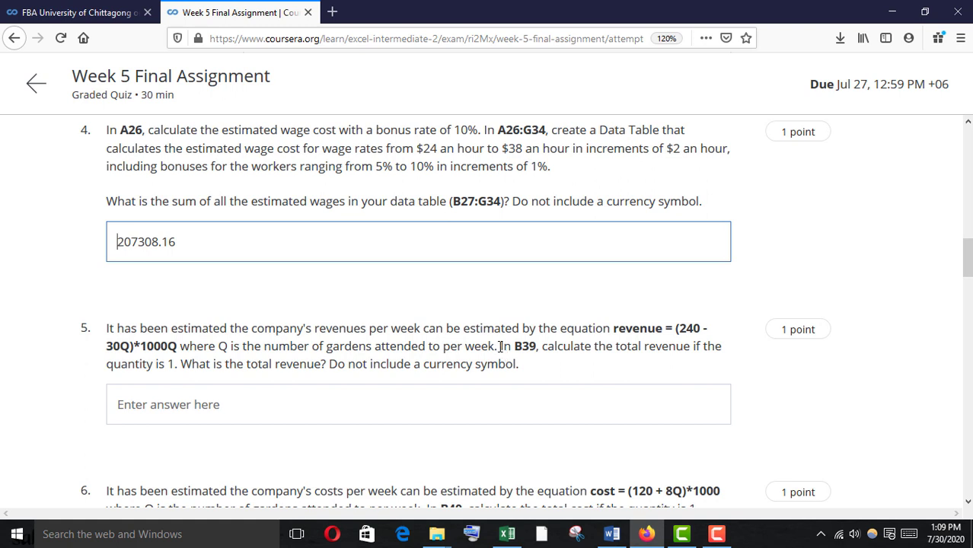
pyautogui.moveTo(498, 346); pyautogui.dragTo(537, 346)
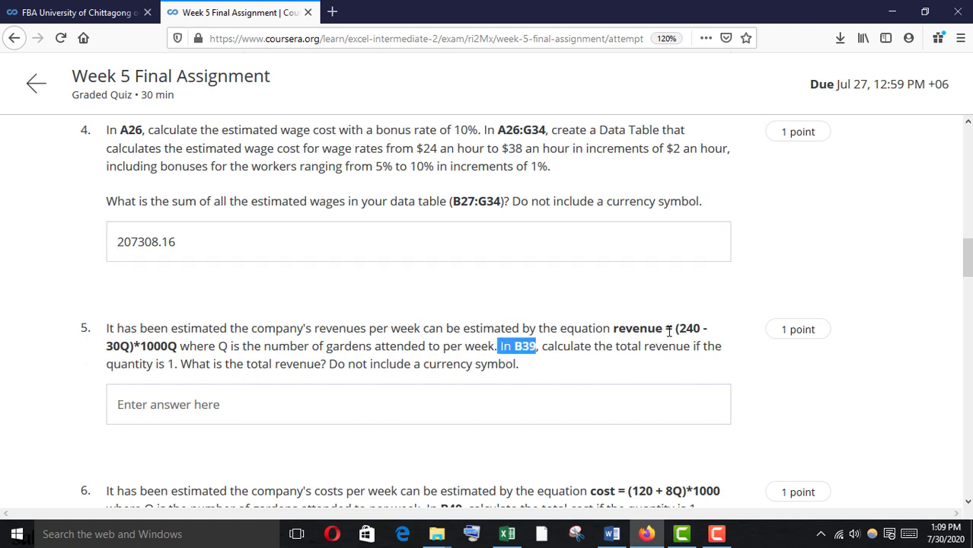
pyautogui.moveTo(667, 329); pyautogui.dragTo(175, 348)
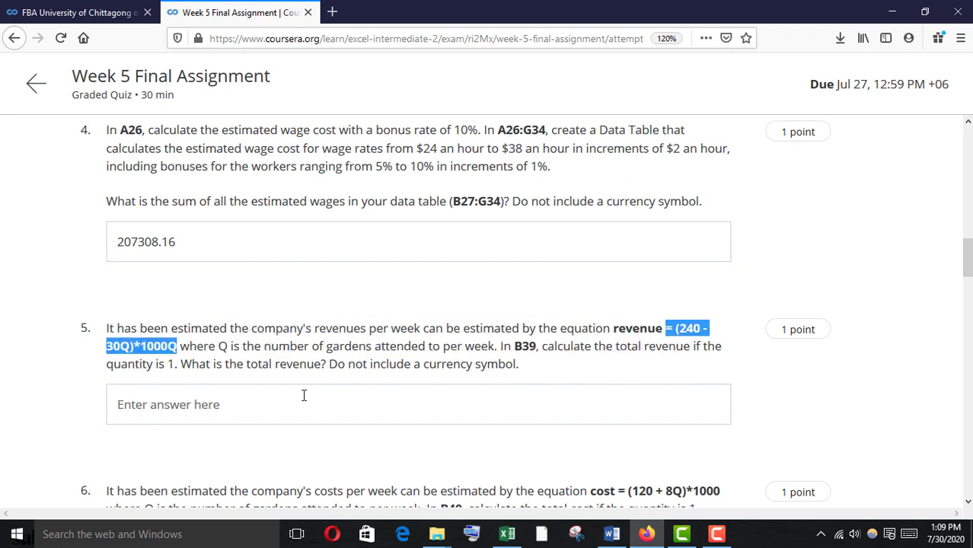
pyautogui.click(507, 534)
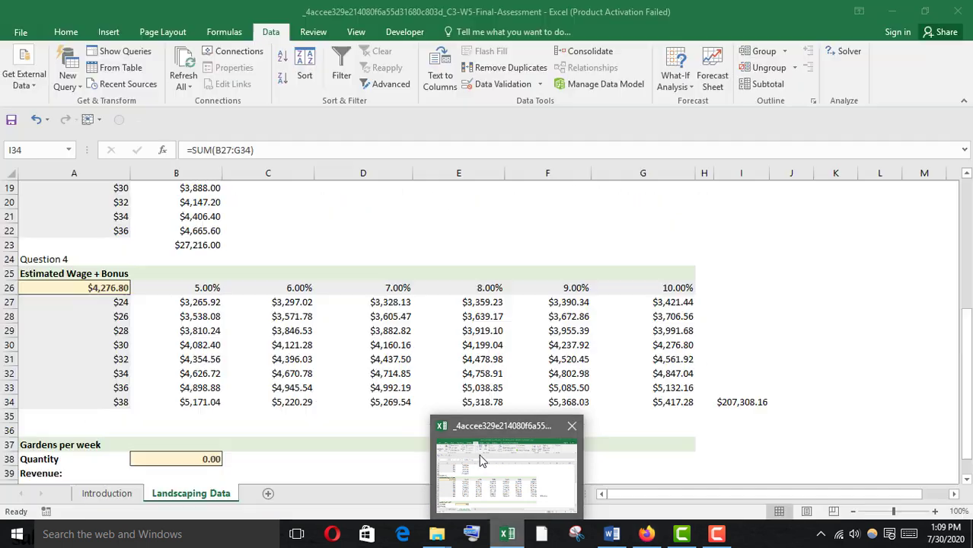
pyautogui.scroll(-3, 273, 405)
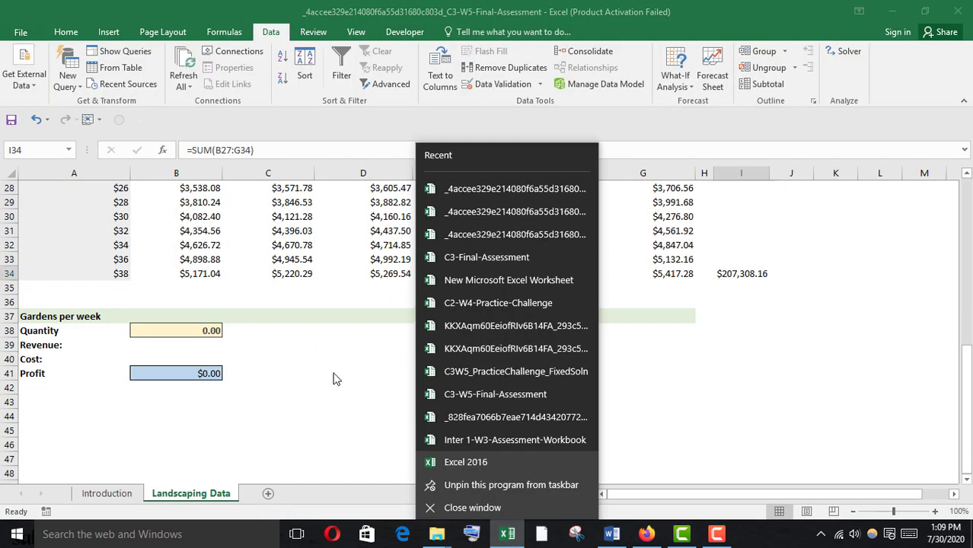
pyautogui.click(166, 355)
pyautogui.click(171, 346)
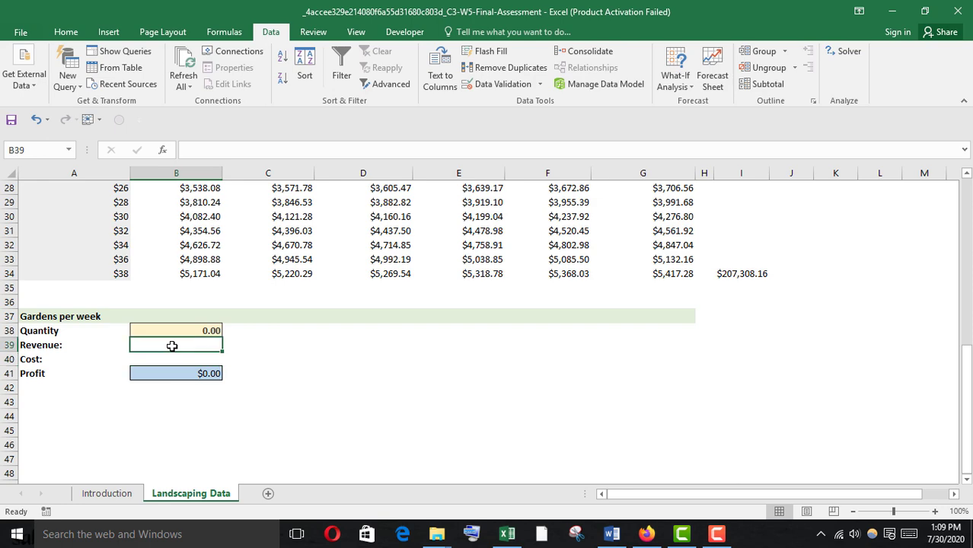
pyautogui.hotkey('ctrl', 'v')
# Check in the browser which quantity question 5 uses, return to Excel, and set the quantity in B38 to 1.
pyautogui.moveTo(645, 533)
pyautogui.click(591, 453)
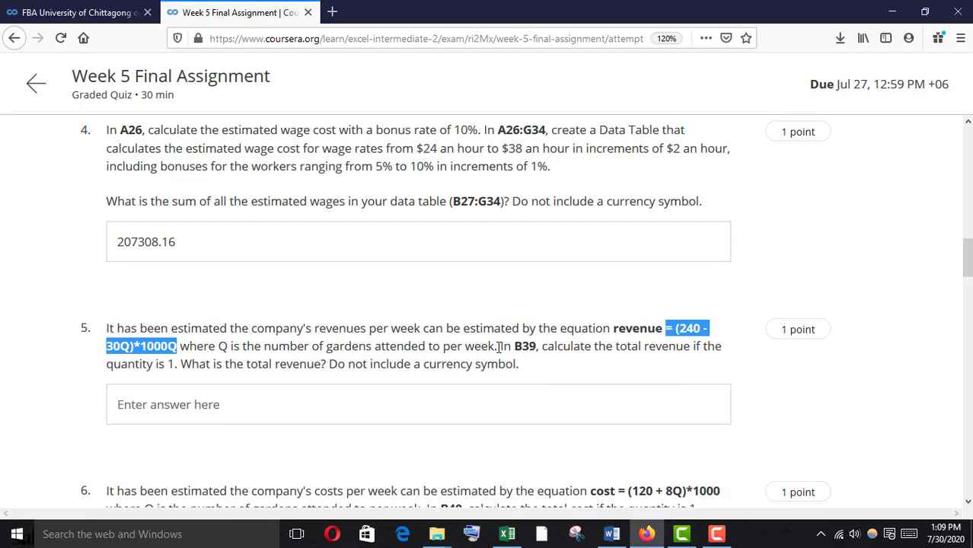
pyautogui.moveTo(499, 346); pyautogui.dragTo(545, 348)
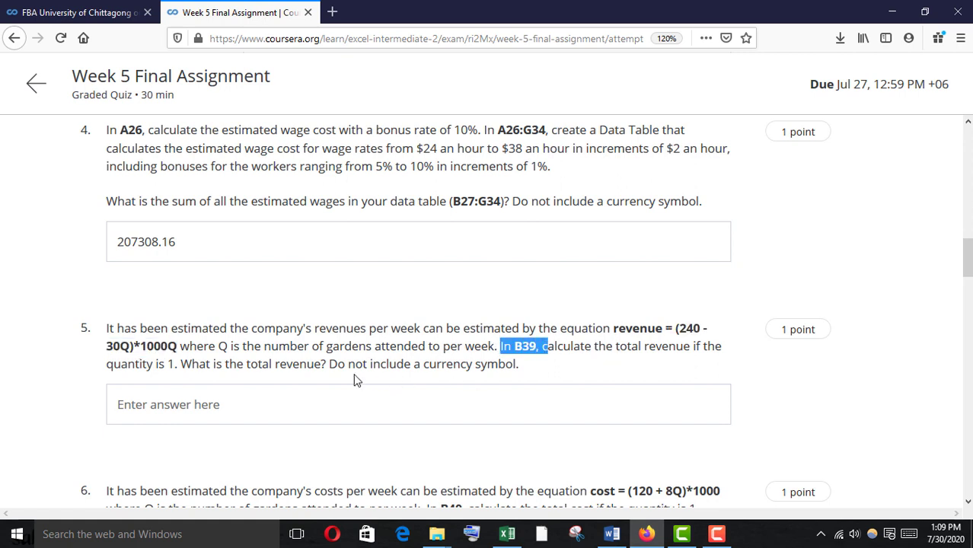
pyautogui.moveTo(134, 364); pyautogui.dragTo(192, 363)
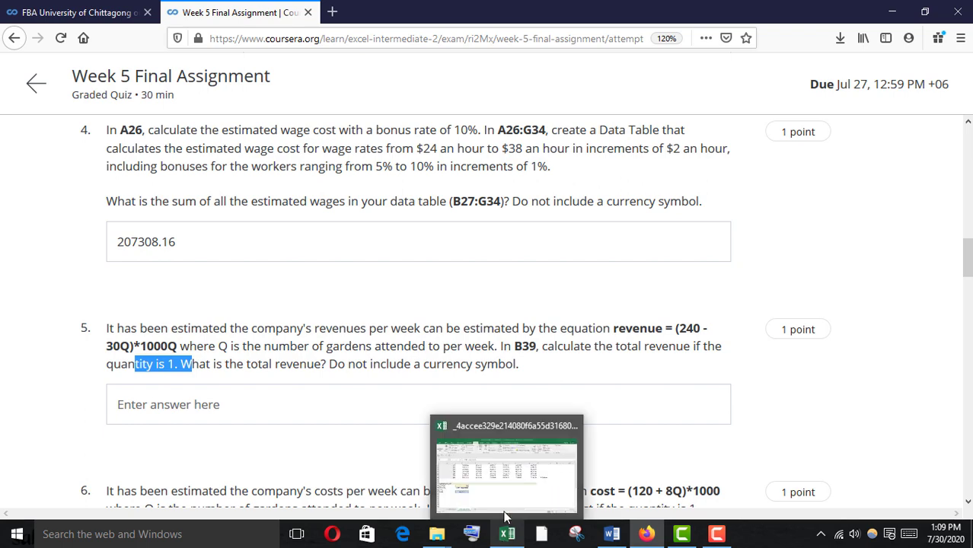
pyautogui.click(507, 533)
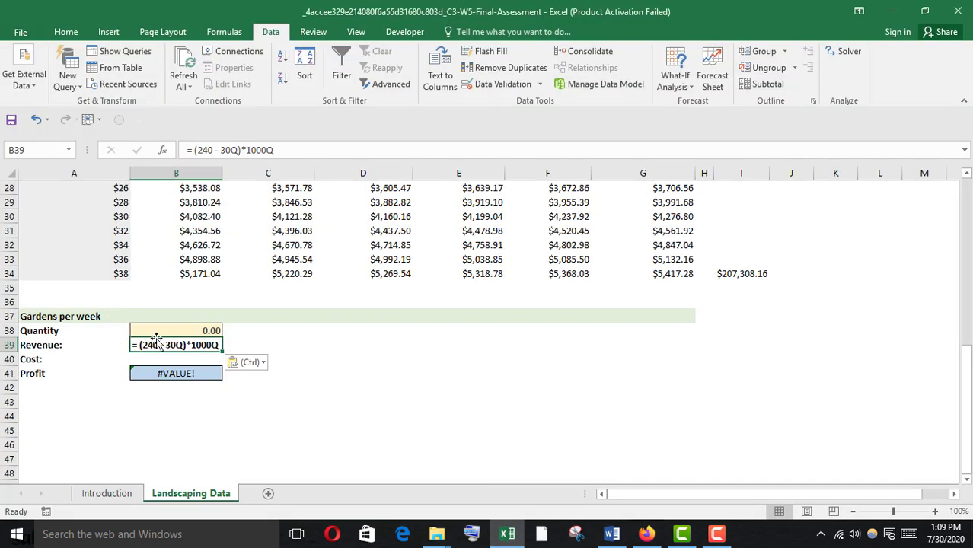
pyautogui.click(209, 330)
pyautogui.write('1')
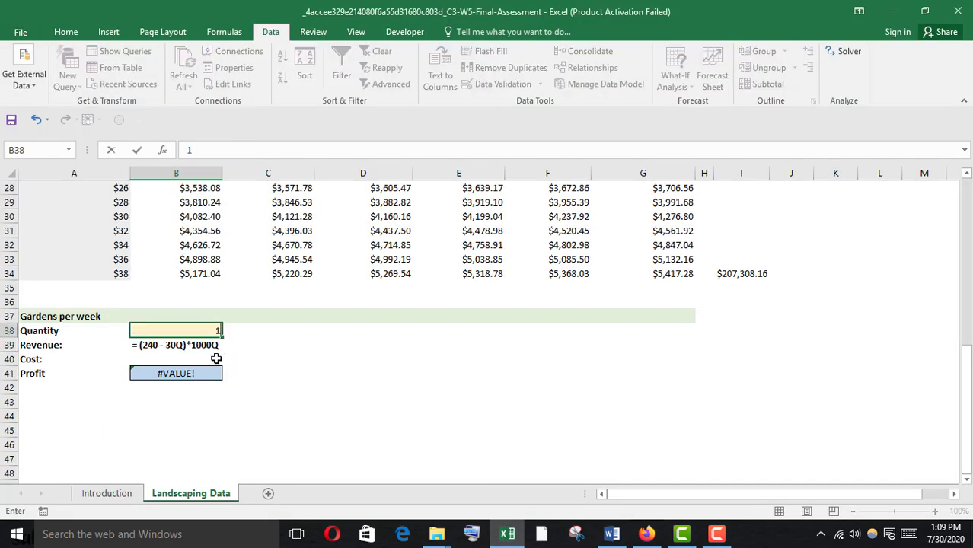
pyautogui.press('Return')
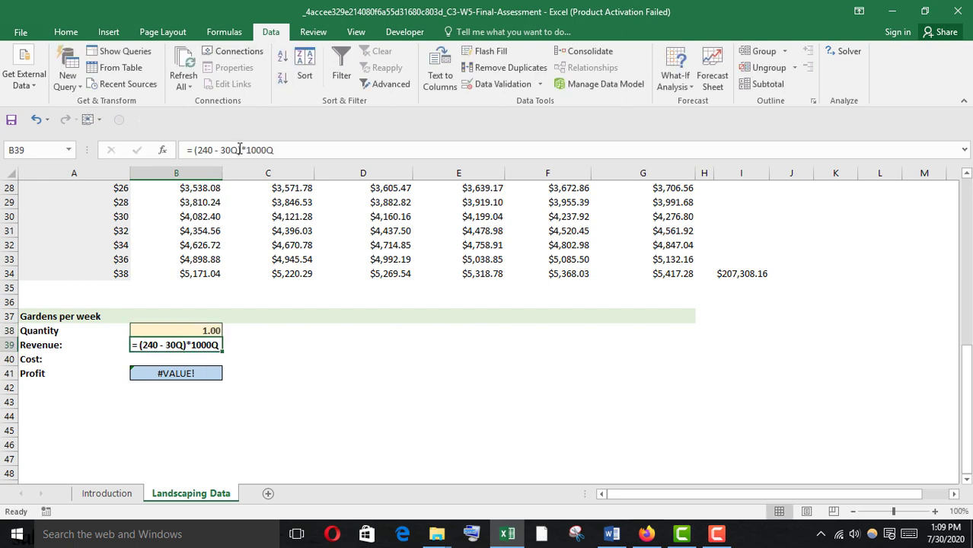
# Replace both Q placeholders in the B39 revenue formula with the quantity cell, giving = (240 - 30*B38)*1000*B38.
pyautogui.moveTo(237, 152); pyautogui.dragTo(230, 152)
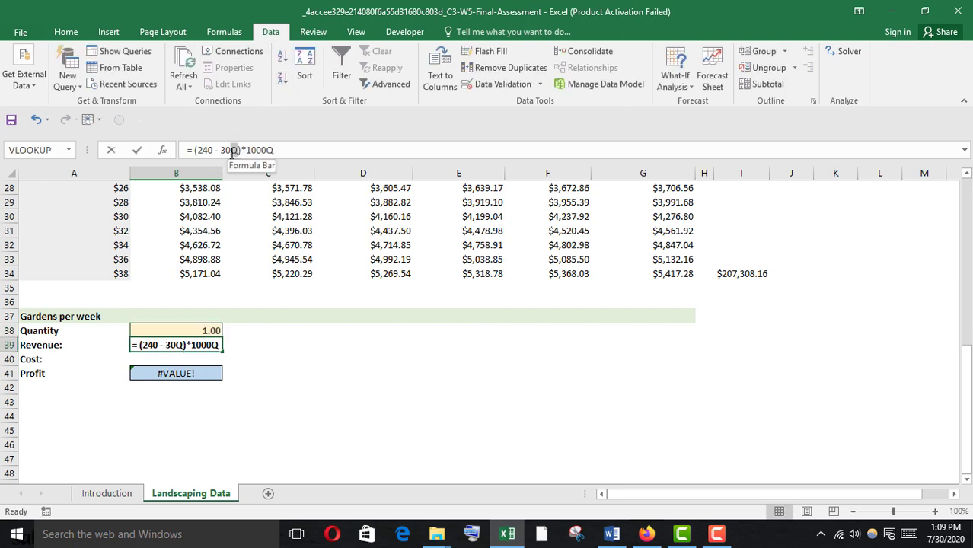
pyautogui.write('*')
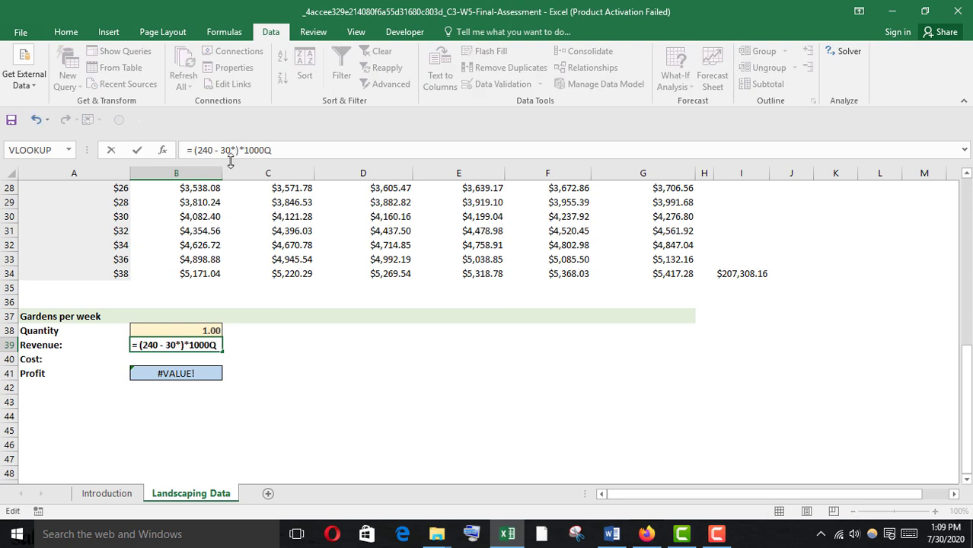
pyautogui.click(183, 329)
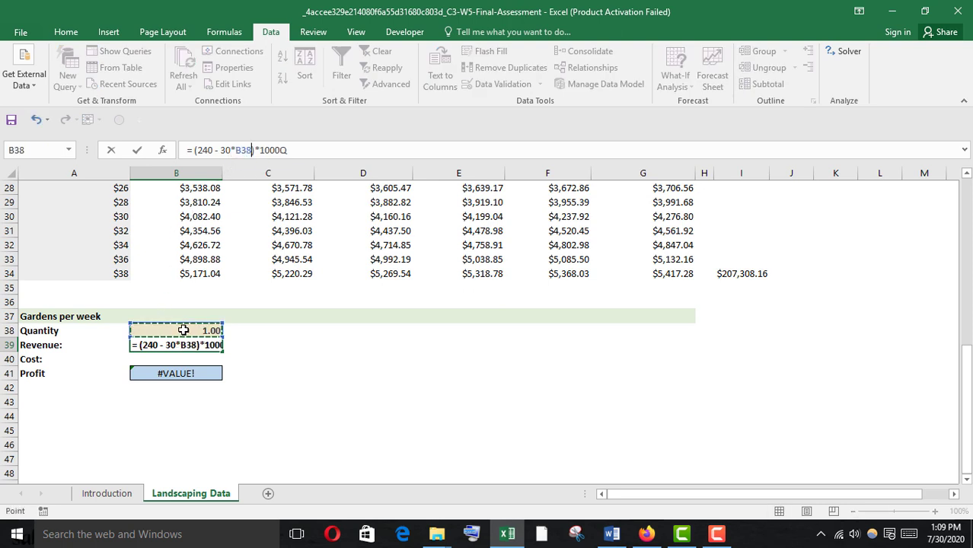
pyautogui.click(284, 150)
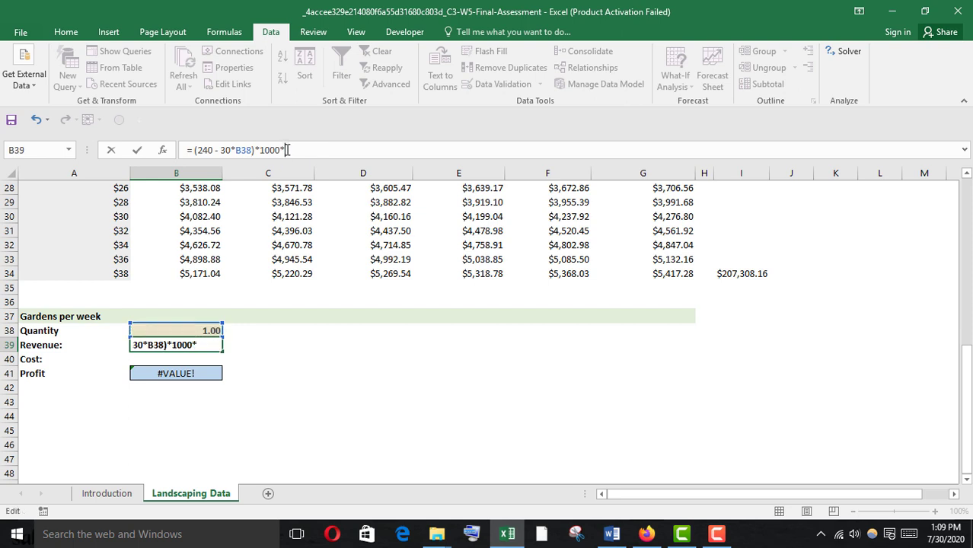
pyautogui.click(196, 327)
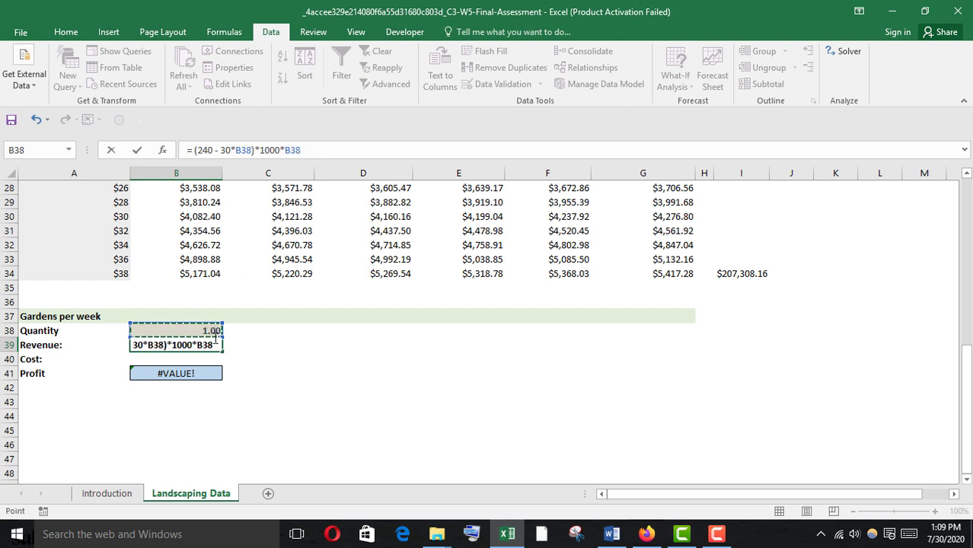
pyautogui.press('Return')
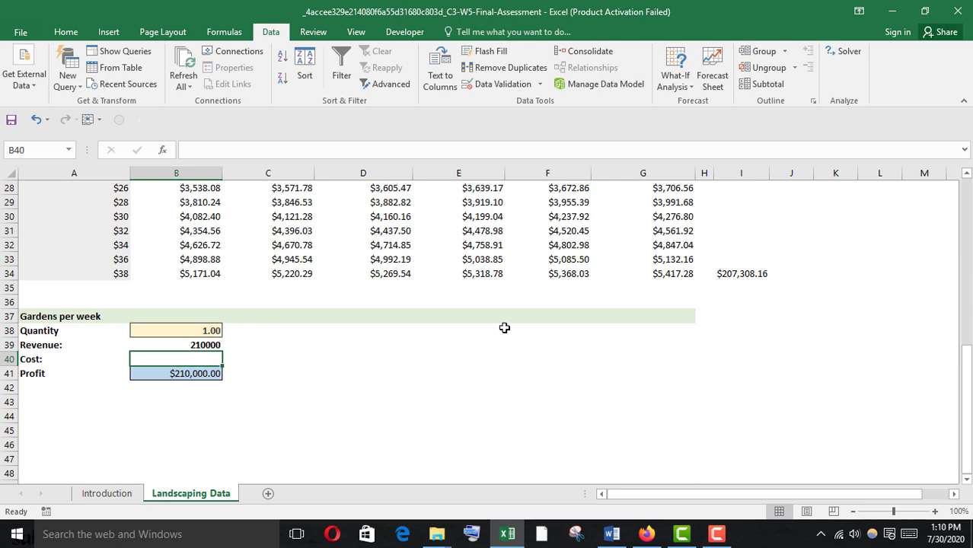
# Copy the revenue from B39 and enter it as the question 5 answer, 210000, in the browser.
pyautogui.click(192, 344)
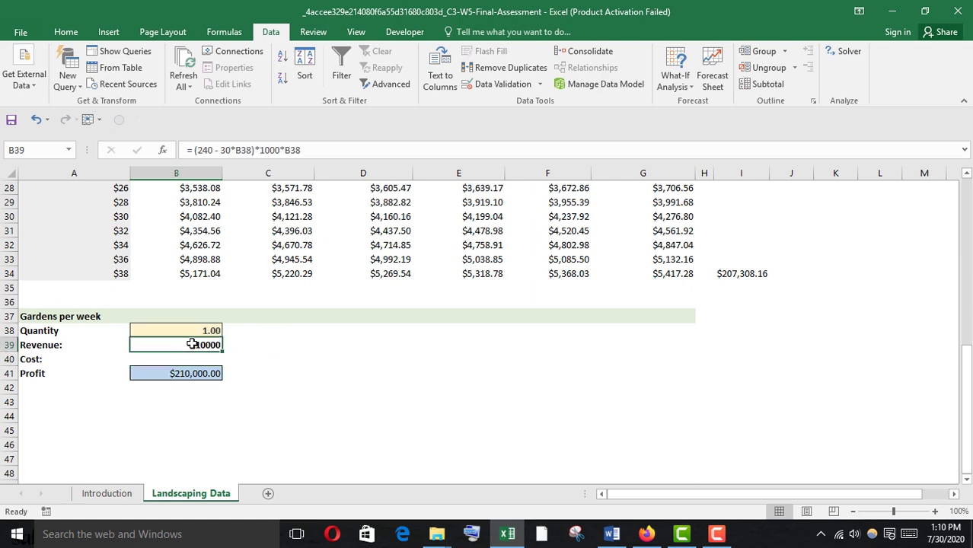
pyautogui.hotkey('ctrl', 'c')
pyautogui.click(645, 534)
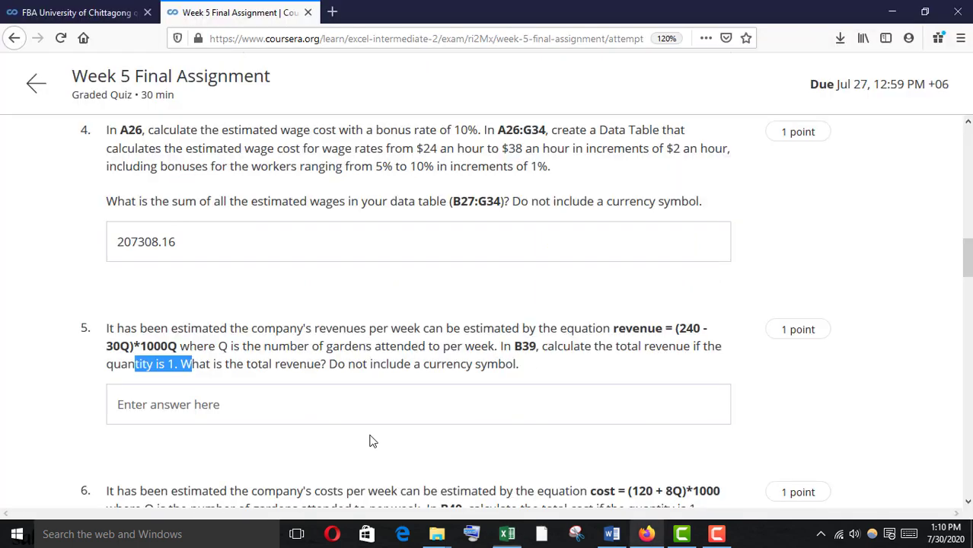
pyautogui.click(201, 408)
pyautogui.hotkey('ctrl', 'v')
# Copy the cost equation = (120 + 8Q)*1000 from question 6 and paste it into B40 in Excel.
pyautogui.scroll(-3, 195, 408)
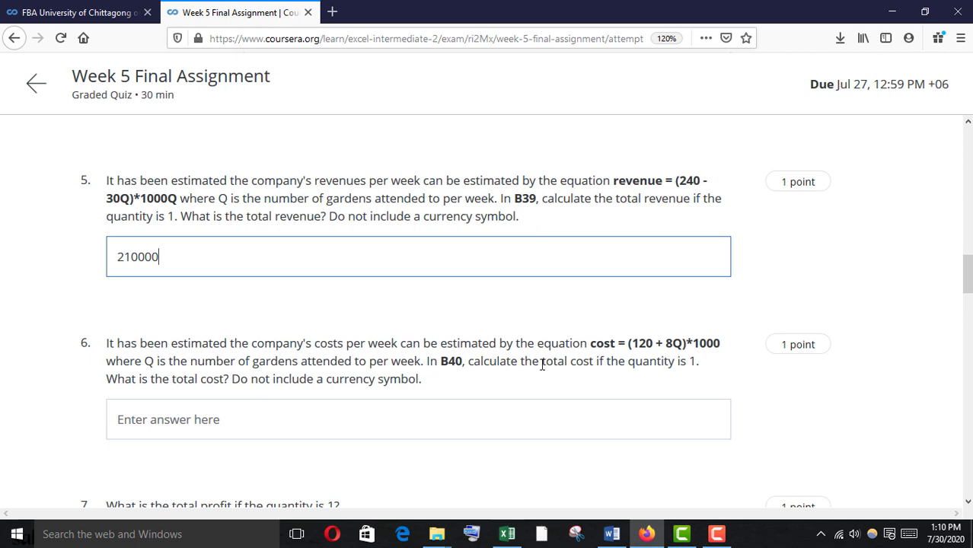
pyautogui.moveTo(618, 343); pyautogui.dragTo(731, 354)
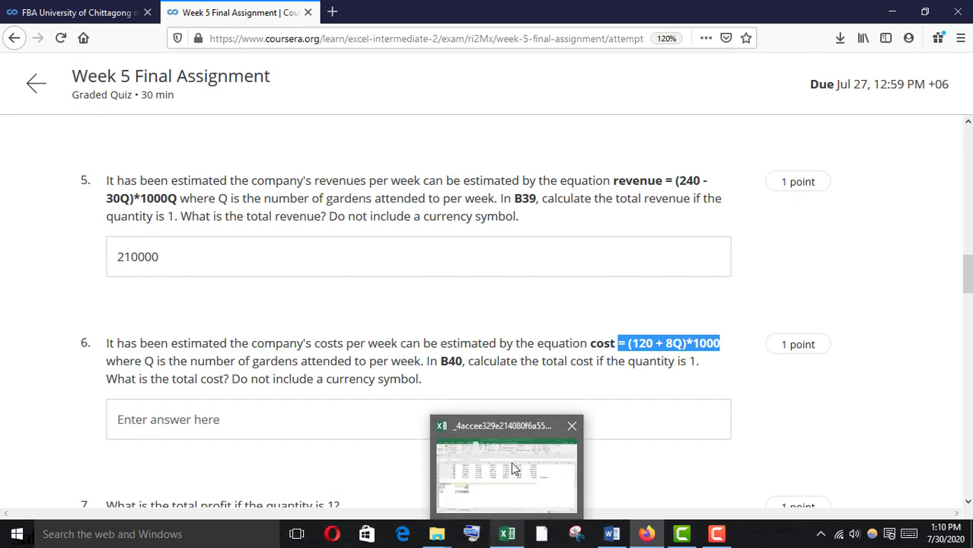
pyautogui.click(507, 534)
pyautogui.click(165, 356)
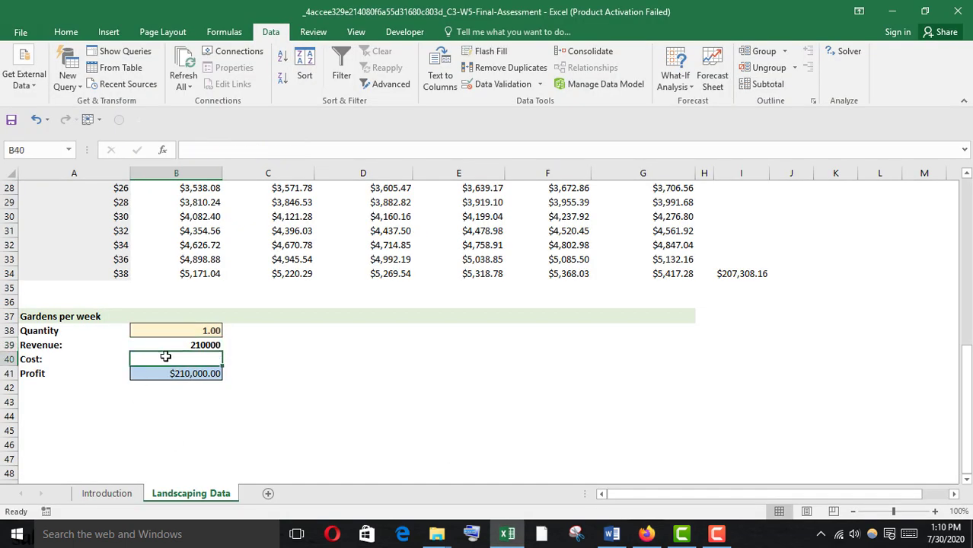
pyautogui.hotkey('ctrl', 'v')
# Check question 6's quantity in the browser and, back in Excel, change the B40 cost formula to = (120 + 8*B38)*1000.
pyautogui.moveTo(648, 529)
pyautogui.click(643, 474)
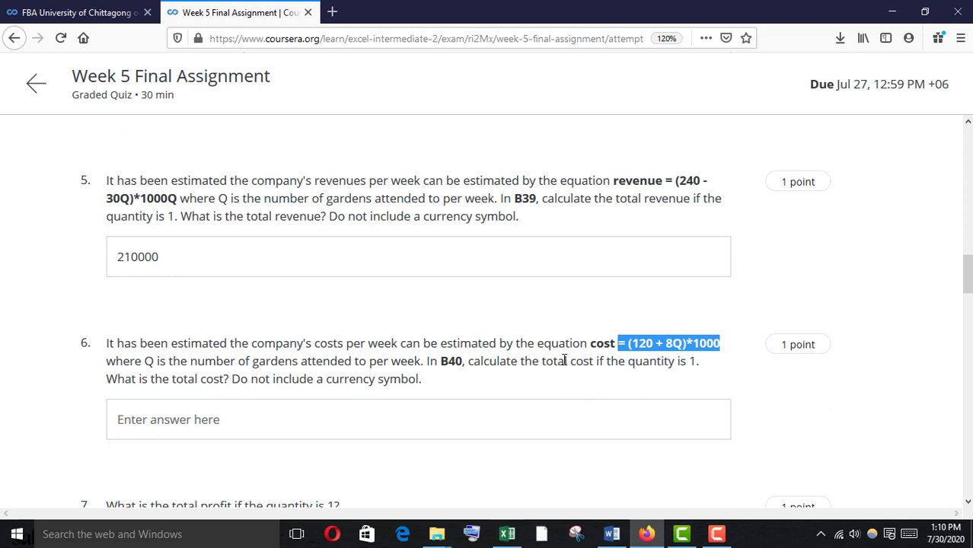
pyautogui.moveTo(634, 363); pyautogui.dragTo(692, 361)
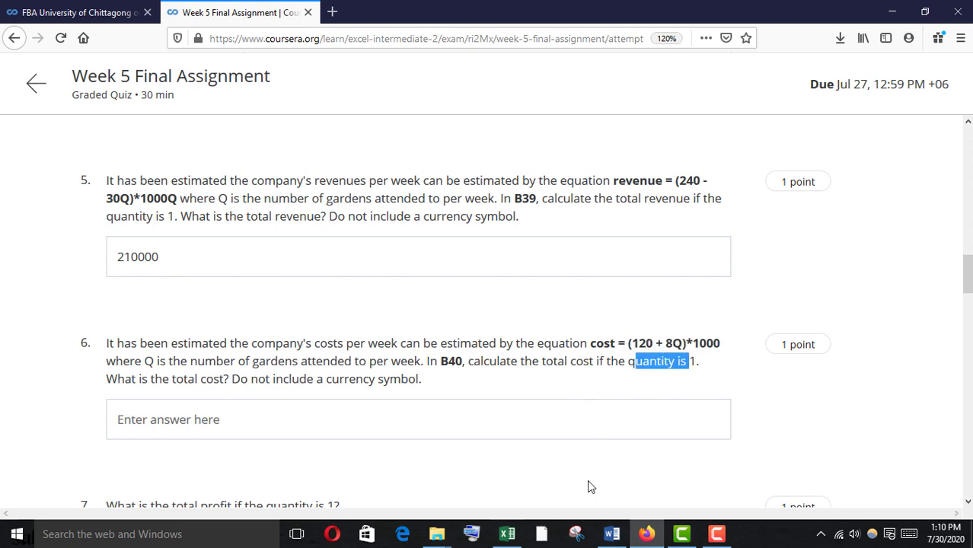
pyautogui.moveTo(507, 533)
pyautogui.click(475, 427)
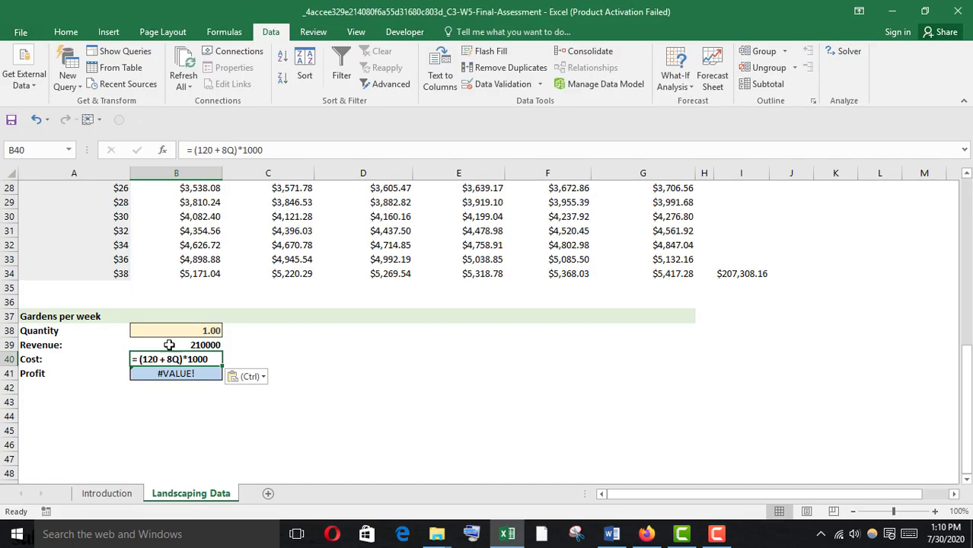
pyautogui.click(233, 152)
pyautogui.moveTo(233, 152); pyautogui.dragTo(226, 151)
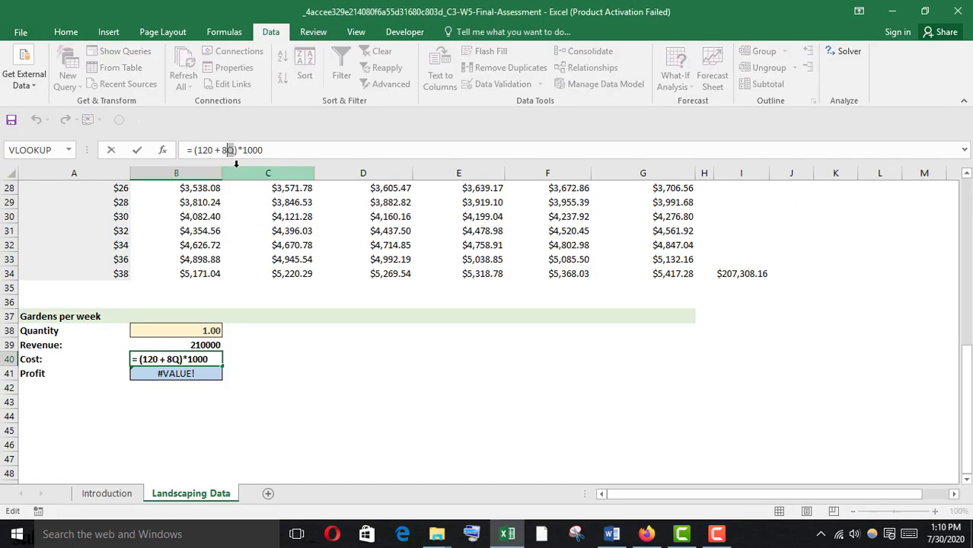
pyautogui.write('*')
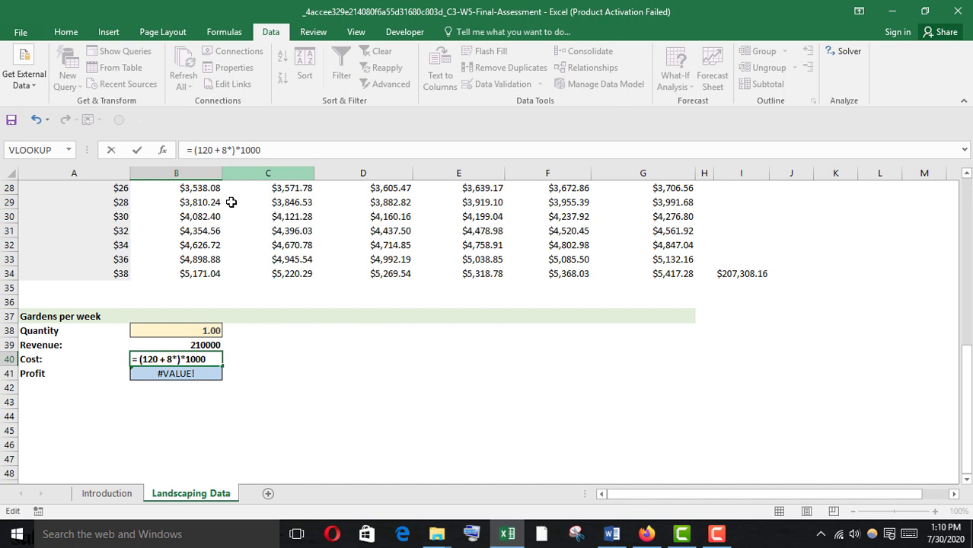
pyautogui.click(172, 333)
pyautogui.press('Return')
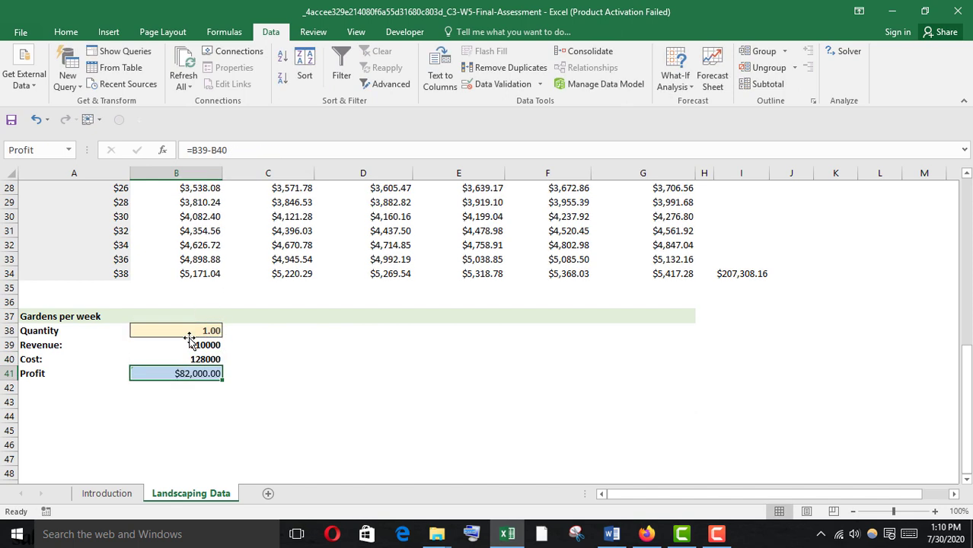
# Copy the cost from B40 and enter it as the question 6 answer, 128000, in the browser.
pyautogui.click(204, 359)
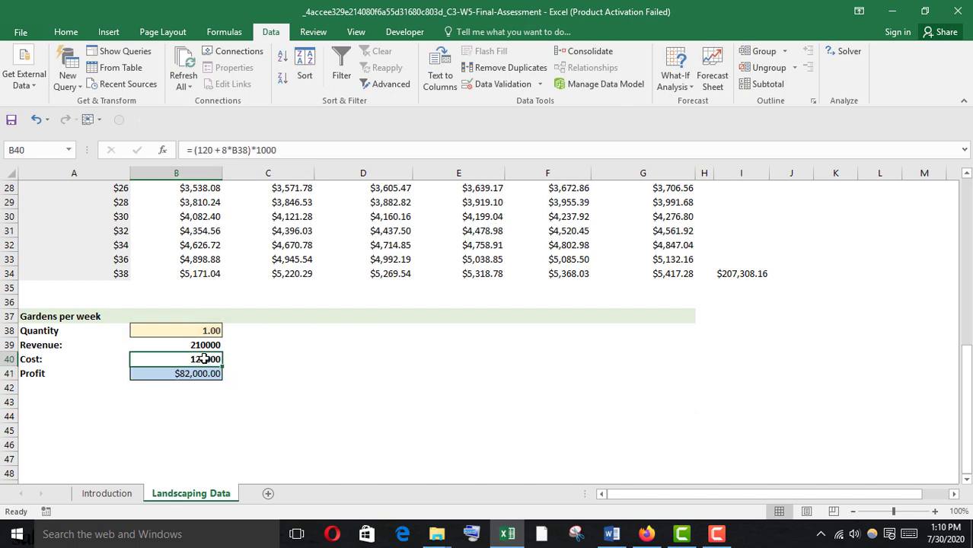
pyautogui.hotkey('ctrl', 'c')
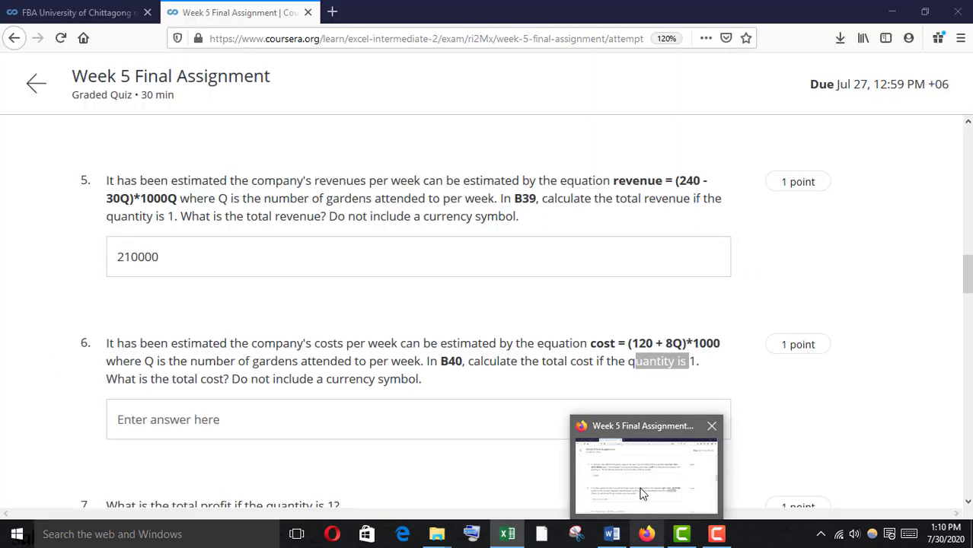
pyautogui.click(641, 494)
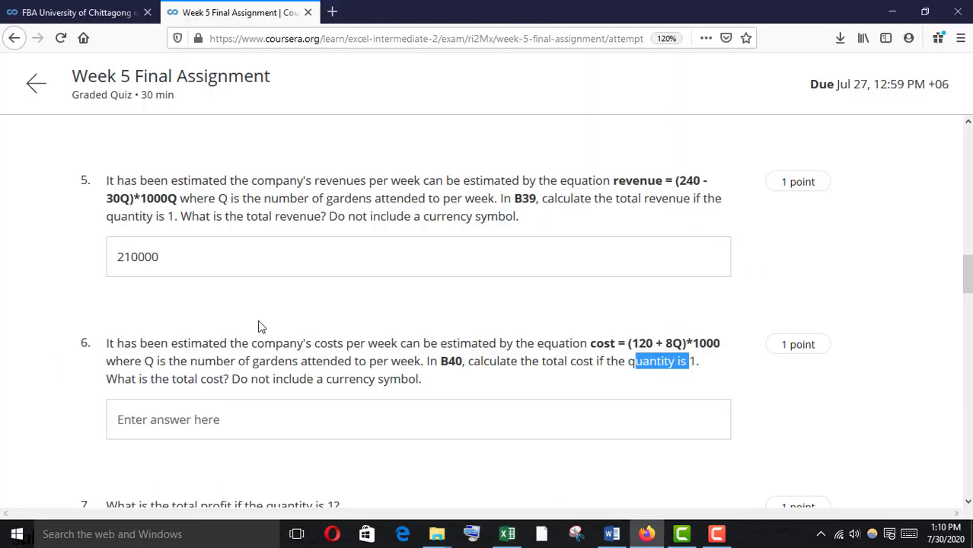
pyautogui.scroll(-3, 259, 327)
pyautogui.click(163, 225)
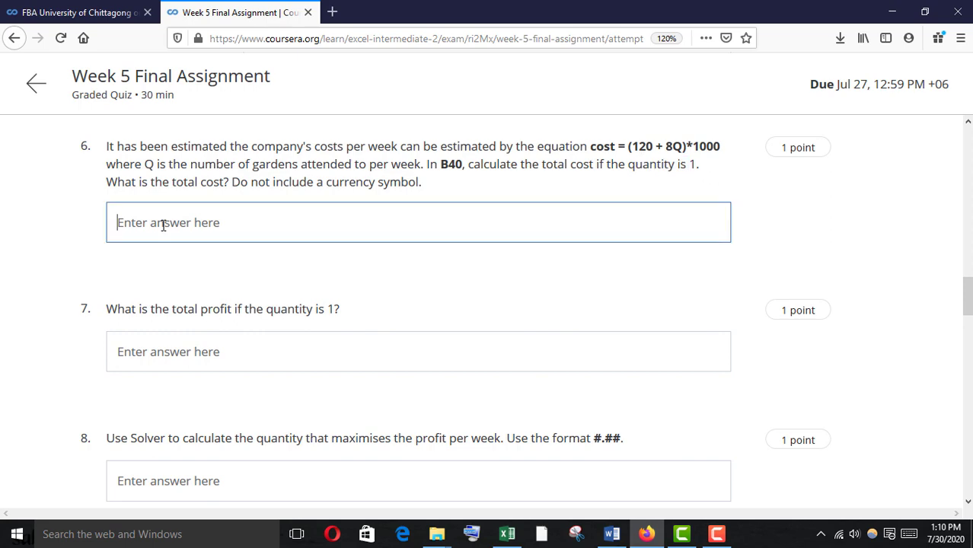
pyautogui.hotkey('ctrl', 'v')
pyautogui.scroll(1, 181, 269)
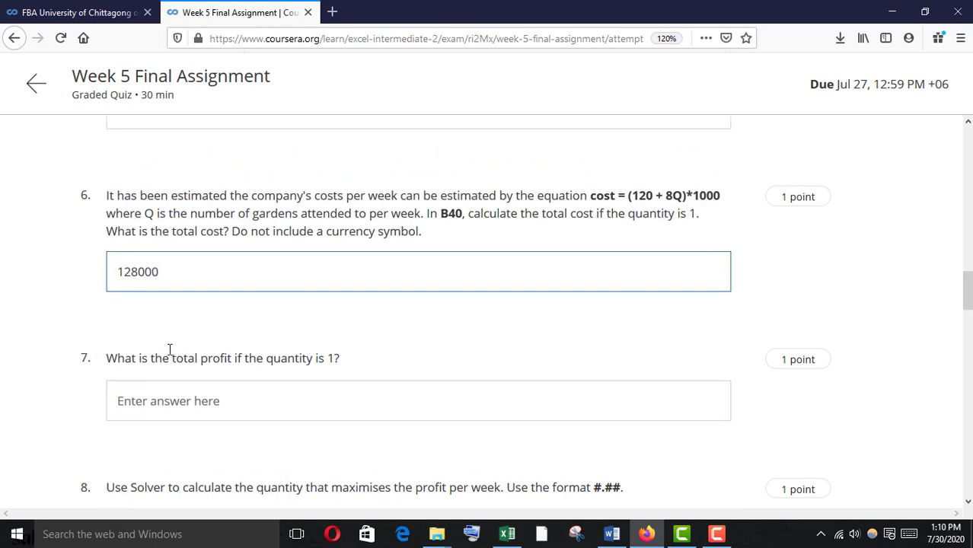
# Check question 7, copy the profit from B41 in Excel and paste it into question 7's answer in the browser.
pyautogui.moveTo(169, 352); pyautogui.dragTo(290, 355)
pyautogui.moveTo(510, 527)
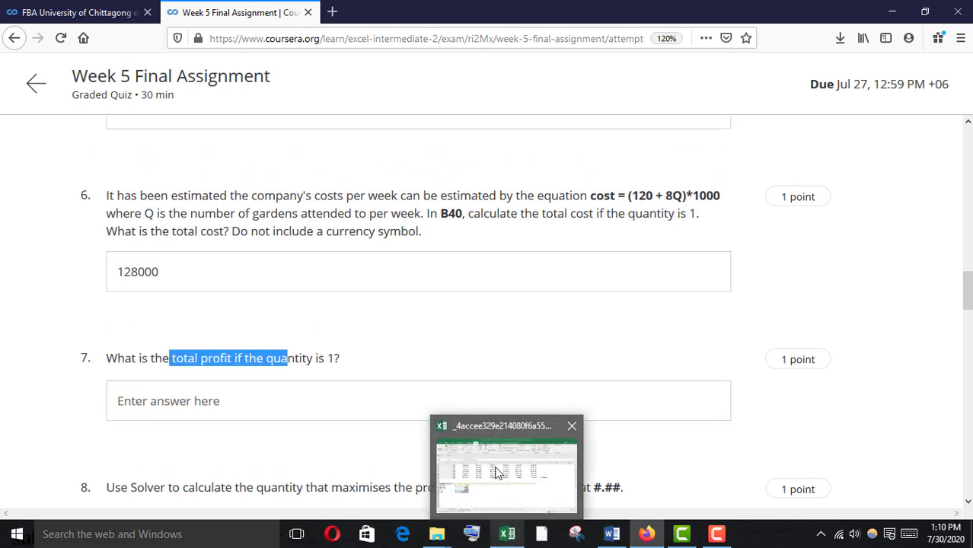
pyautogui.click(498, 472)
pyautogui.click(176, 372)
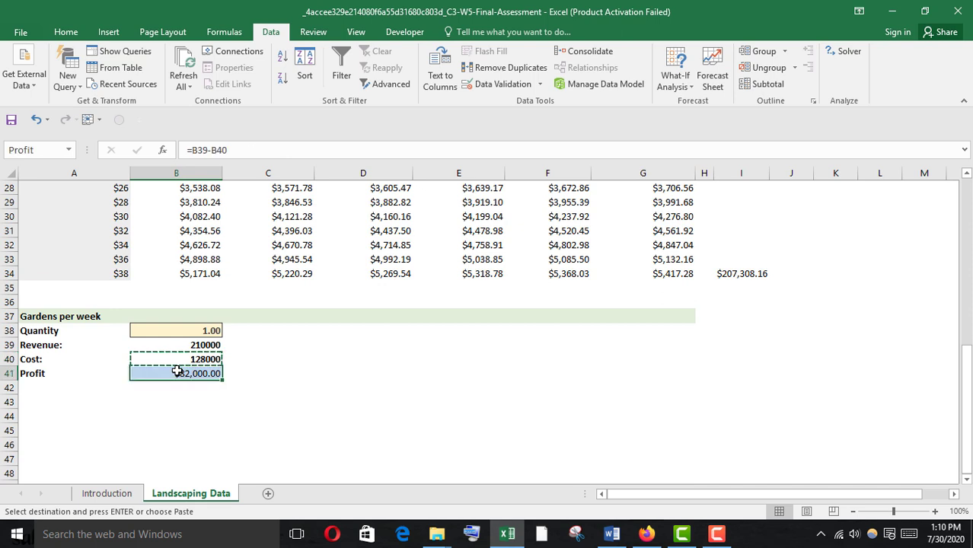
pyautogui.hotkey('ctrl', 'c')
pyautogui.click(650, 541)
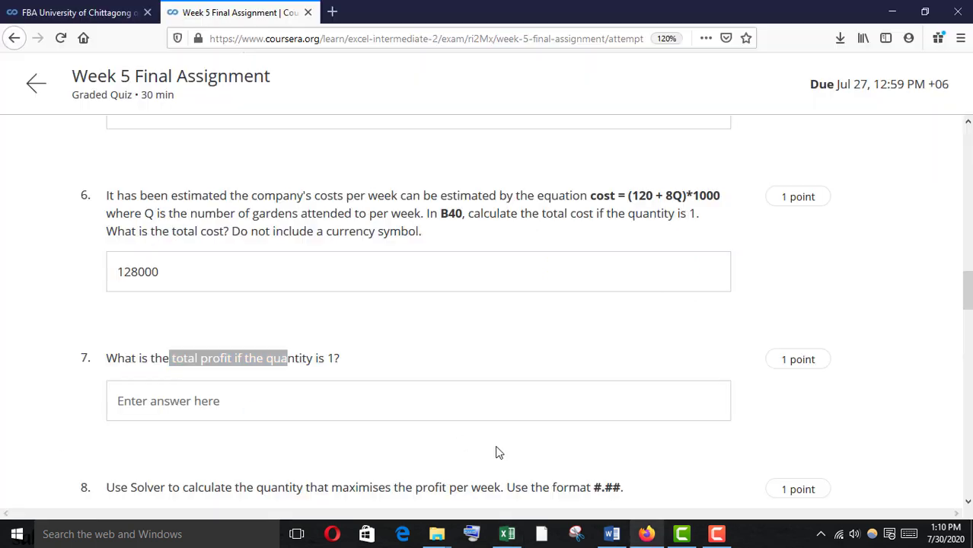
pyautogui.click(162, 418)
pyautogui.hotkey('ctrl', 'v')
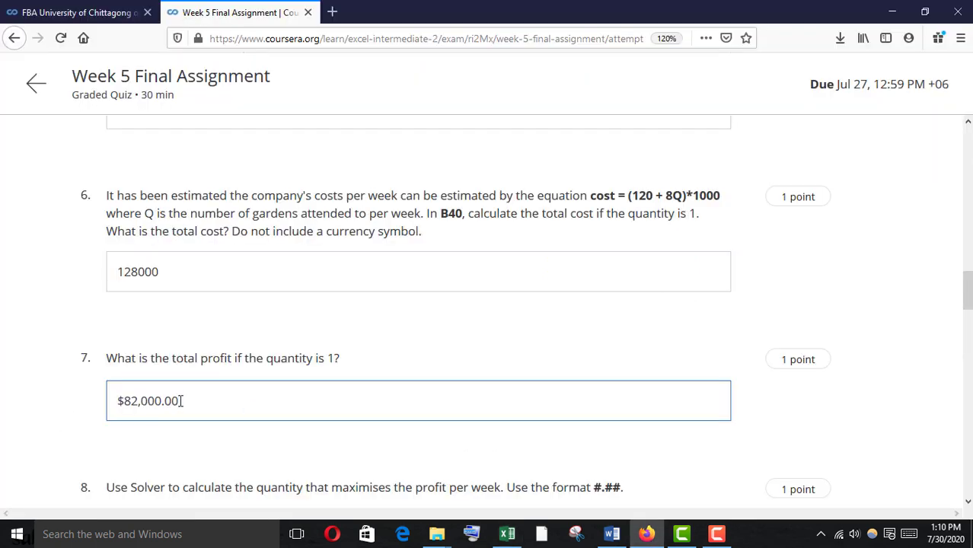
# Strip the currency symbol, comma and decimals from the question 7 answer so it reads 82000.
pyautogui.click(141, 403)
pyautogui.press('BackSpace')
pyautogui.click(124, 406)
pyautogui.press('BackSpace')
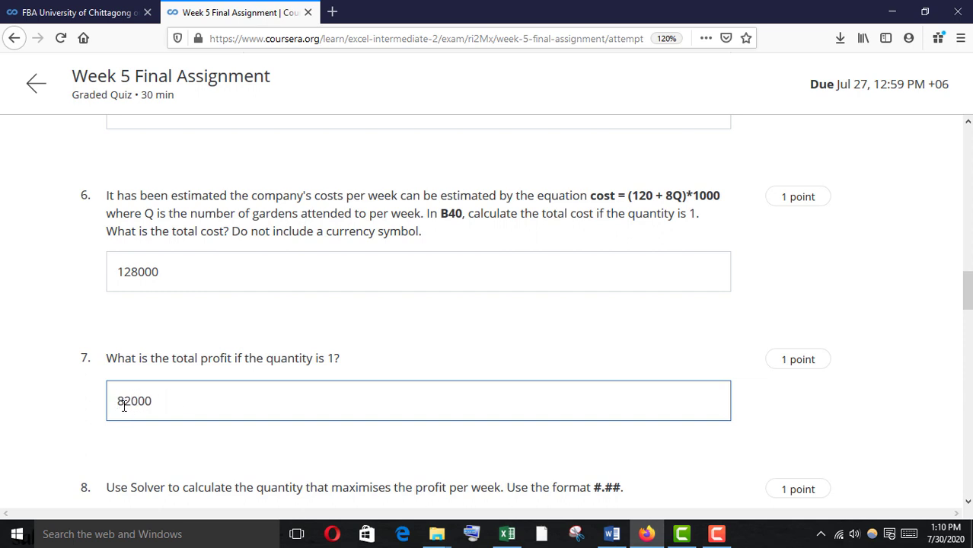
# Read question 8 and, in Excel, run Solver to maximise the profit in B41 by changing the quantity in B38.
pyautogui.scroll(-3, 189, 394)
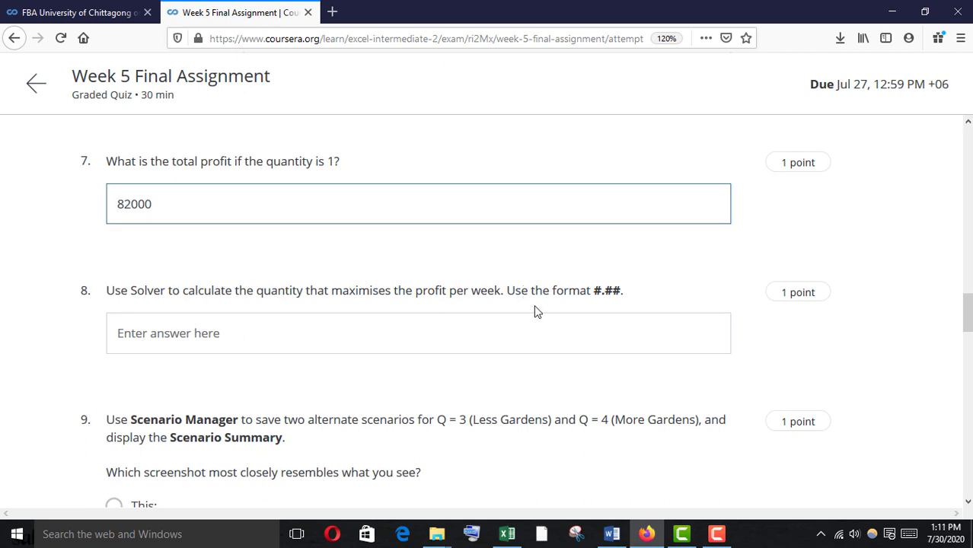
pyautogui.moveTo(504, 529)
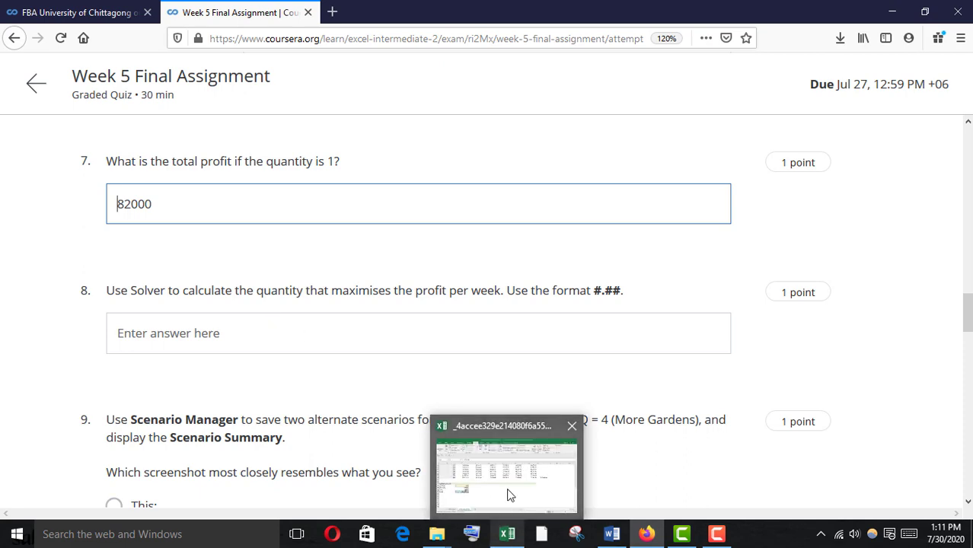
pyautogui.click(508, 495)
pyautogui.scroll(6, 391, 406)
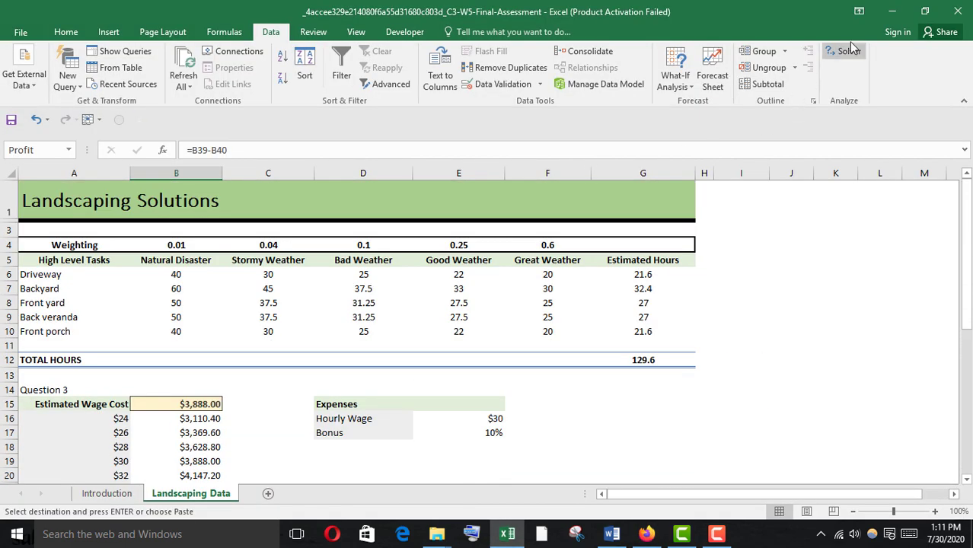
pyautogui.click(842, 72)
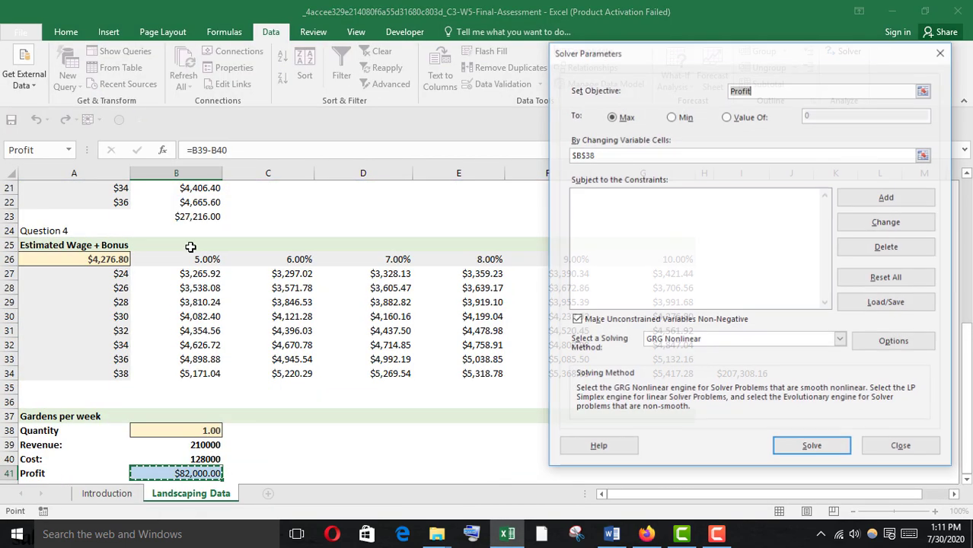
pyautogui.moveTo(649, 57); pyautogui.dragTo(613, 56)
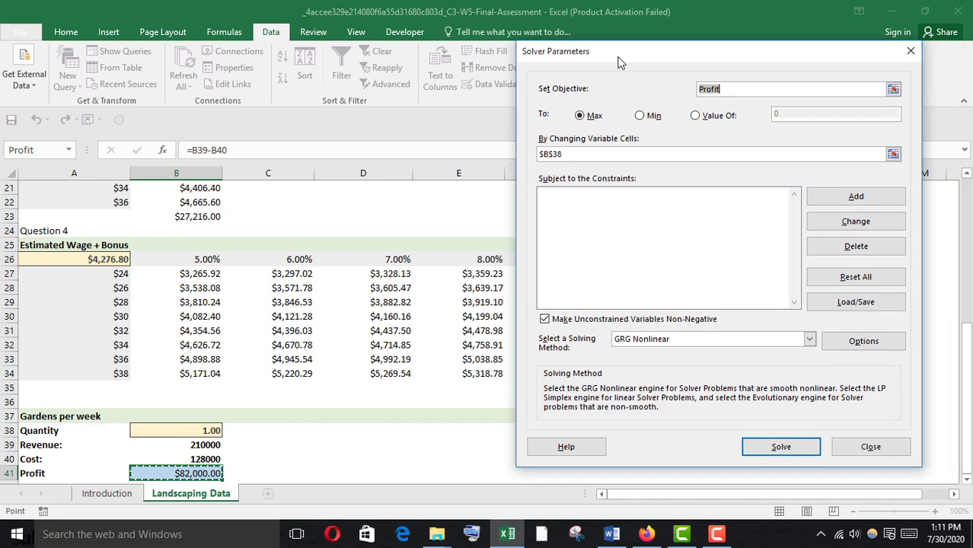
pyautogui.scroll(-2, 175, 453)
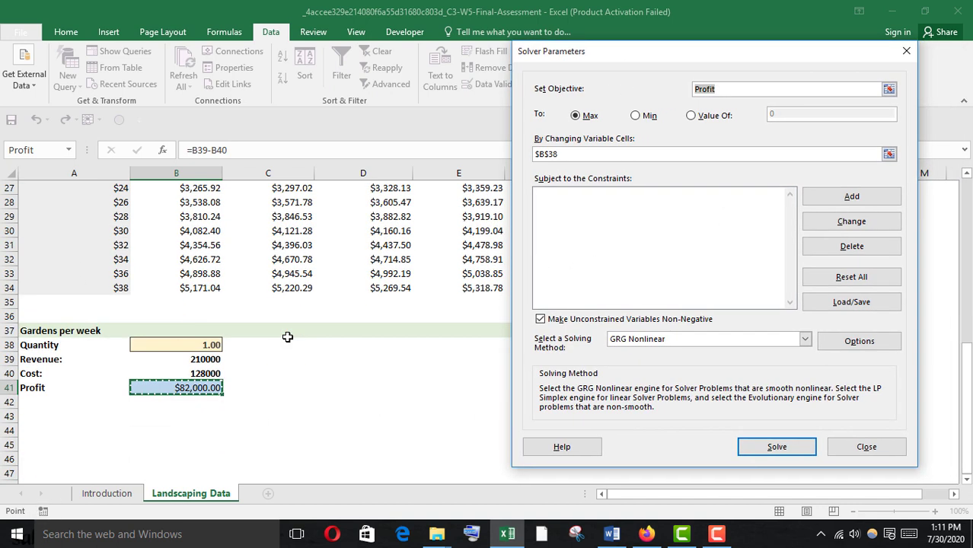
pyautogui.click(181, 390)
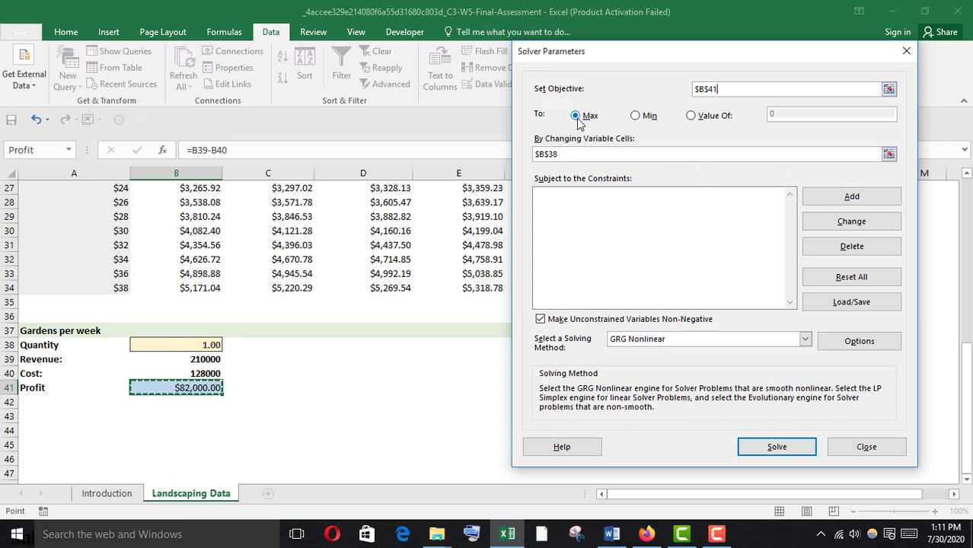
pyautogui.moveTo(579, 155); pyautogui.dragTo(516, 157)
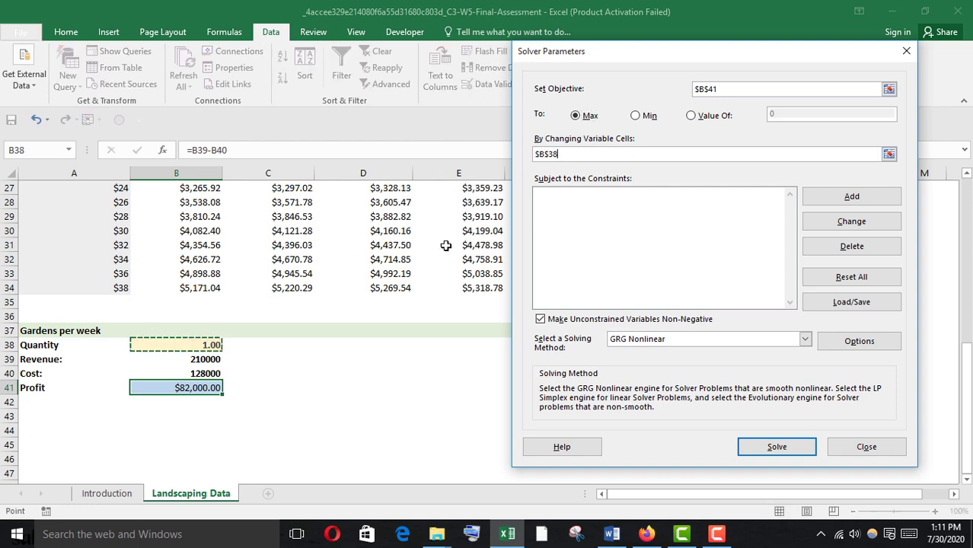
pyautogui.click(780, 446)
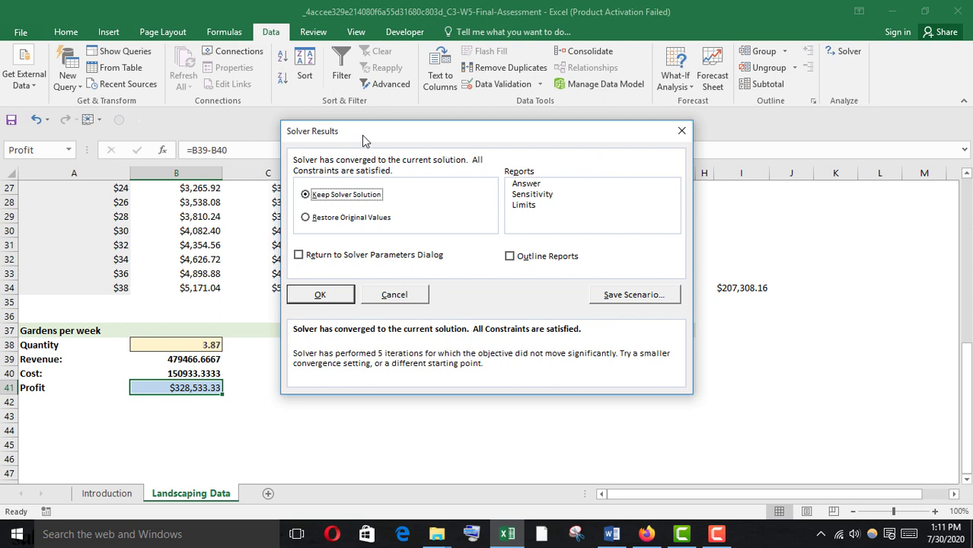
# Enter the optimal quantity 3.87 as the question 8 answer in the browser.
pyautogui.click(651, 491)
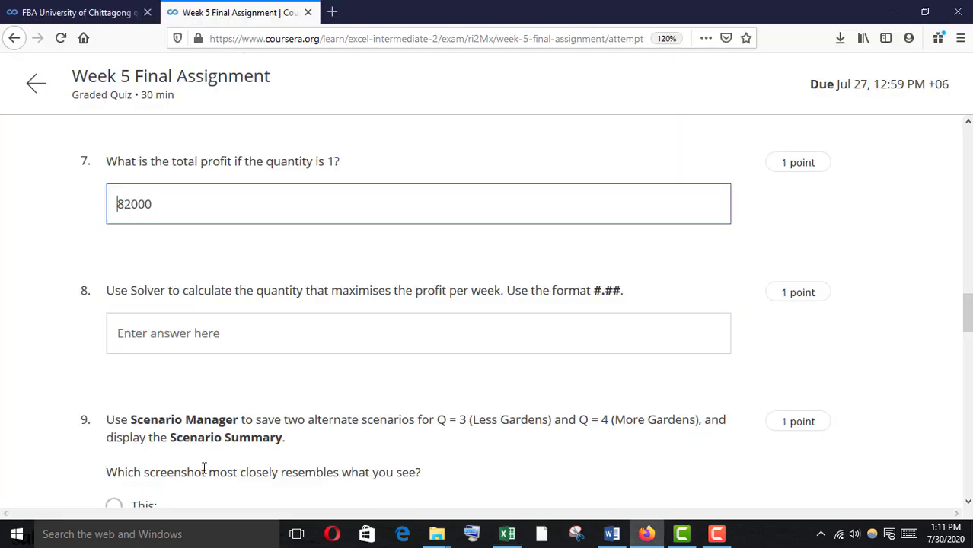
pyautogui.click(173, 320)
pyautogui.write('3.87')
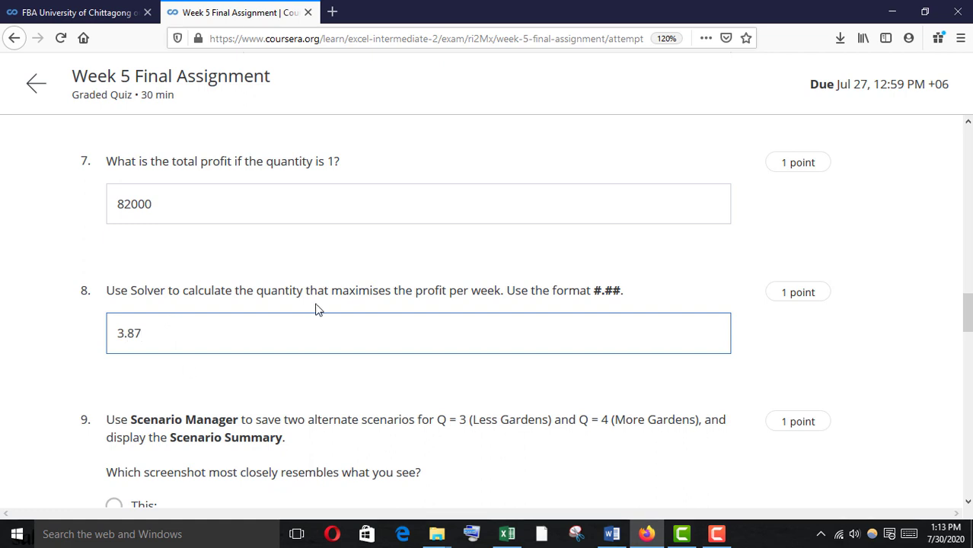
# Read question 9's scenario requirements in the browser and, back in Excel, discard the Solver solution.
pyautogui.scroll(-1, 221, 434)
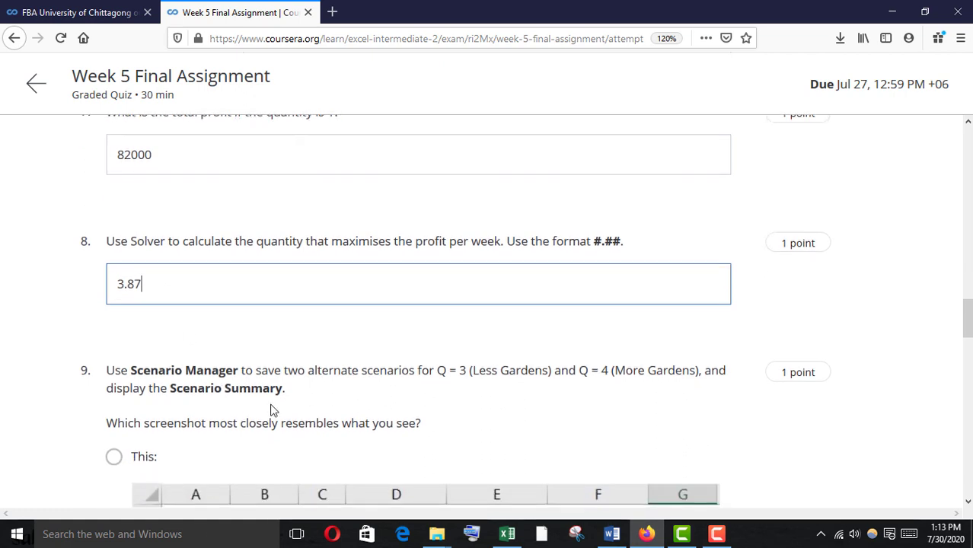
pyautogui.moveTo(432, 373); pyautogui.dragTo(487, 387)
pyautogui.click(635, 376)
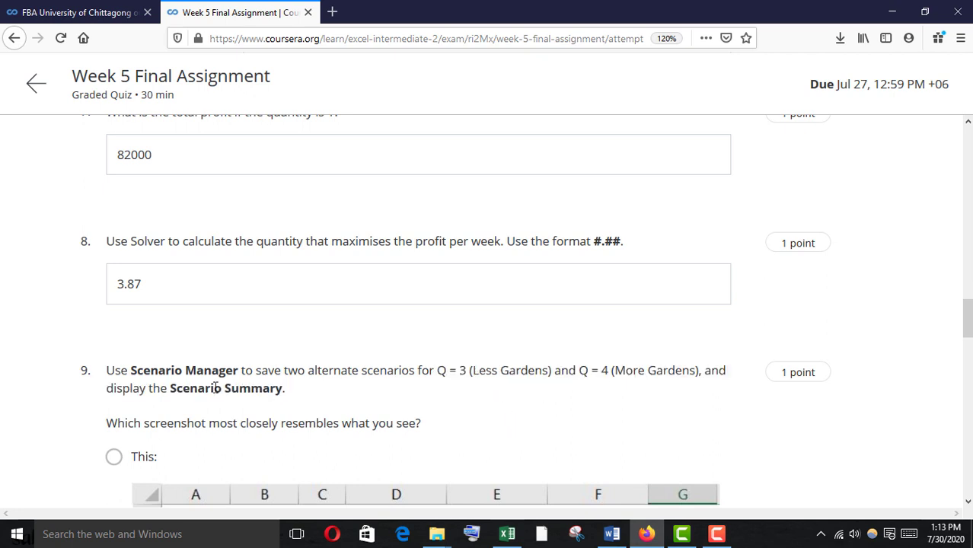
pyautogui.scroll(-1, 173, 386)
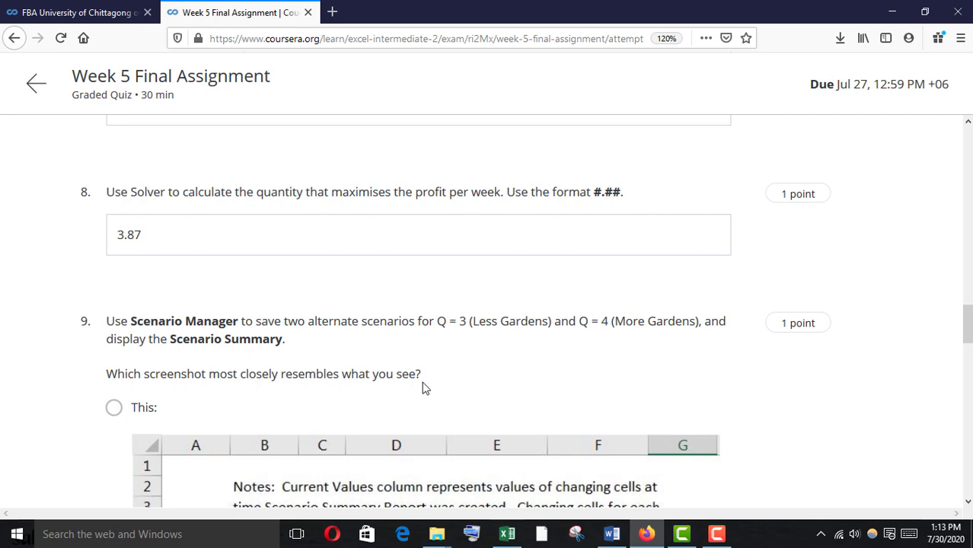
pyautogui.scroll(-2, 404, 387)
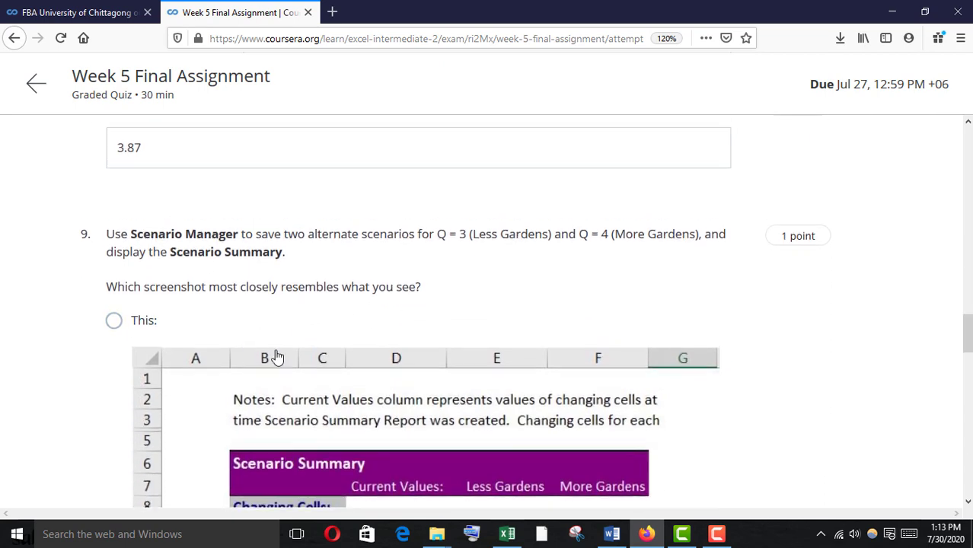
pyautogui.scroll(1, 381, 412)
pyautogui.moveTo(507, 534)
pyautogui.click(512, 468)
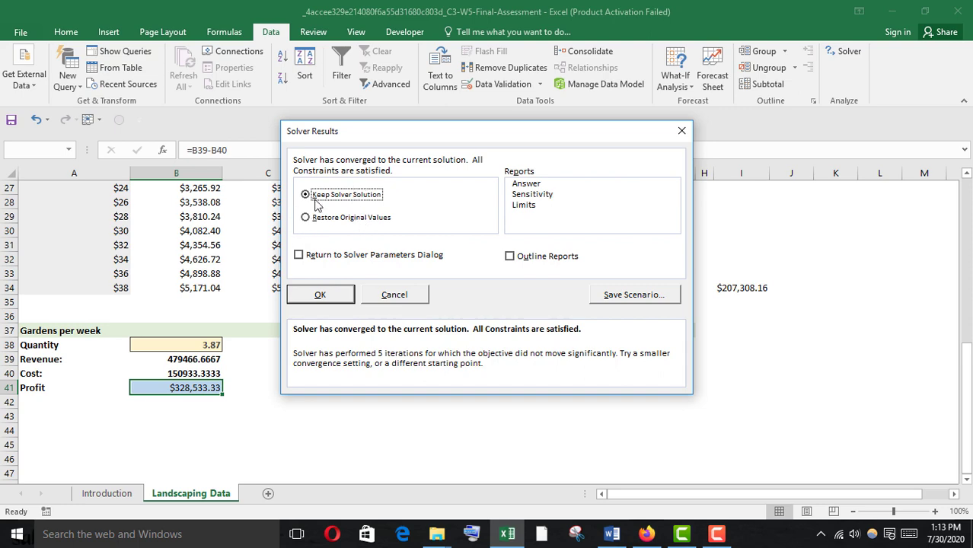
pyautogui.click(394, 298)
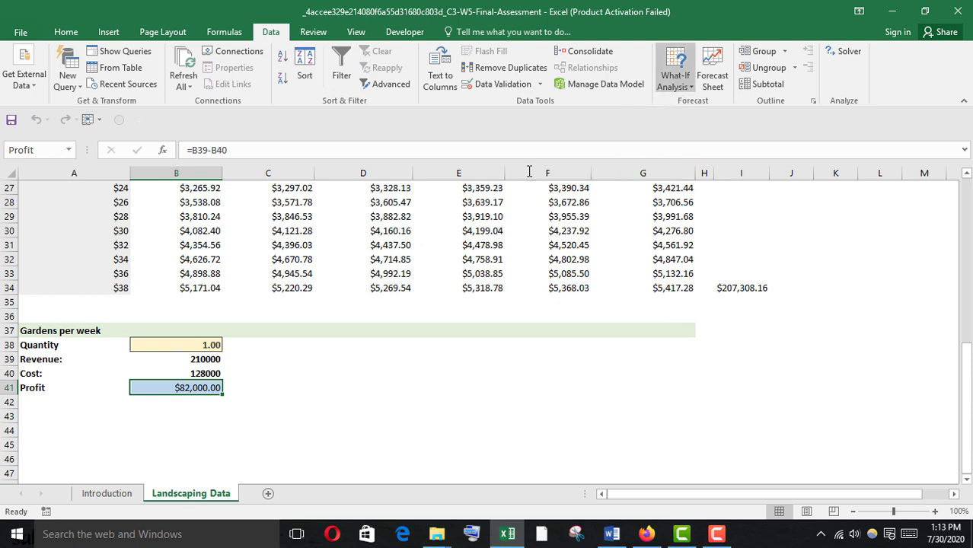
# Add a scenario named current in Scenario Manager with B38 as the changing cell and a value of 1.
pyautogui.click(194, 345)
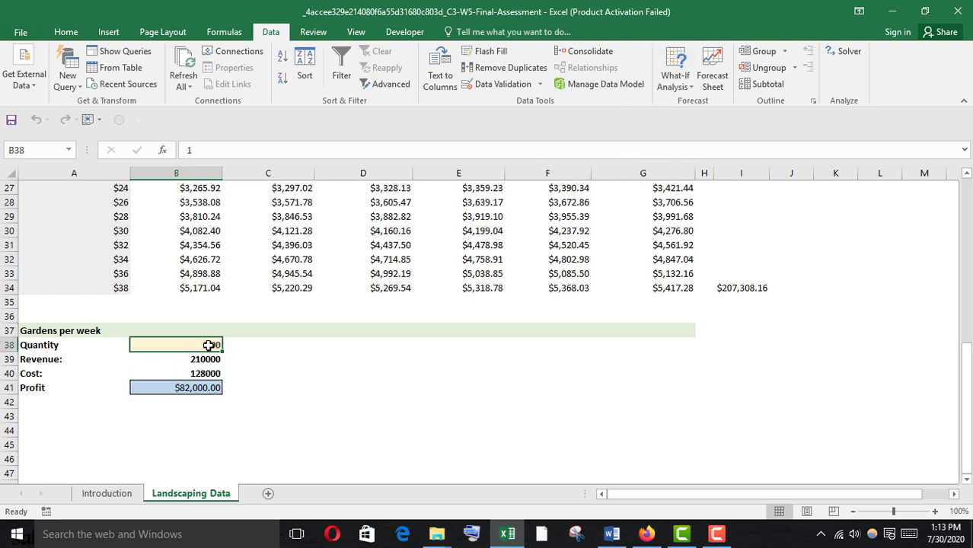
pyautogui.click(670, 84)
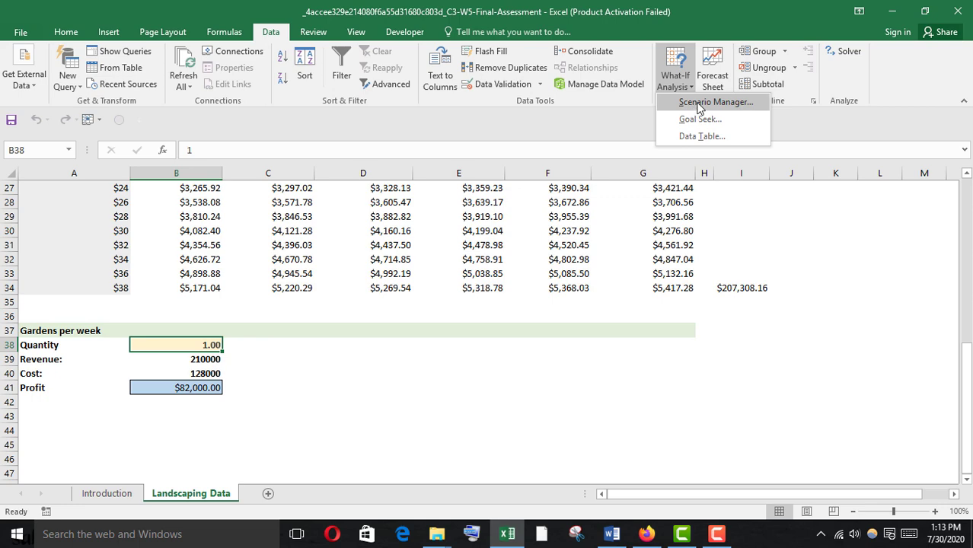
pyautogui.click(699, 107)
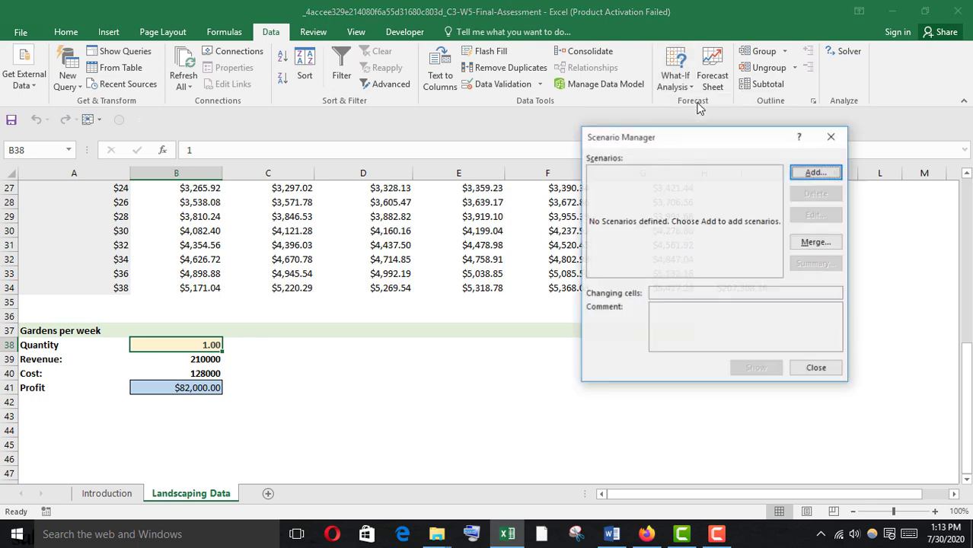
pyautogui.click(810, 173)
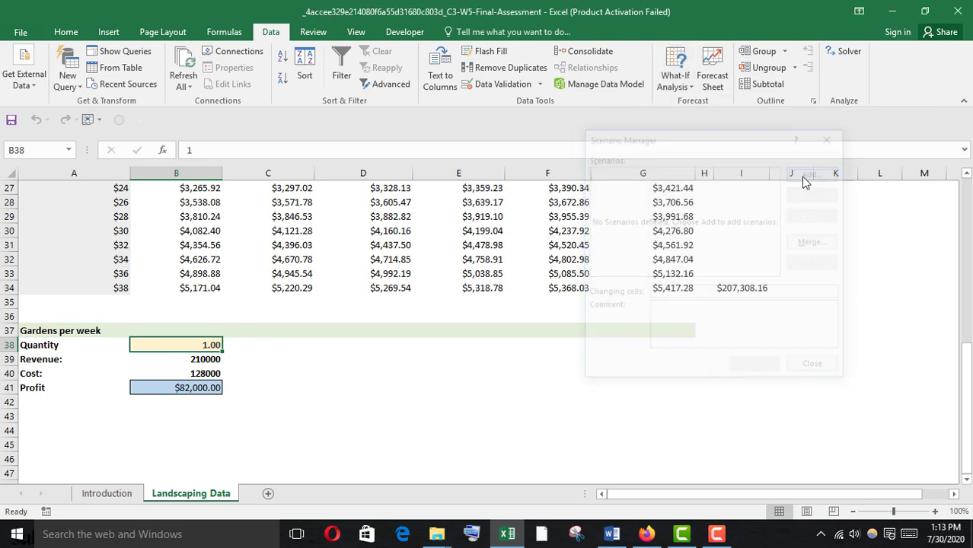
pyautogui.write('current')
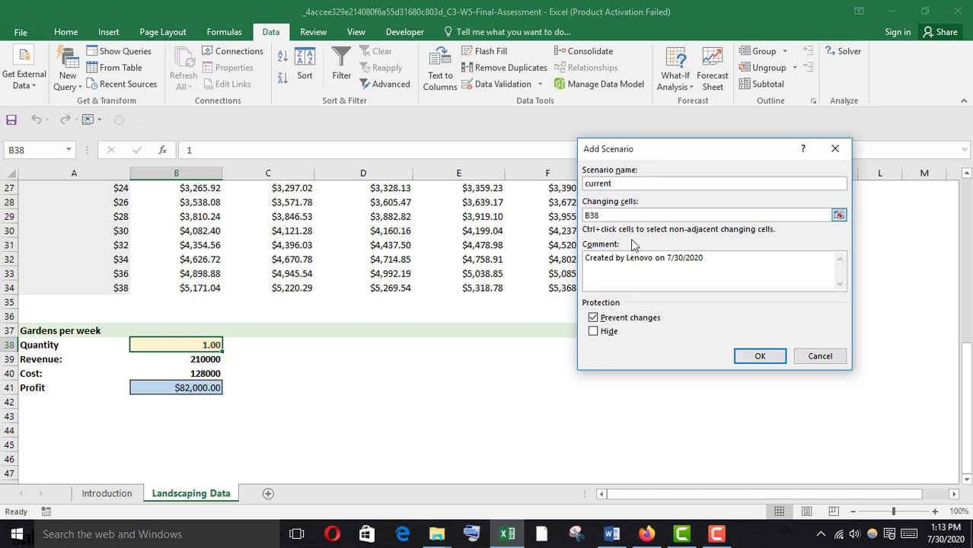
pyautogui.click(758, 356)
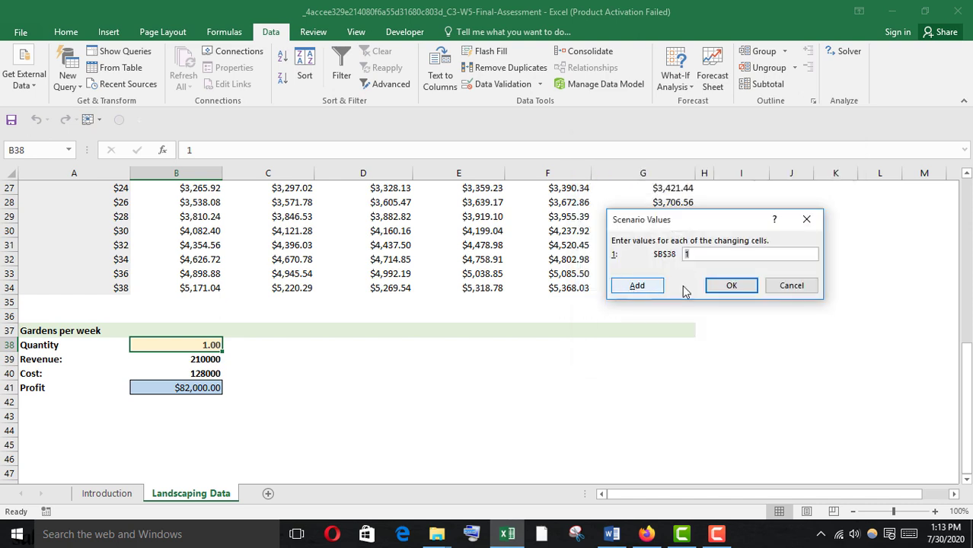
pyautogui.click(727, 288)
# Add a scenario named 3 with B38 as the changing cell and a value of 3.
pyautogui.click(791, 173)
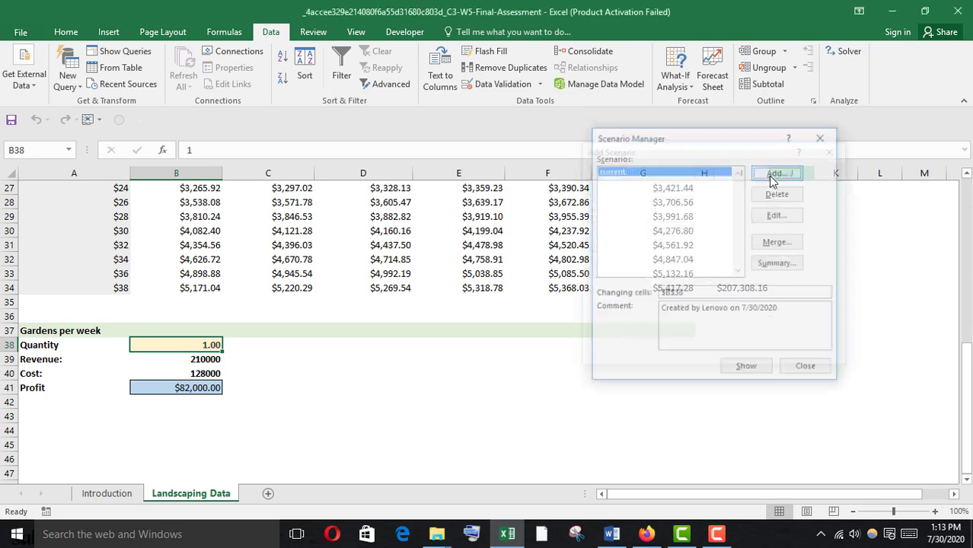
pyautogui.write('3')
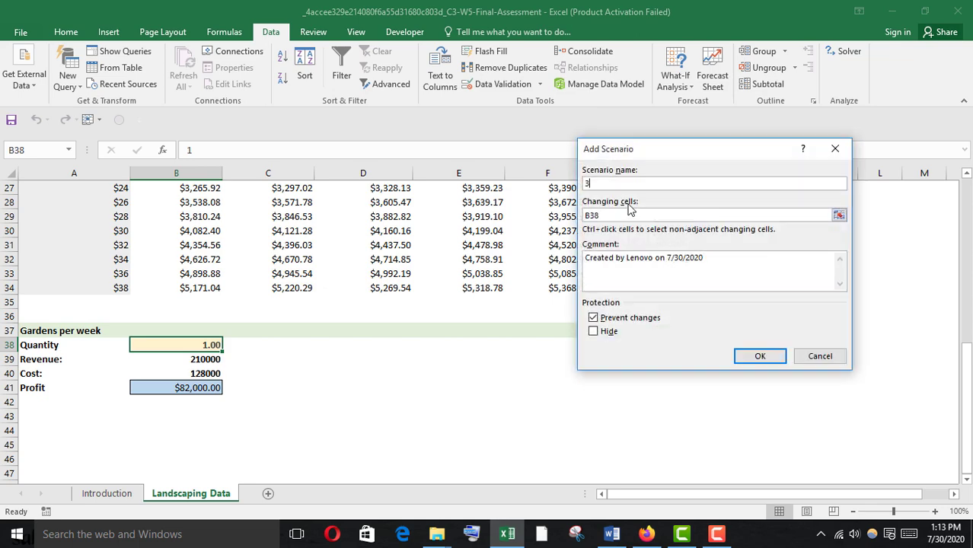
pyautogui.click(775, 358)
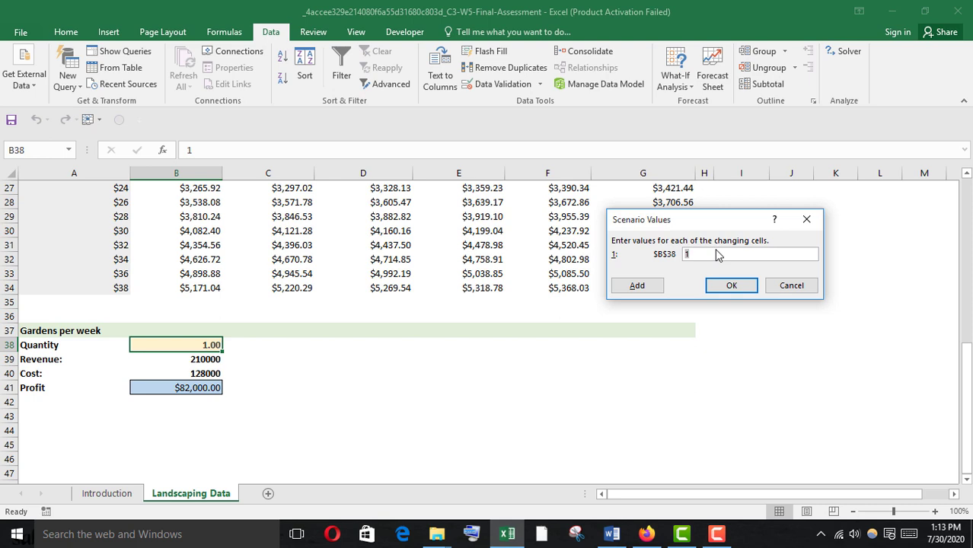
pyautogui.write('3')
pyautogui.click(730, 287)
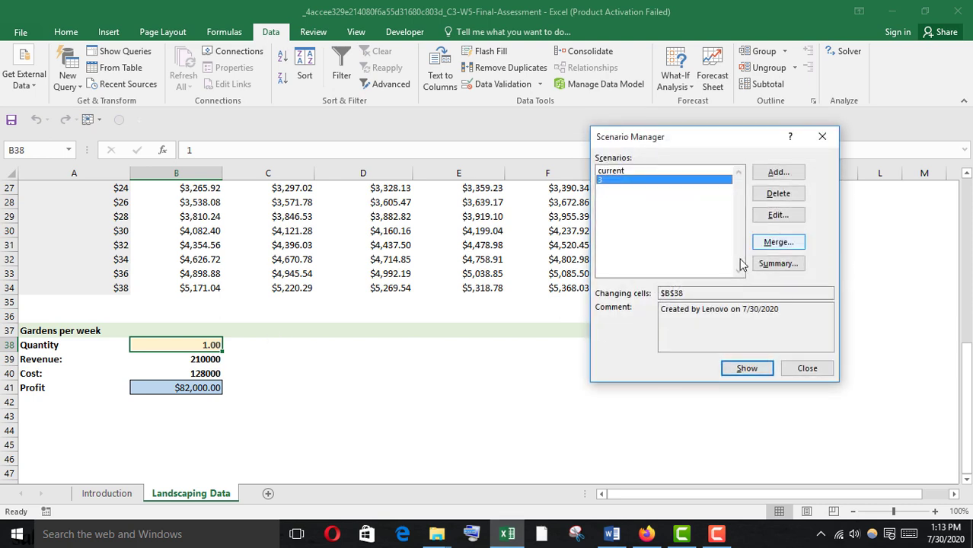
# Add a scenario named 4 with a B38 value of 4, and generate a scenario summary with B41 as the result cell.
pyautogui.click(776, 172)
pyautogui.write('4')
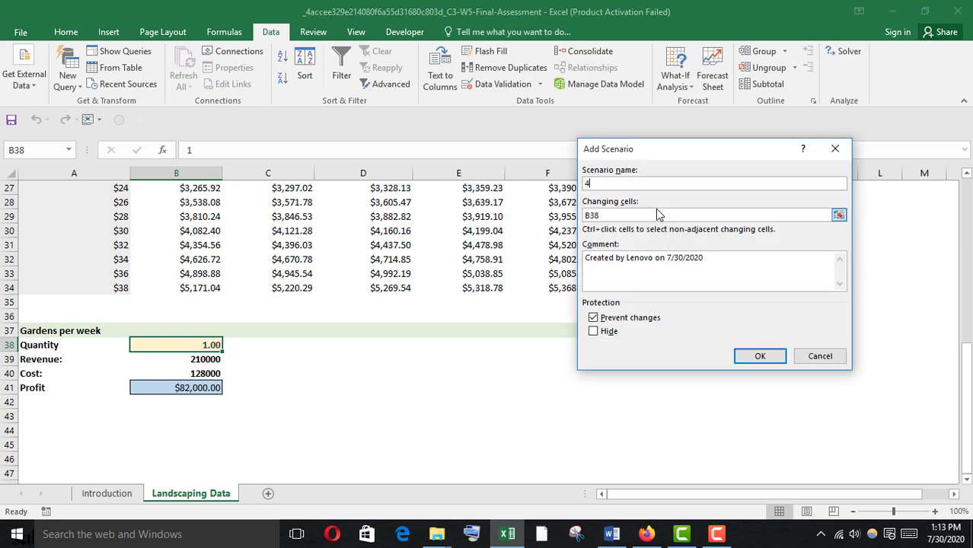
pyautogui.click(749, 357)
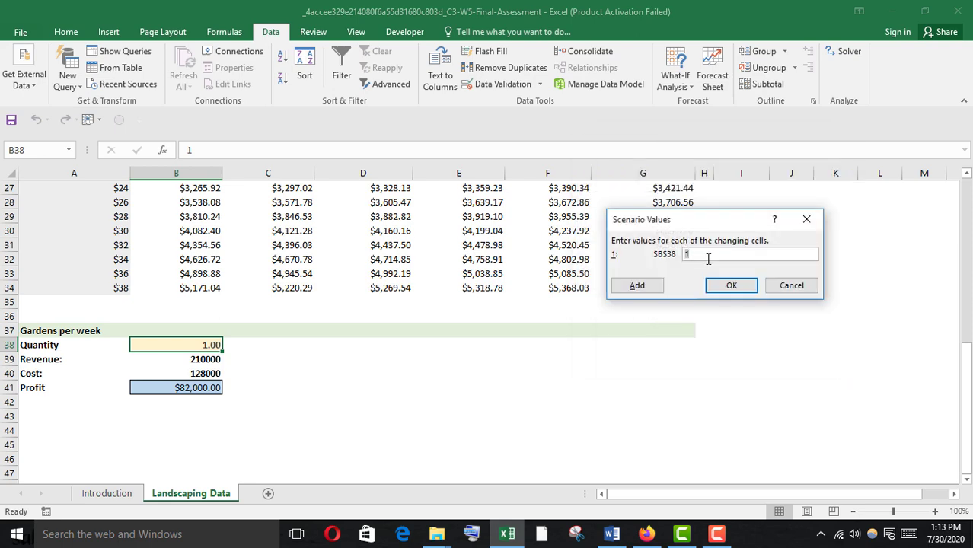
pyautogui.write('4')
pyautogui.click(727, 285)
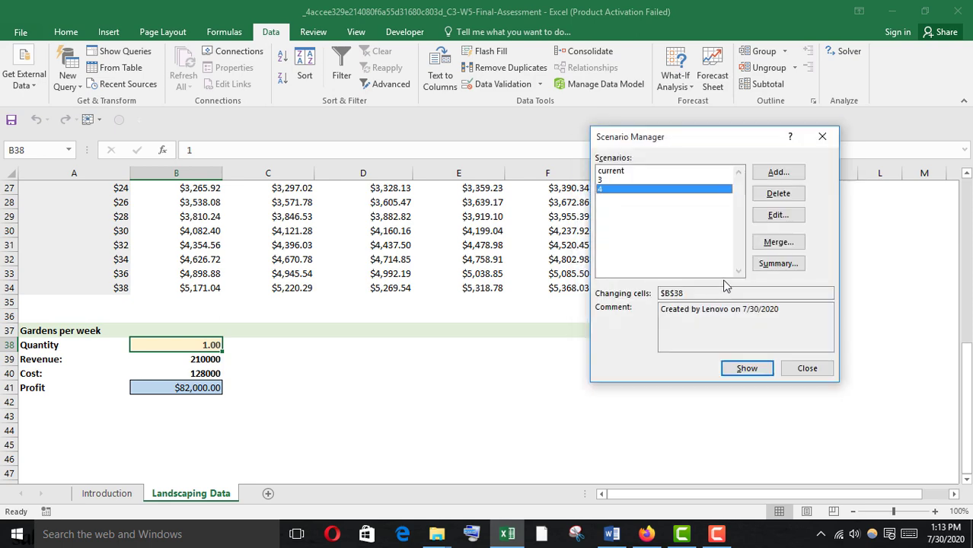
pyautogui.click(777, 264)
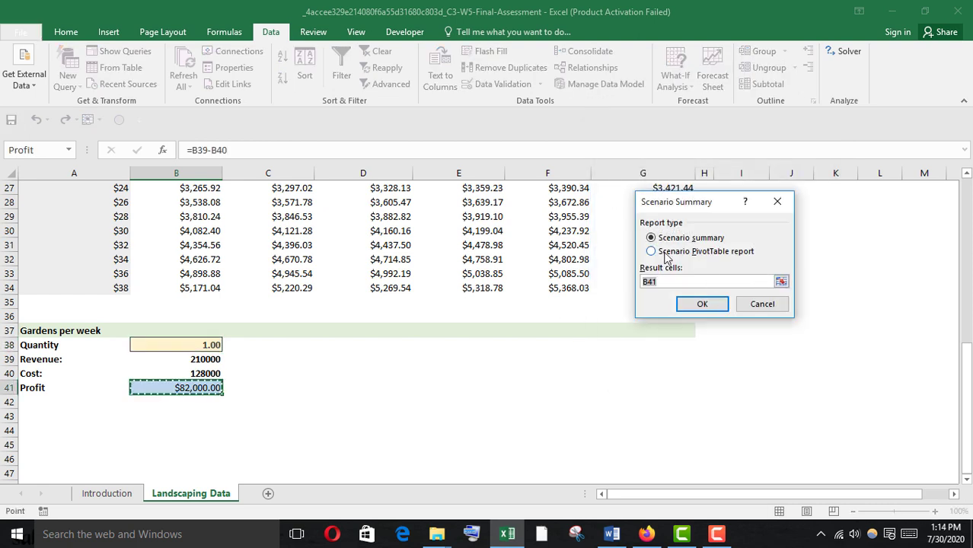
pyautogui.click(701, 304)
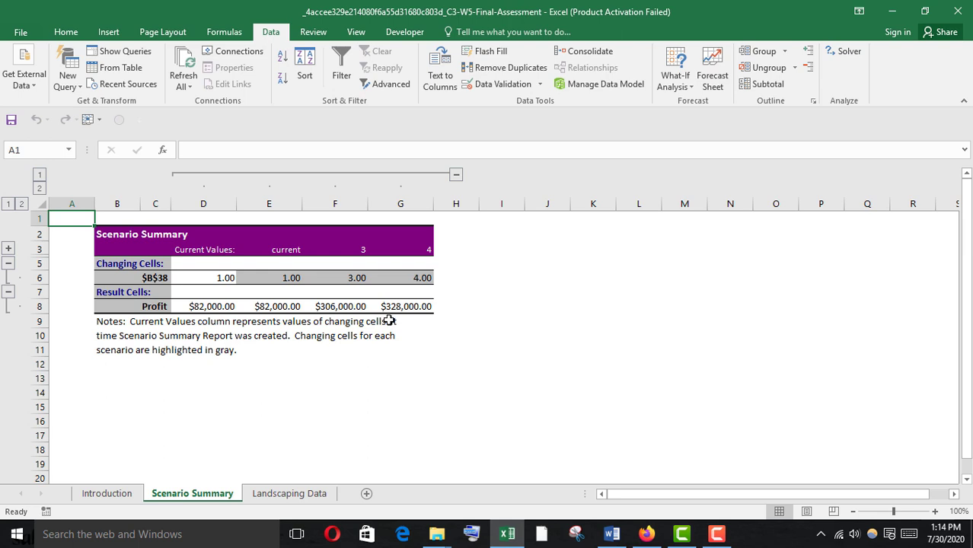
# In the browser, compare question 9's options with the Excel summary and select the one with changing cells in rows 5–6 and notes below the table.
pyautogui.click(646, 533)
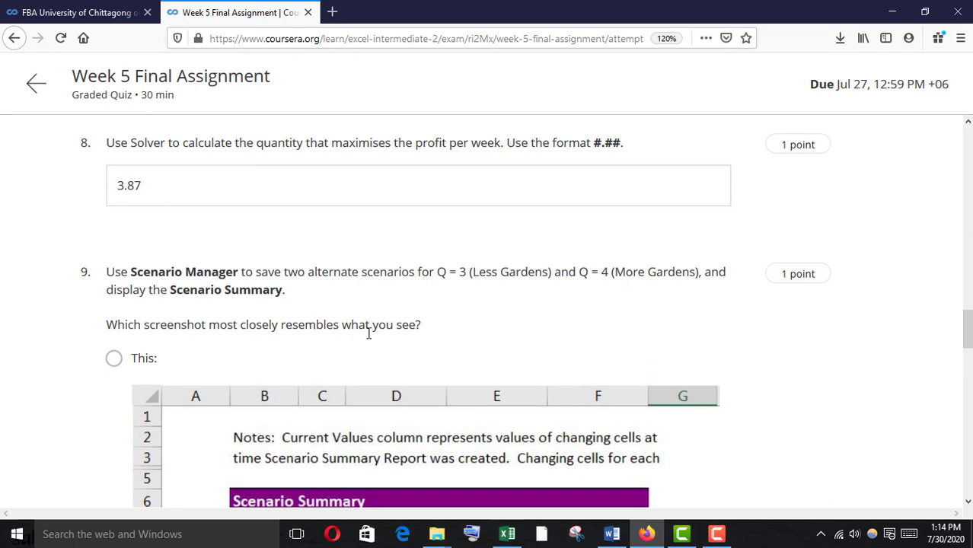
pyautogui.scroll(-3, 381, 349)
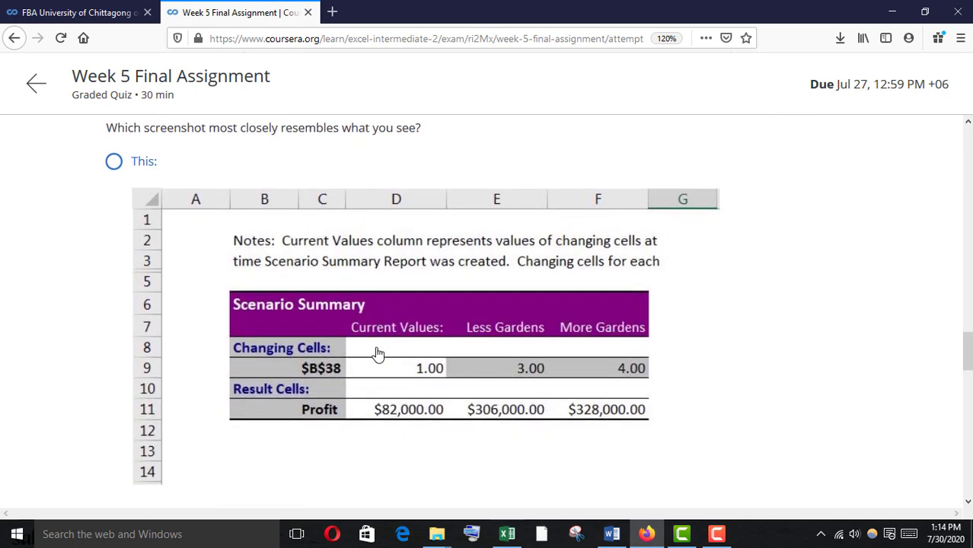
pyautogui.click(502, 484)
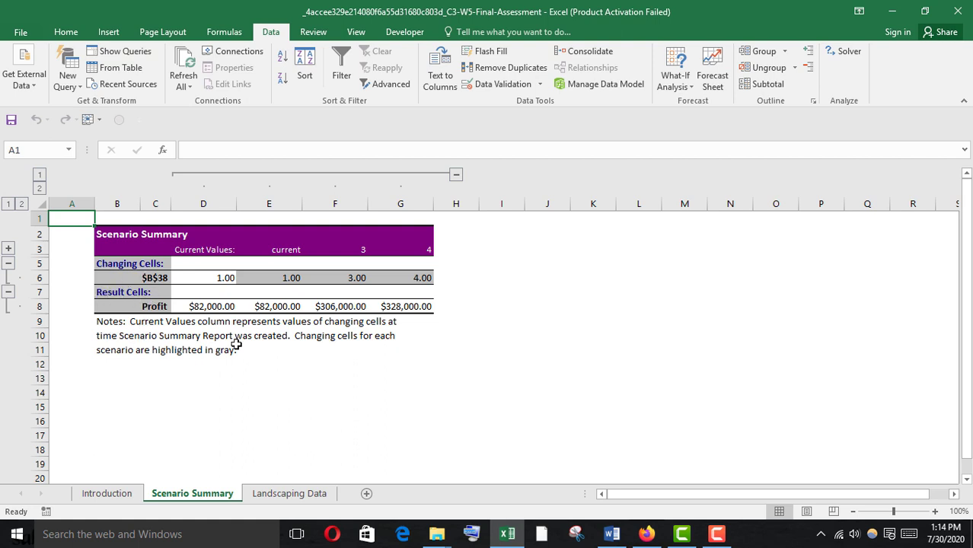
pyautogui.moveTo(646, 534)
pyautogui.click(627, 494)
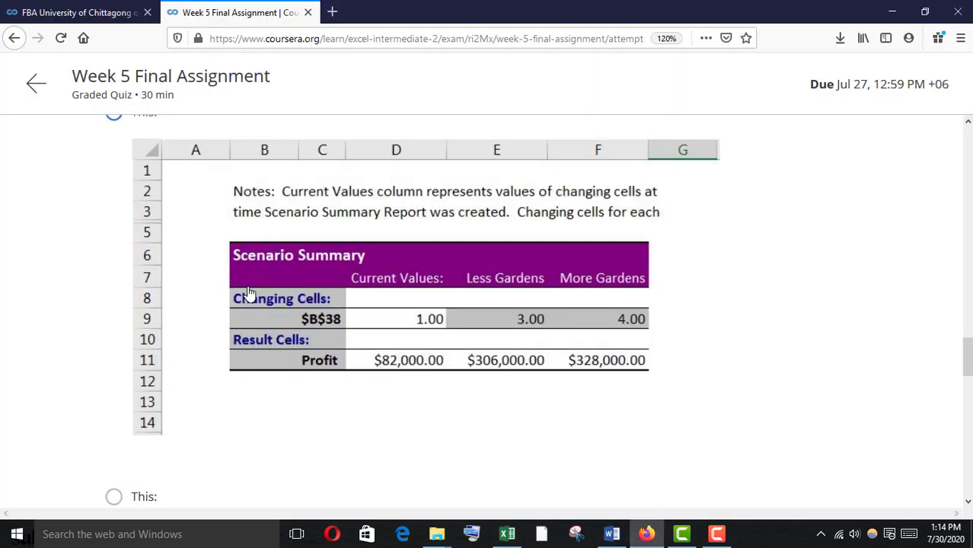
pyautogui.scroll(2, 246, 191)
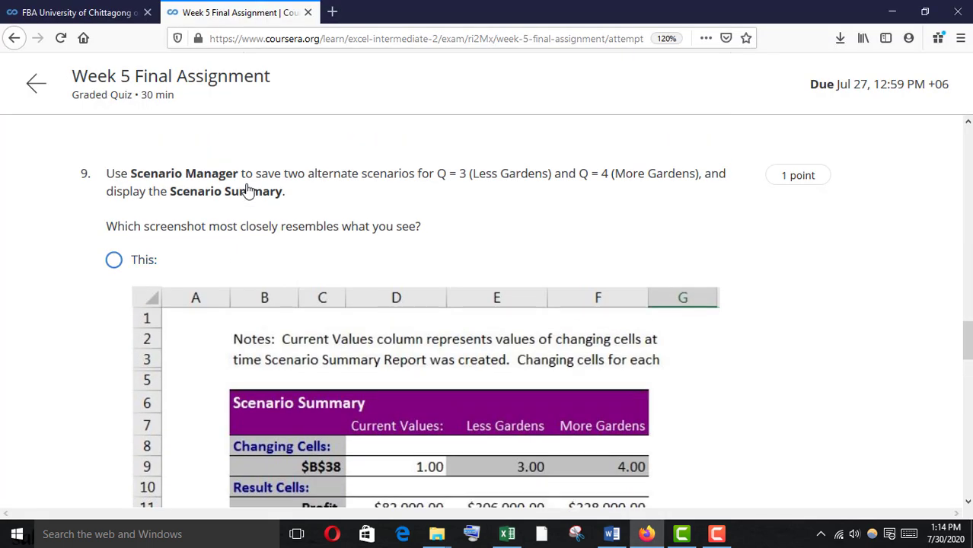
pyautogui.scroll(-6, 245, 196)
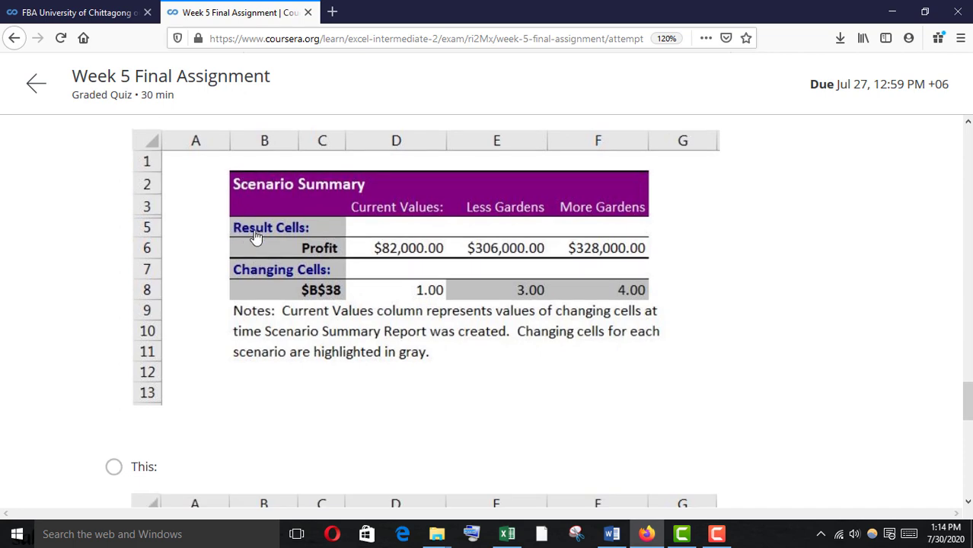
pyautogui.scroll(-5, 259, 272)
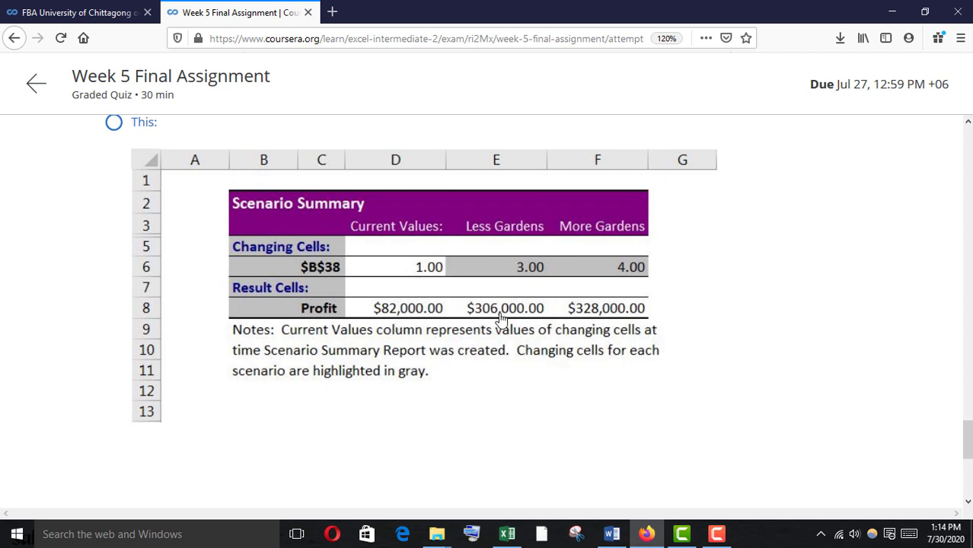
pyautogui.scroll(1, 319, 323)
pyautogui.scroll(2, 115, 246)
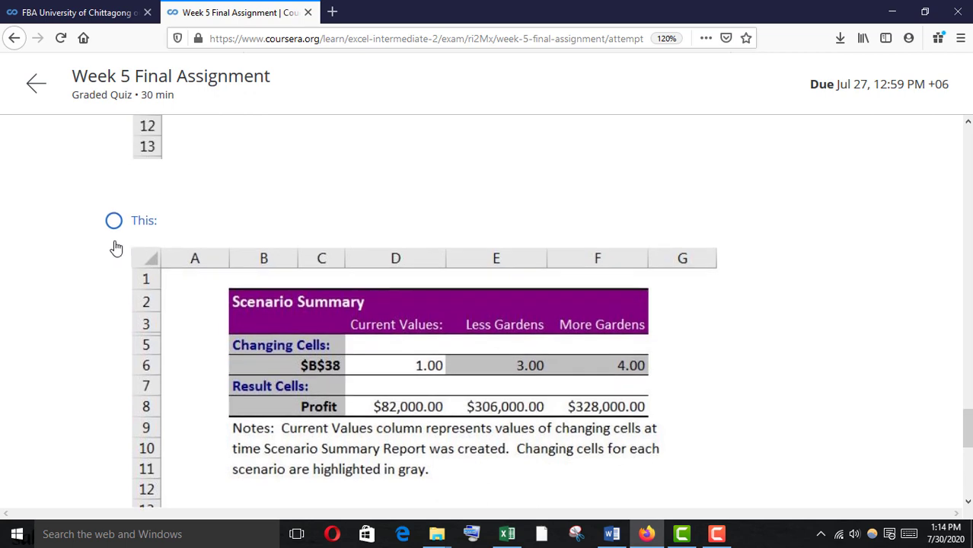
pyautogui.click(114, 220)
# Read question 10's Goal Seek profit target and locate the Gardens per week block on Excel's Landscaping Data sheet.
pyautogui.scroll(-3, 137, 255)
pyautogui.scroll(-2, 138, 259)
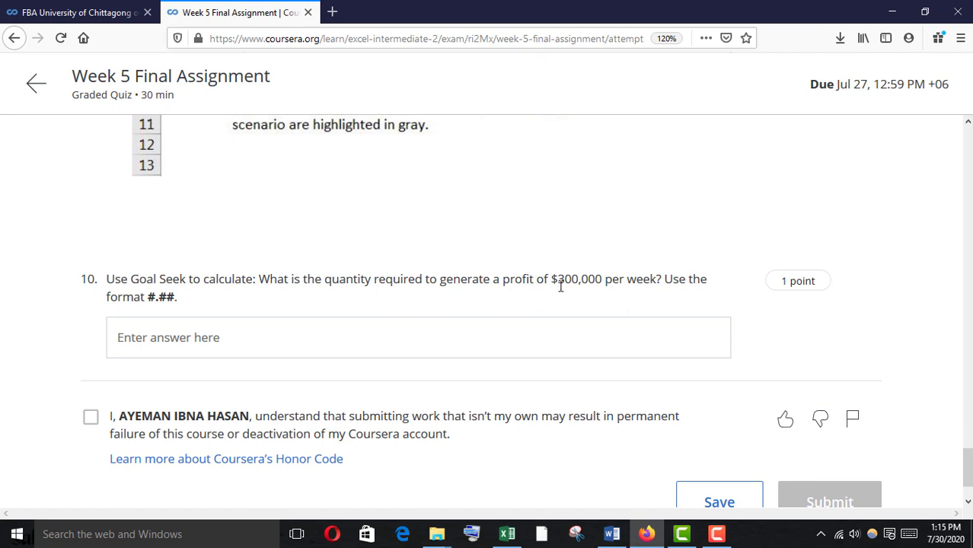
pyautogui.moveTo(554, 279); pyautogui.dragTo(612, 279)
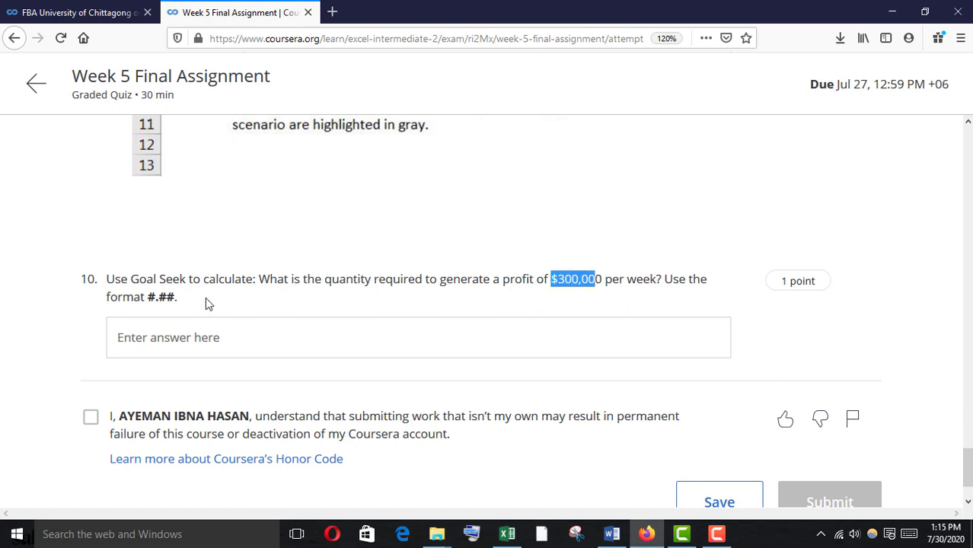
pyautogui.click(507, 534)
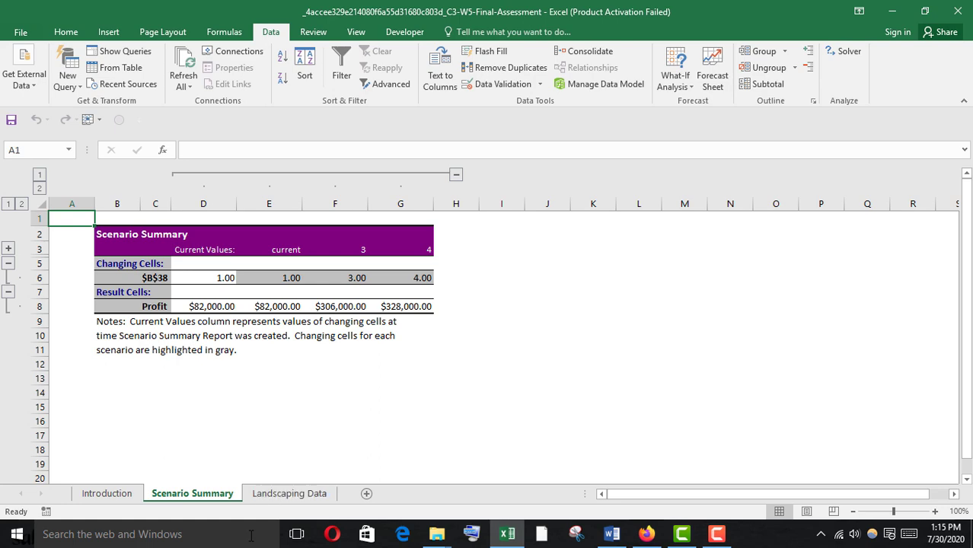
pyautogui.click(289, 493)
pyautogui.scroll(8, 478, 442)
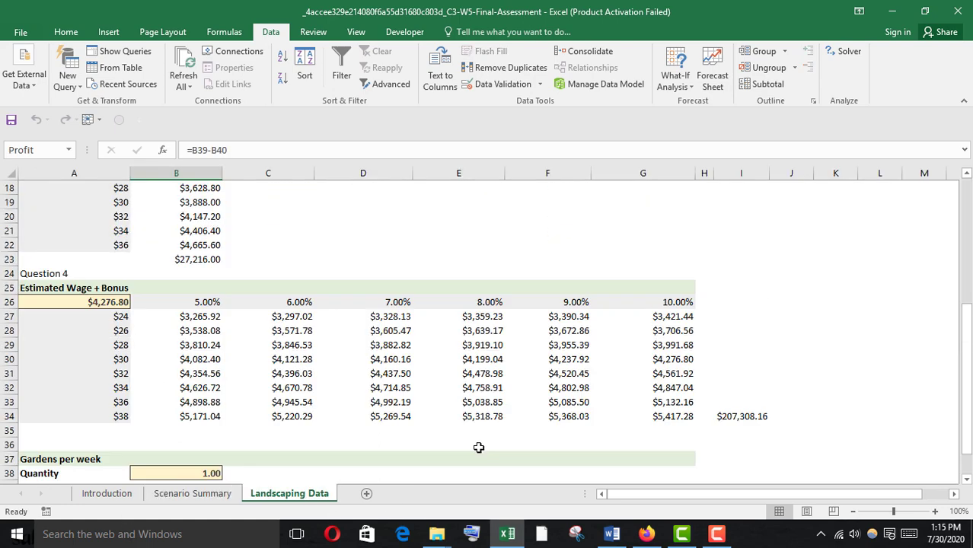
pyautogui.scroll(-11, 478, 442)
pyautogui.scroll(1, 395, 437)
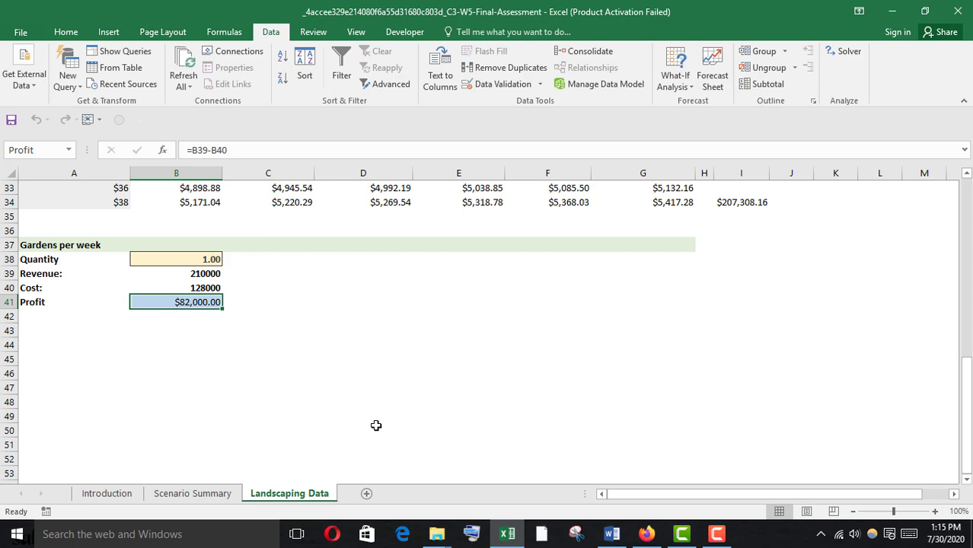
pyautogui.scroll(1, 376, 431)
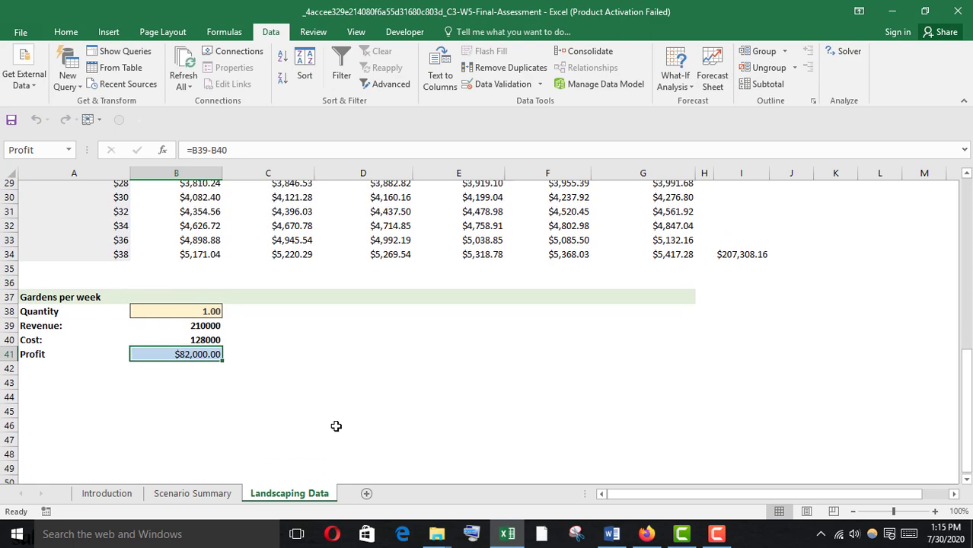
# Recheck question 10's target in the browser and run Goal Seek in Excel to set B41 to 300000 by changing B38, keeping the solution.
pyautogui.click(186, 302)
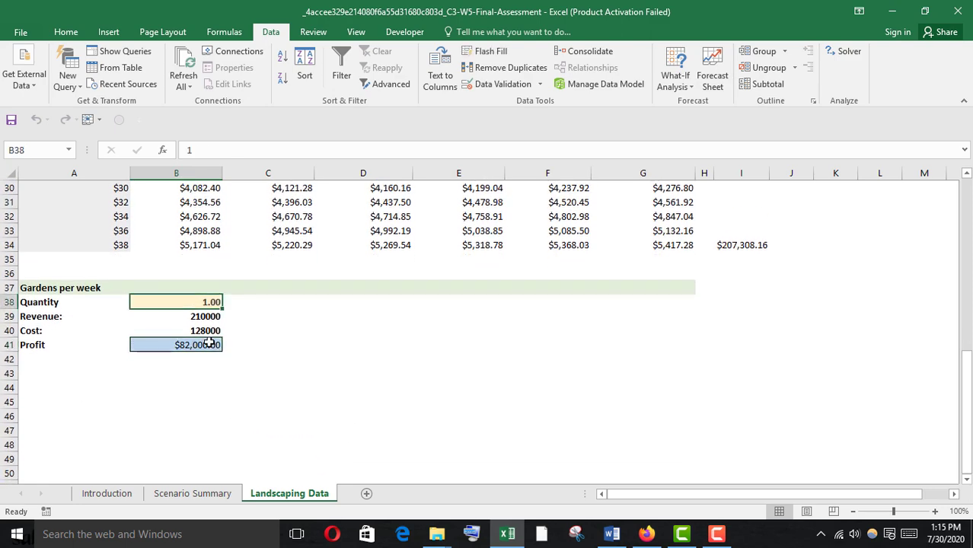
pyautogui.click(667, 78)
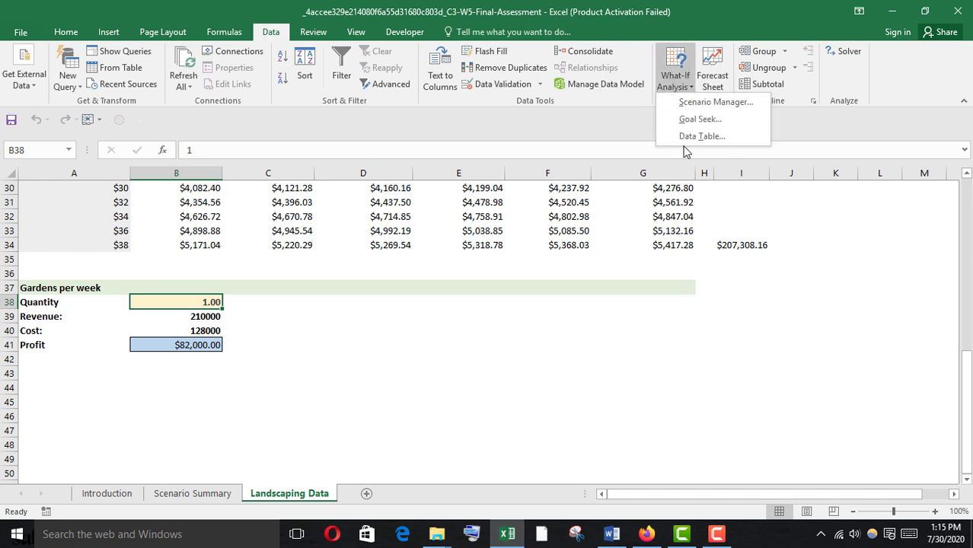
pyautogui.click(687, 120)
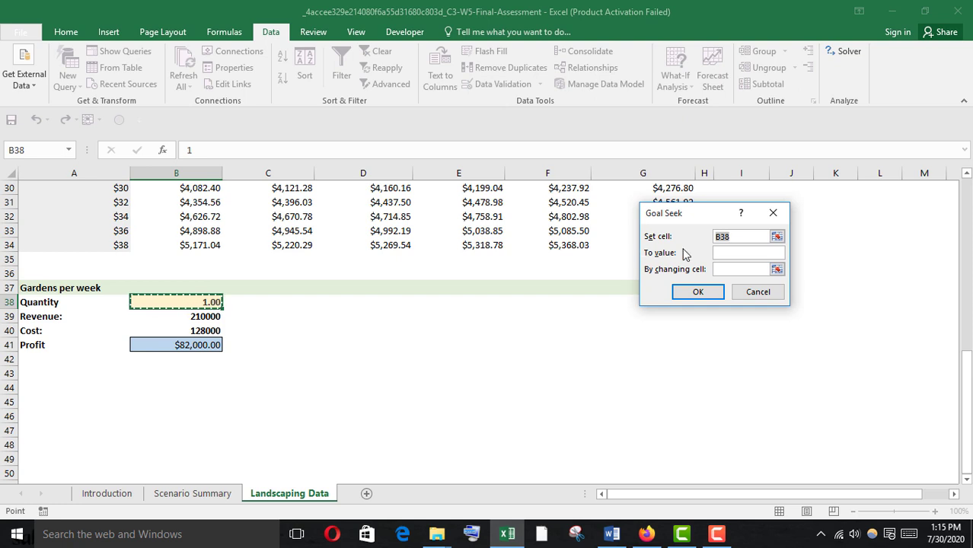
pyautogui.moveTo(646, 533)
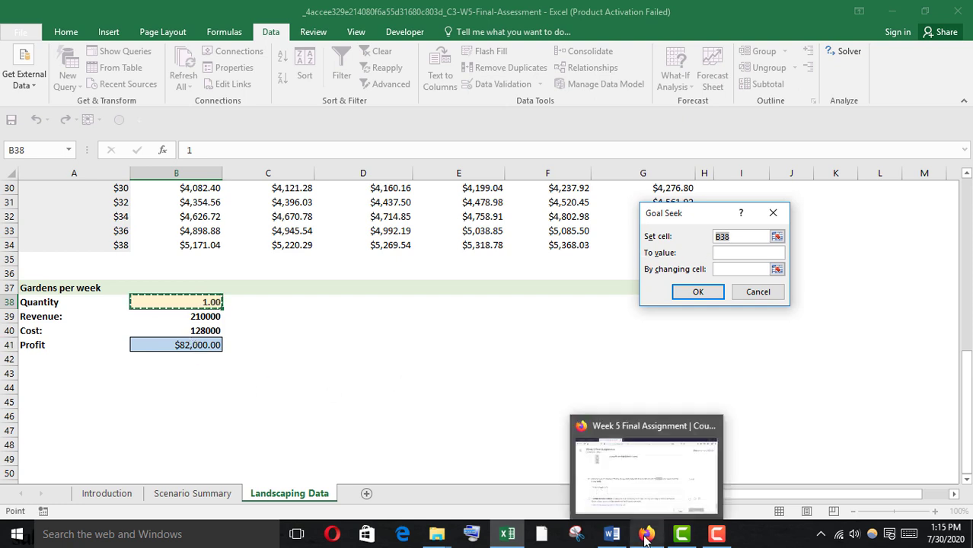
pyautogui.click(647, 472)
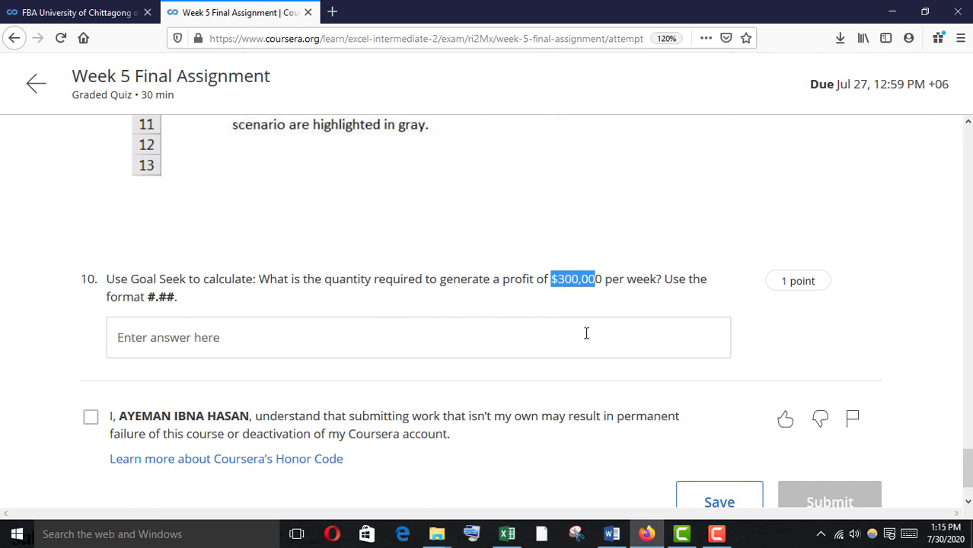
pyautogui.moveTo(509, 510)
pyautogui.click(509, 487)
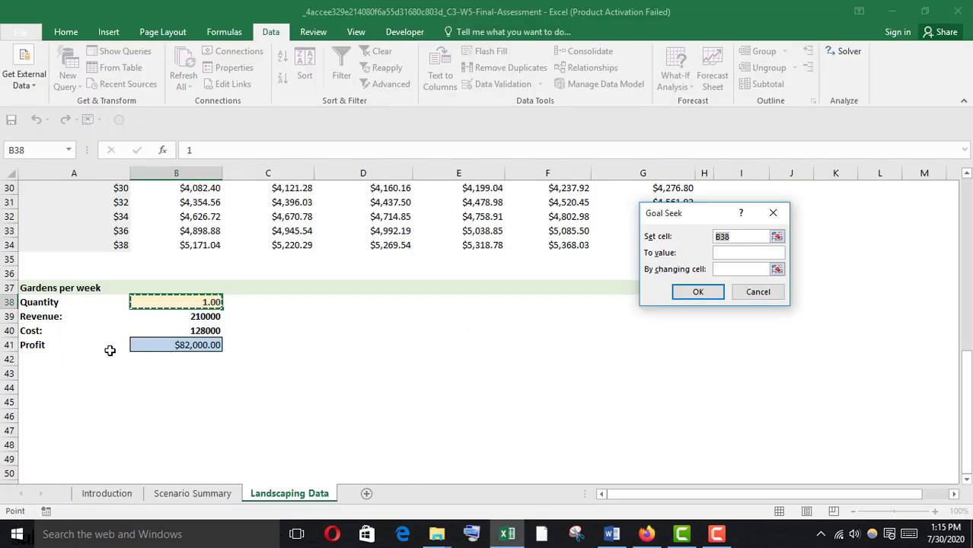
pyautogui.click(176, 345)
pyautogui.click(724, 252)
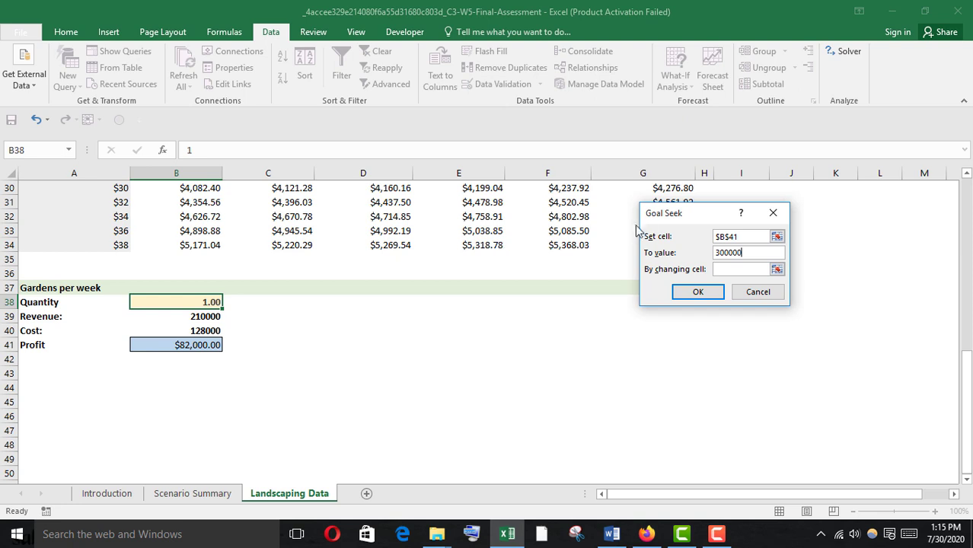
pyautogui.click(725, 271)
pyautogui.click(171, 301)
pyautogui.click(696, 292)
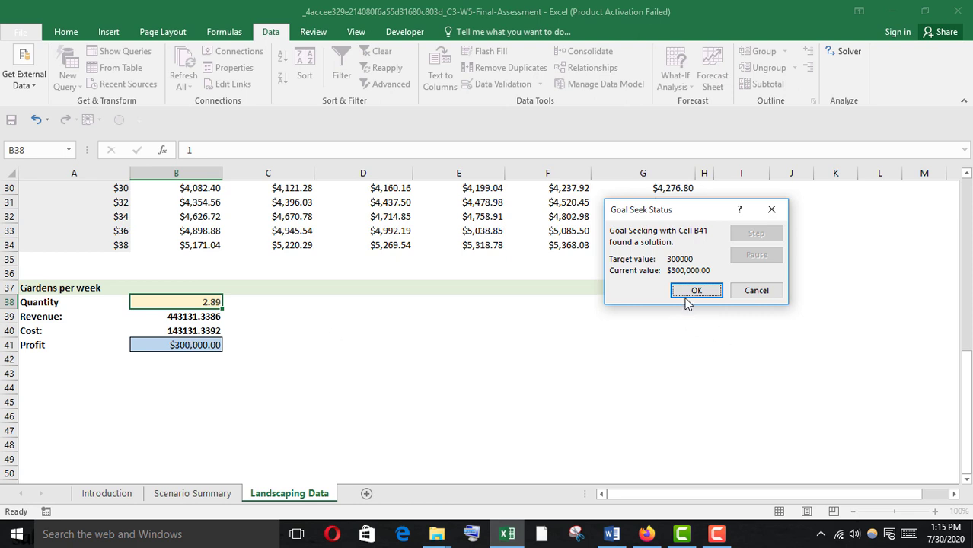
pyautogui.click(688, 293)
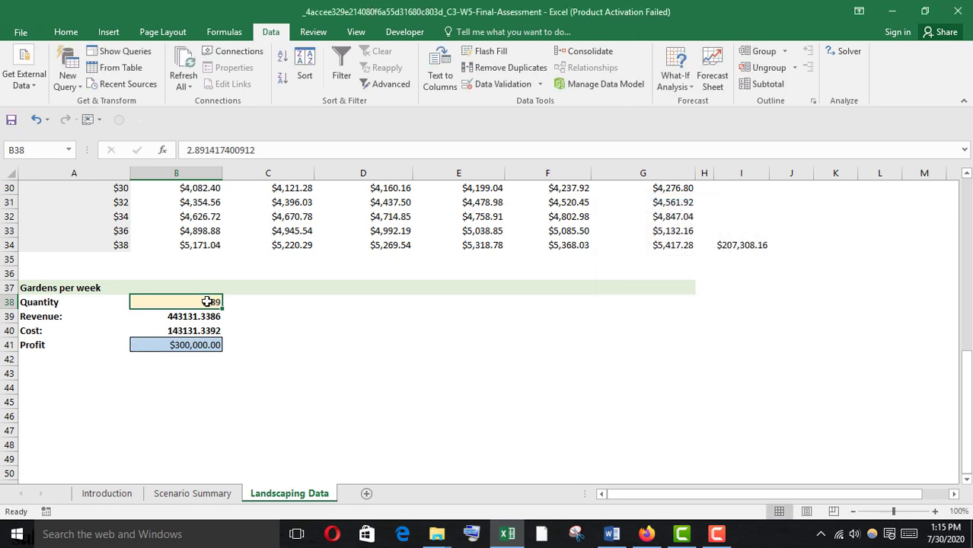
# Copy the solved quantity in B38 and enter 2.89 as the question 10 answer in the browser.
pyautogui.hotkey('ctrl', 'c')
pyautogui.moveTo(646, 533)
pyautogui.click(638, 503)
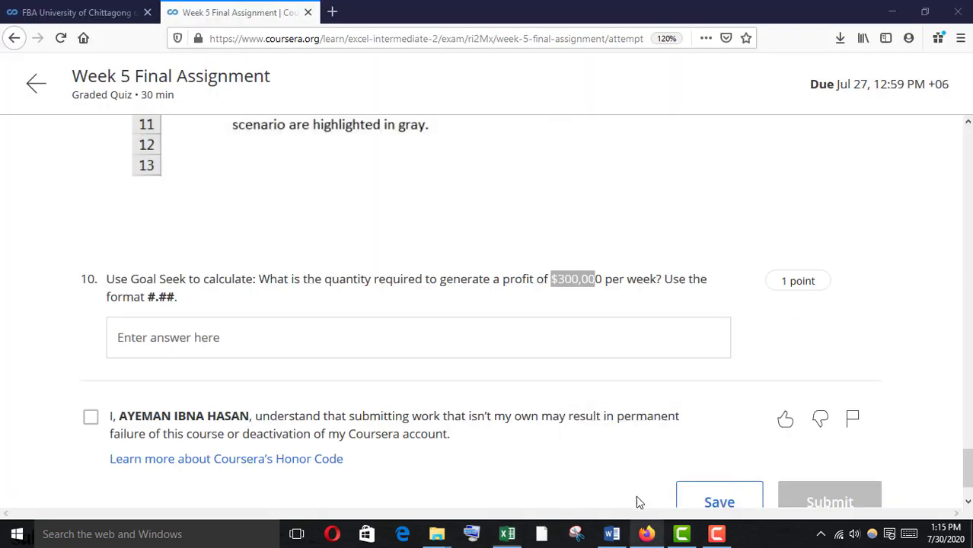
pyautogui.scroll(-1, 175, 277)
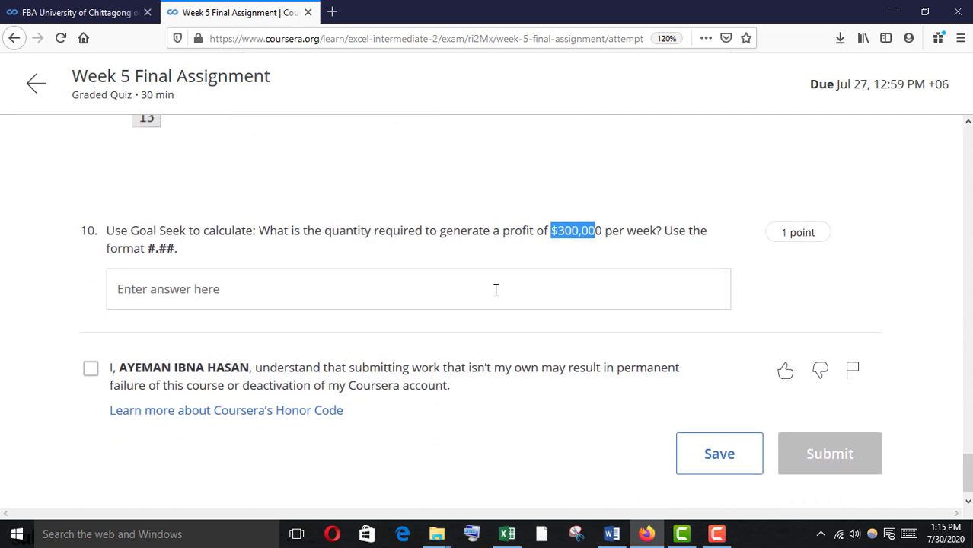
pyautogui.scroll(1, 221, 319)
pyautogui.scroll(-1, 153, 297)
pyautogui.click(124, 288)
pyautogui.write('2.89')
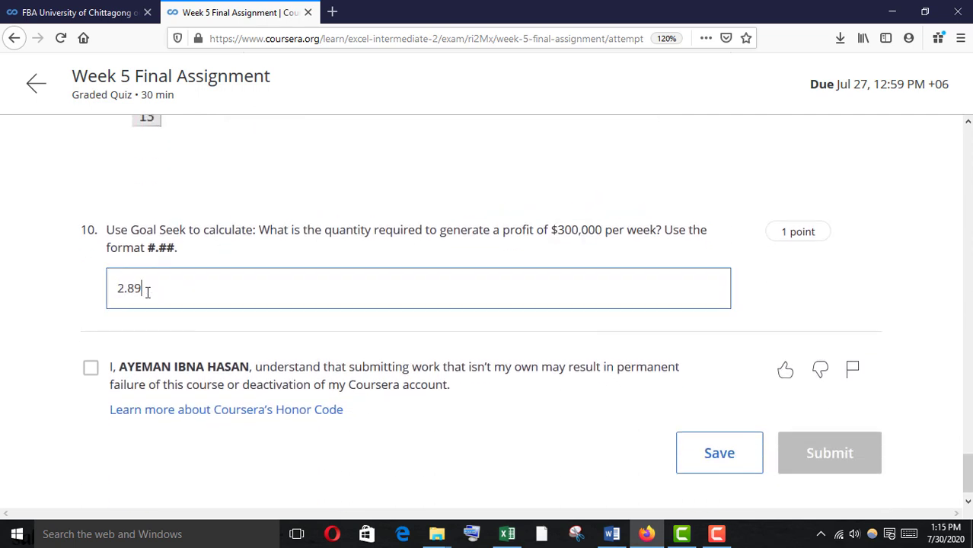
# Accept the Honor Code statement and submit the Week 5 Final Assignment for grading.
pyautogui.scroll(-1, 146, 326)
pyautogui.click(90, 346)
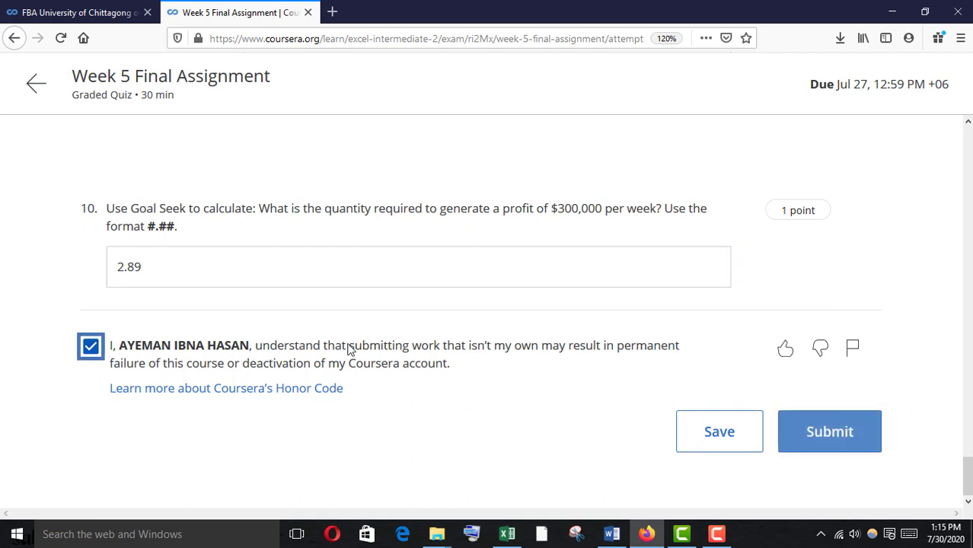
pyautogui.click(837, 433)
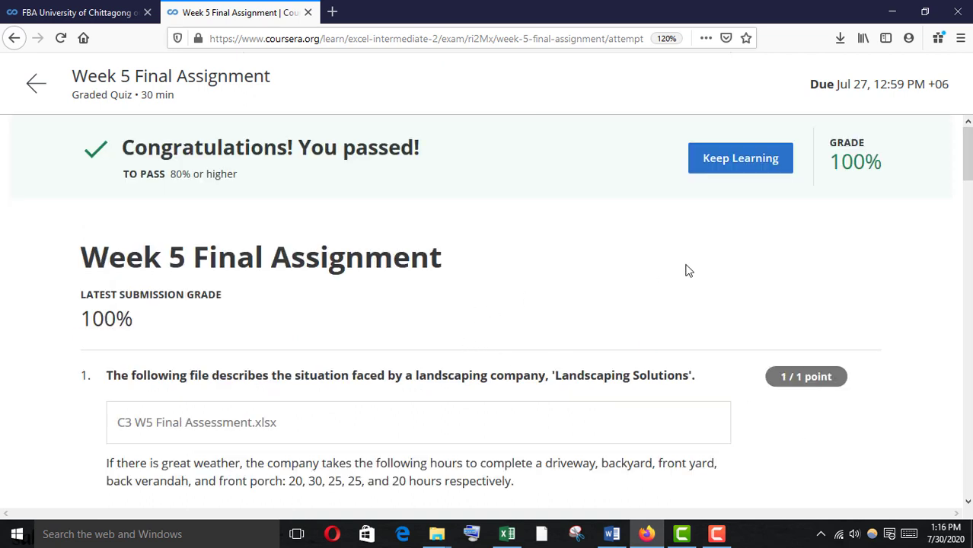
pyautogui.scroll(-7, 658, 289)
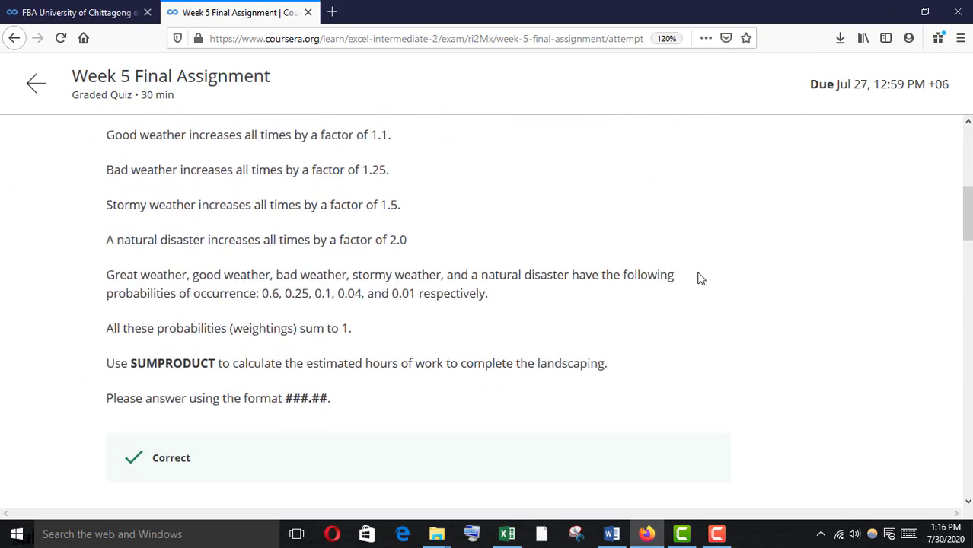
pyautogui.moveTo(968, 245); pyautogui.dragTo(967, 130)
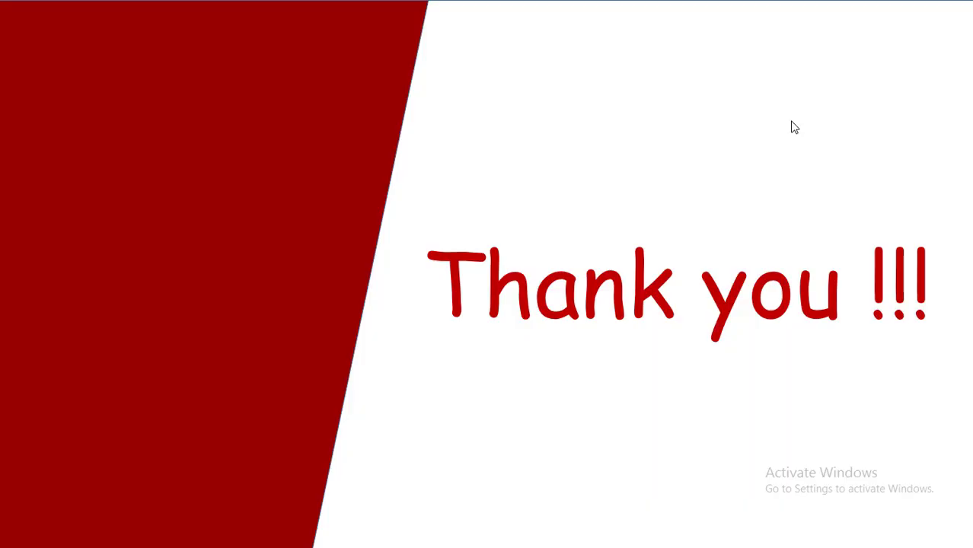